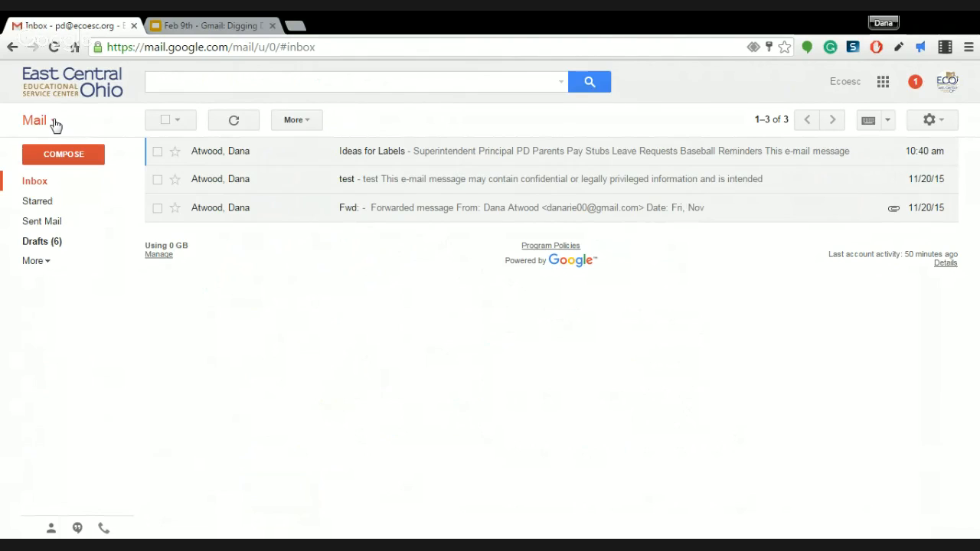
Start a new message and type the beginning of a recipient's address in the To field
click(88, 155)
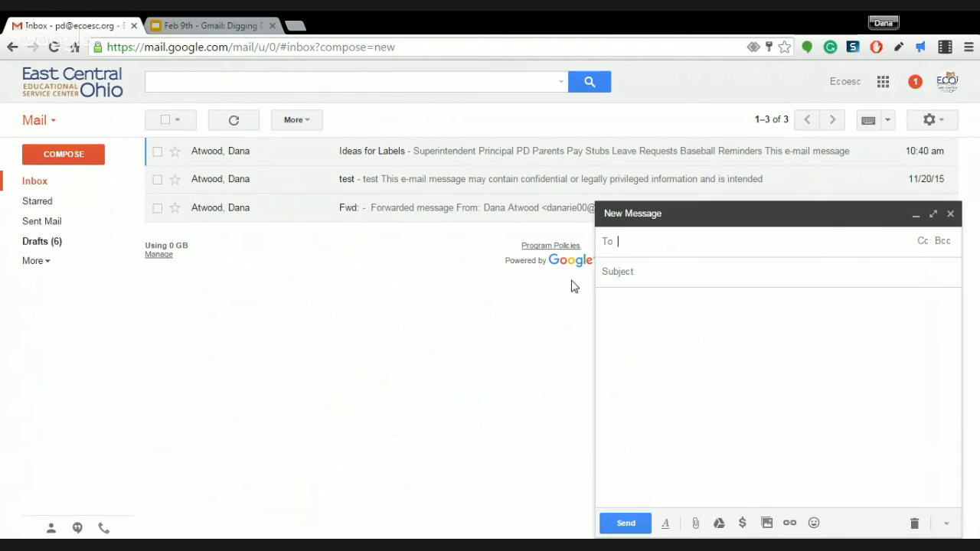
text(bob@)
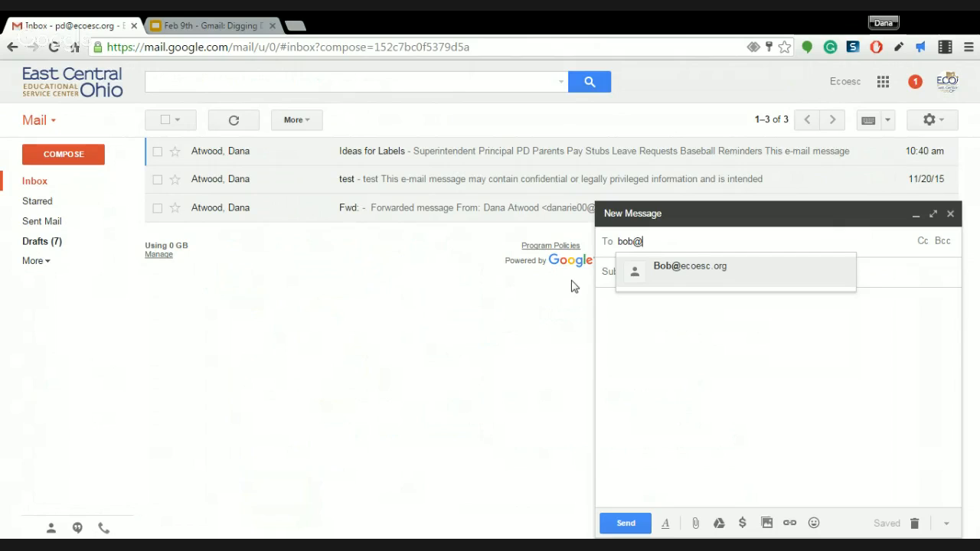
Replace the recipient with another contact's first name to show two suggestions, then discard the draft
key(BackSpace)
key(BackSpace)
key(BackSpace)
key(BackSpace)
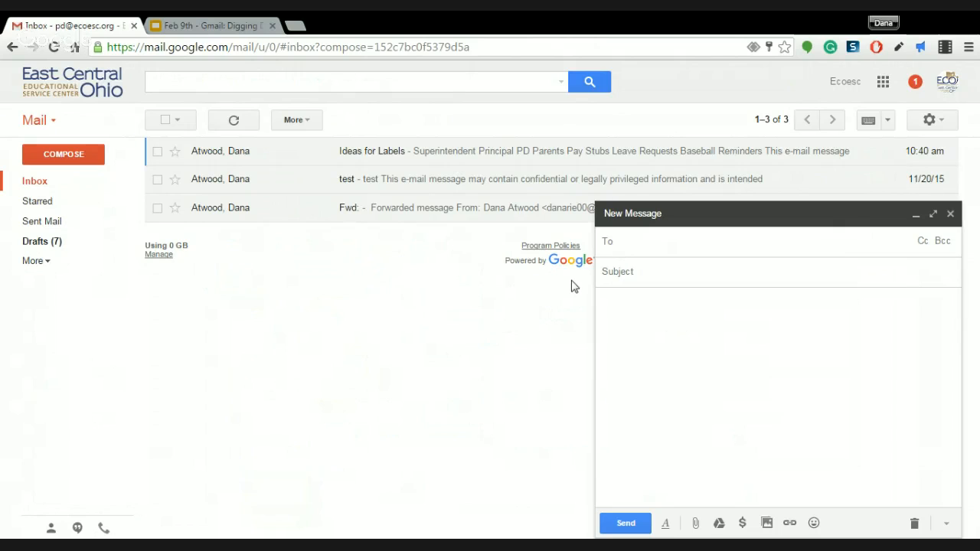
text(dana)
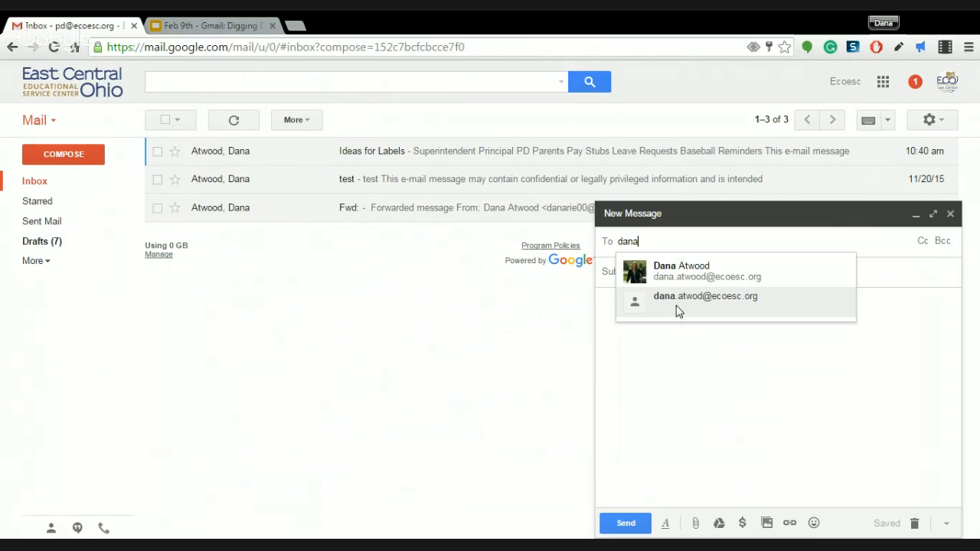
click(914, 525)
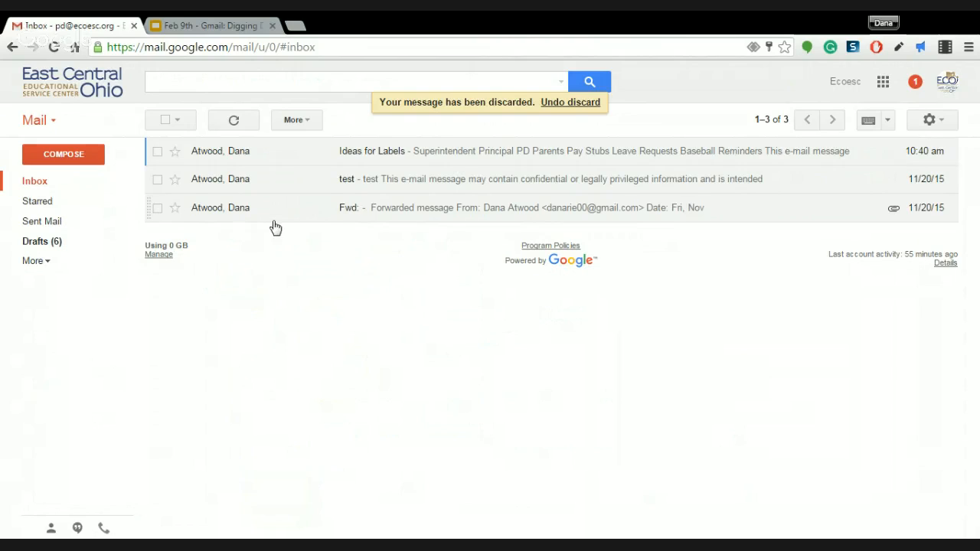
Switch from Mail to the Contacts manager showing My Contacts' two entries
click(43, 125)
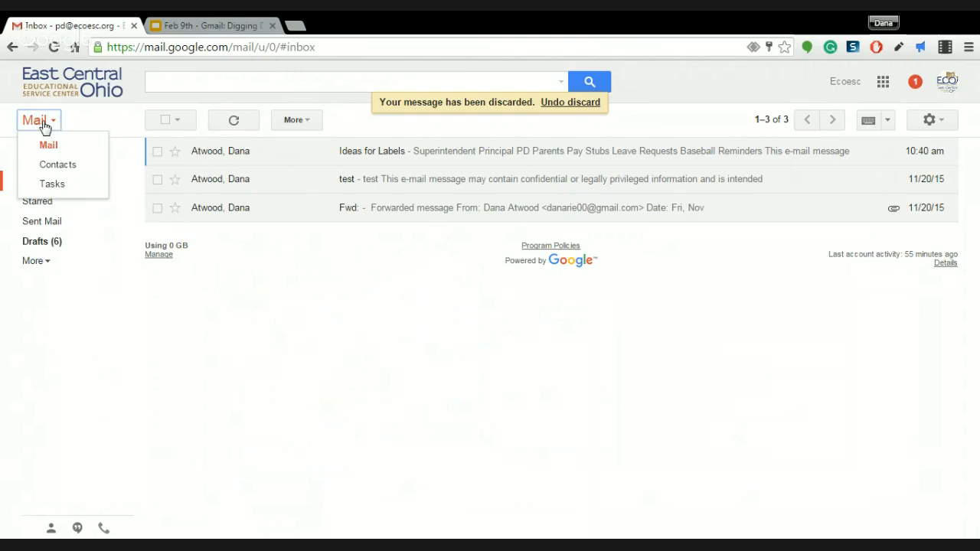
click(66, 169)
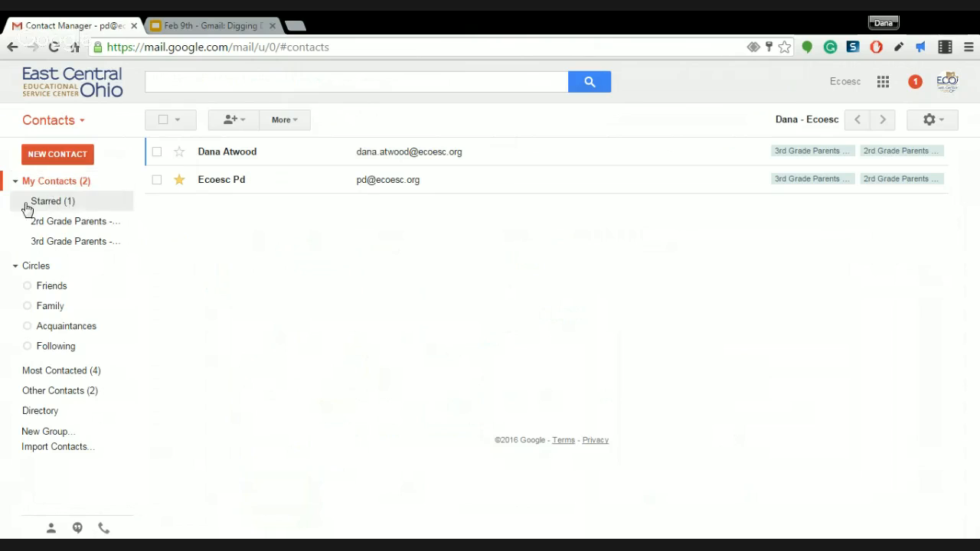
View the Starred contacts, then the Most Contacted group with its four entries
click(78, 204)
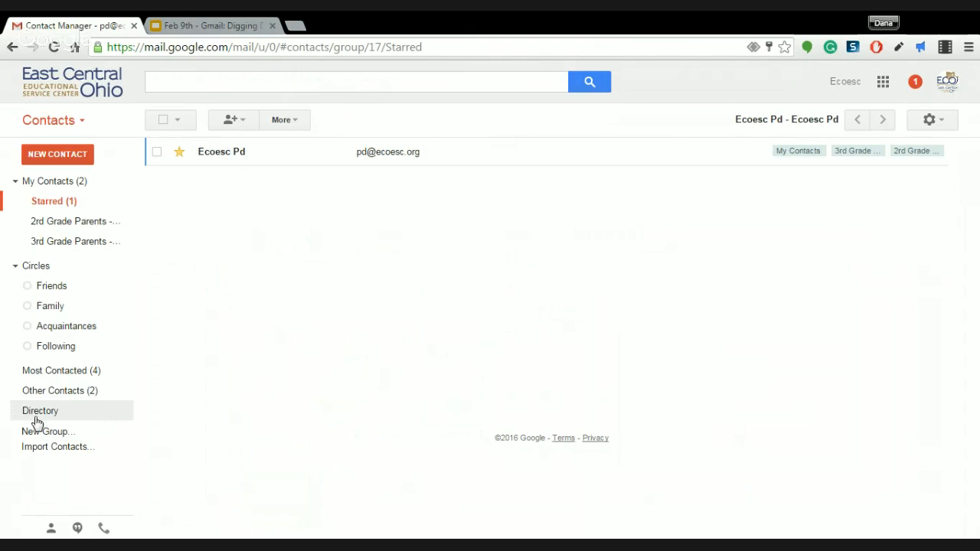
click(61, 372)
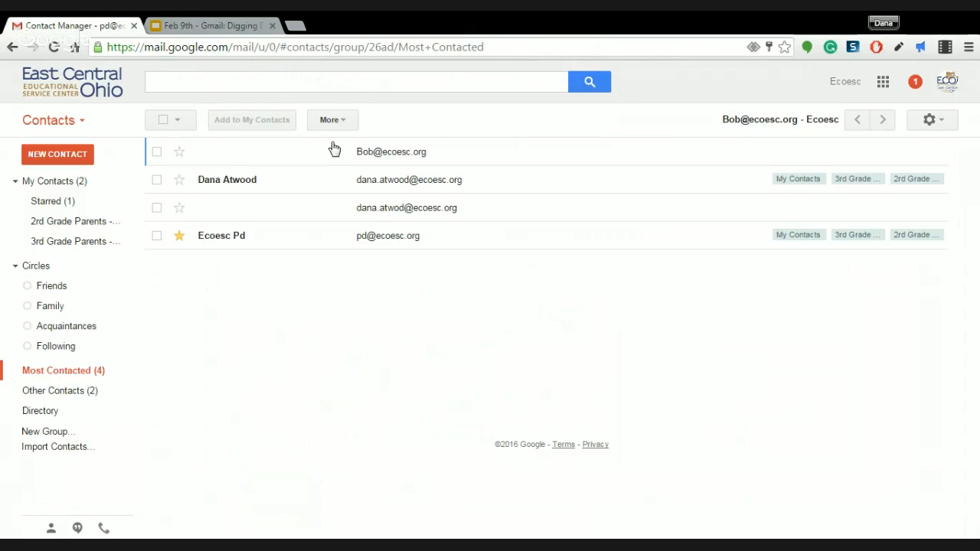
Select the two address-only entries in Most Contacted and delete them via More
click(157, 155)
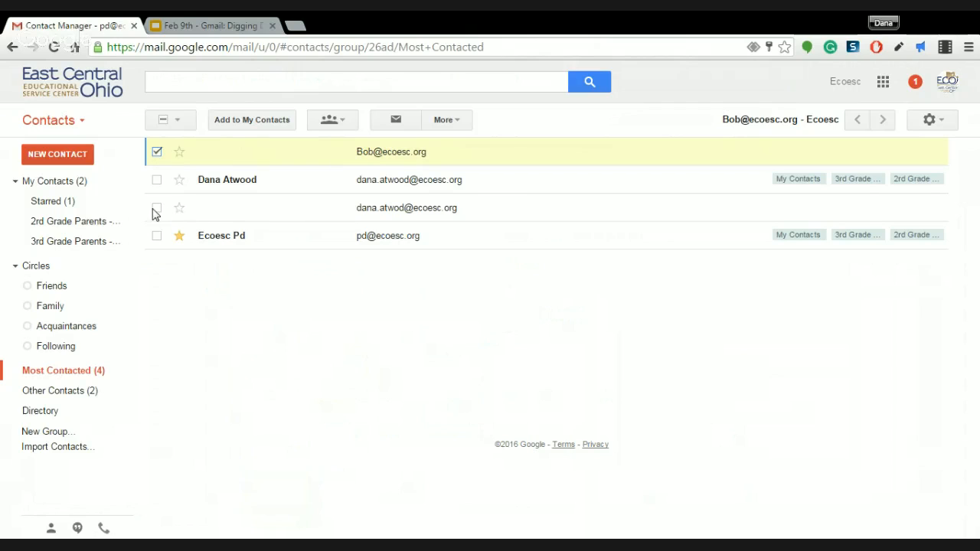
click(157, 208)
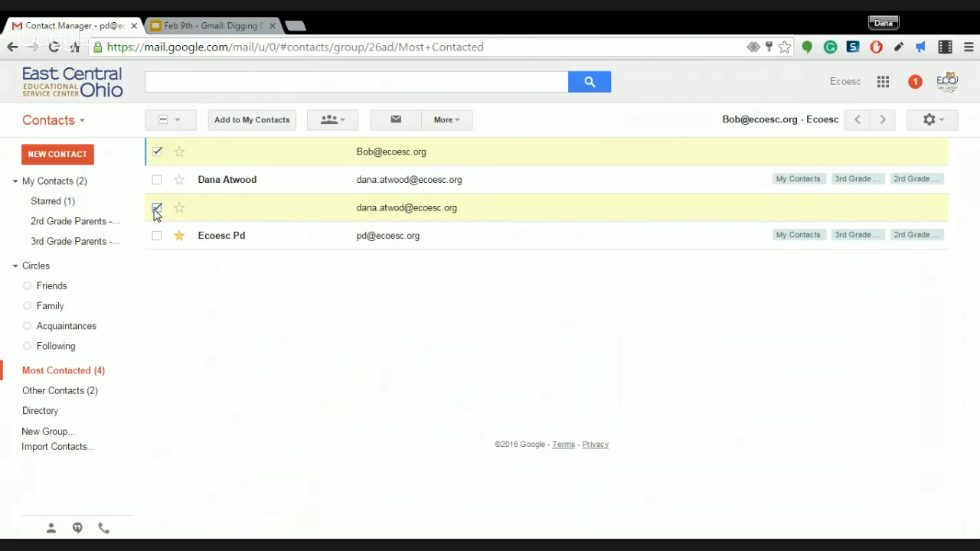
click(456, 124)
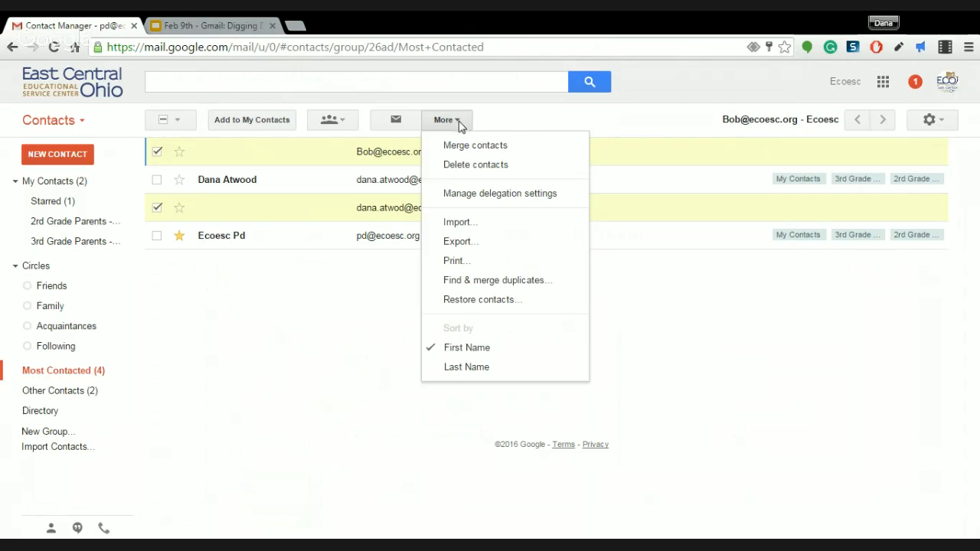
click(491, 170)
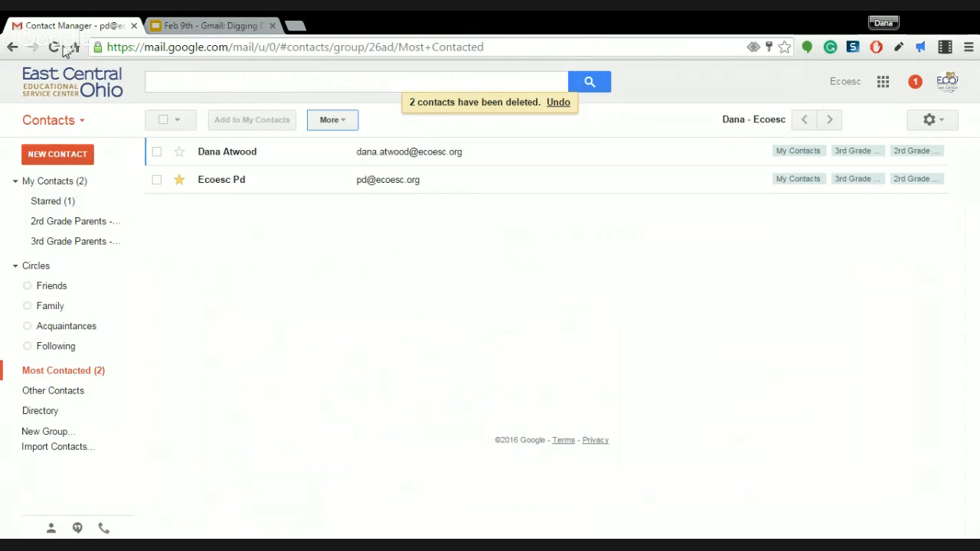
click(65, 127)
Return to the Mail inbox and start a blank new message
click(55, 152)
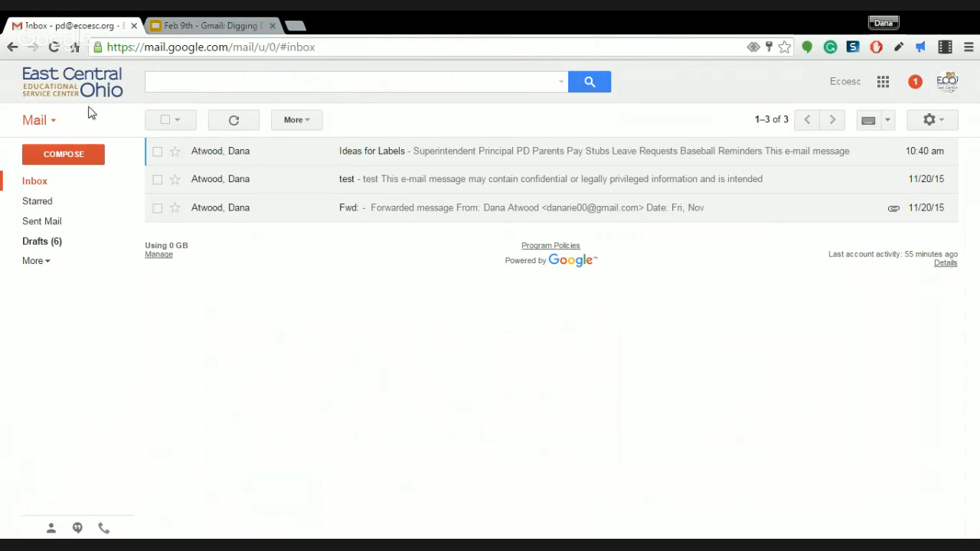
click(67, 153)
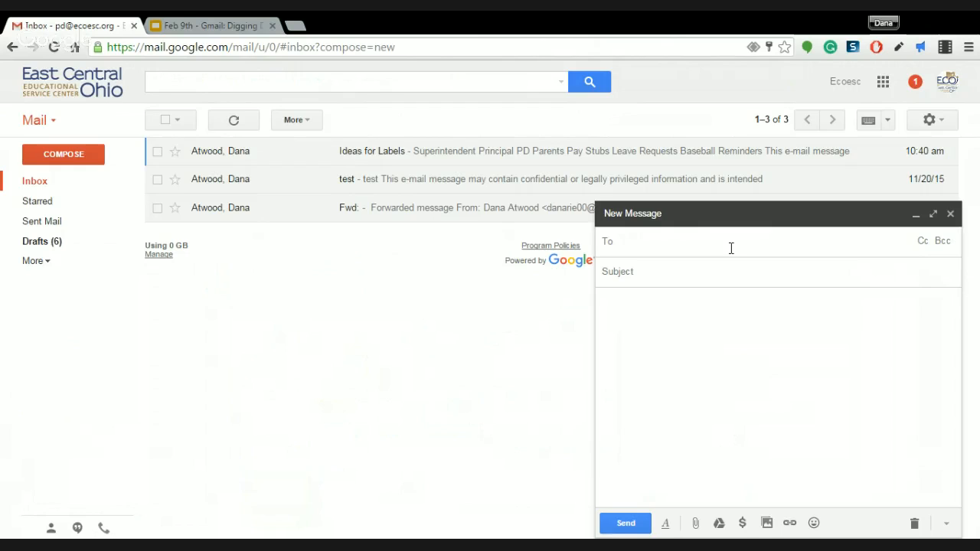
Move through the subject, body and To fields of the new message, then add a Cc line
click(710, 274)
click(694, 300)
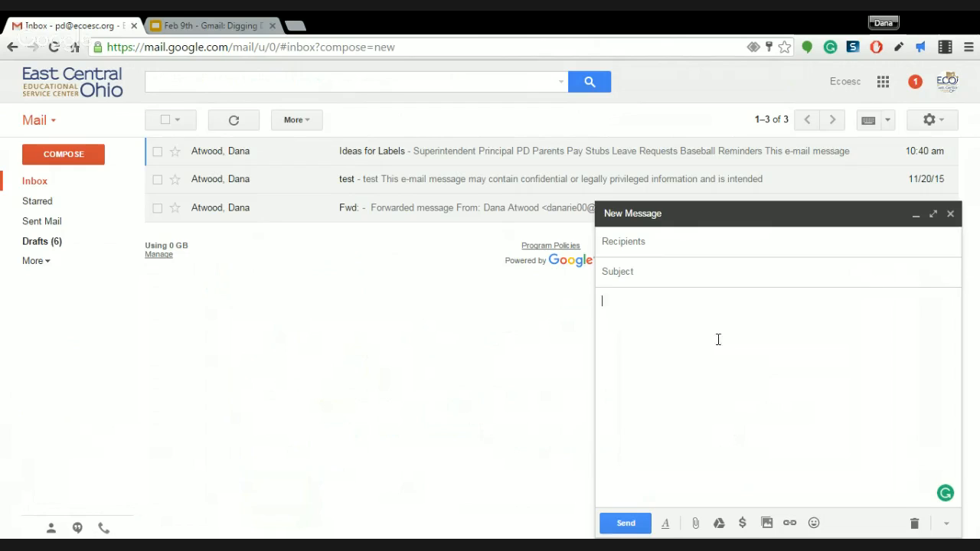
click(651, 244)
click(923, 240)
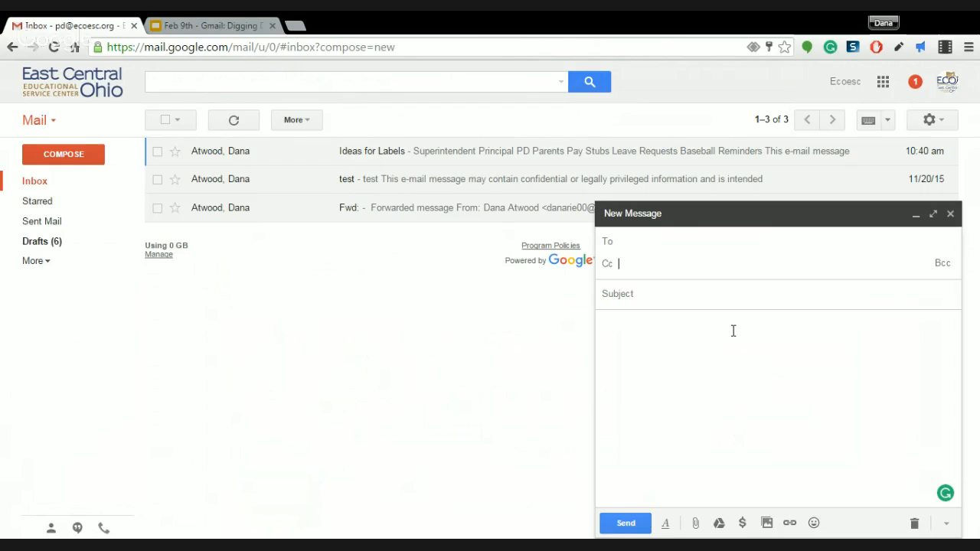
Add the same contact as a Bcc recipient three times, via suggestions and the full address
click(944, 266)
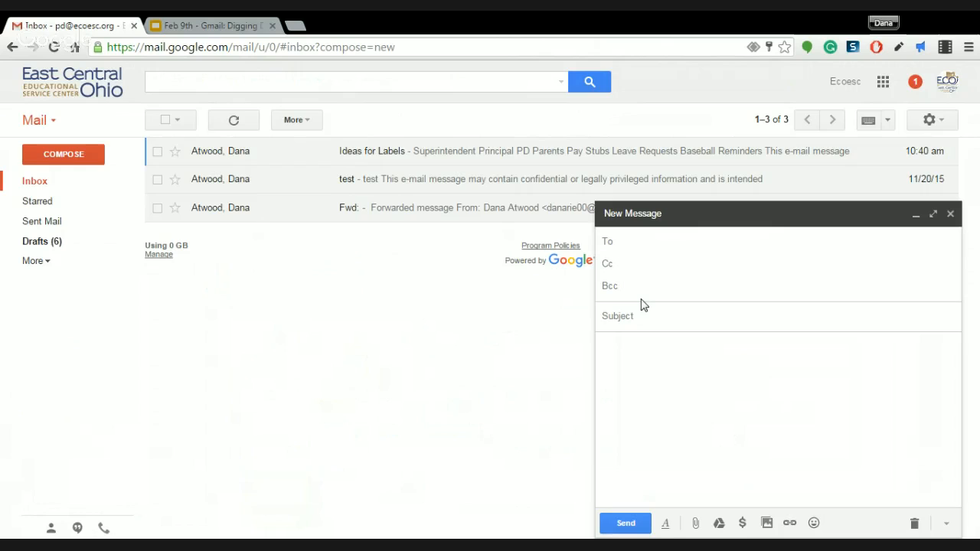
text(dana)
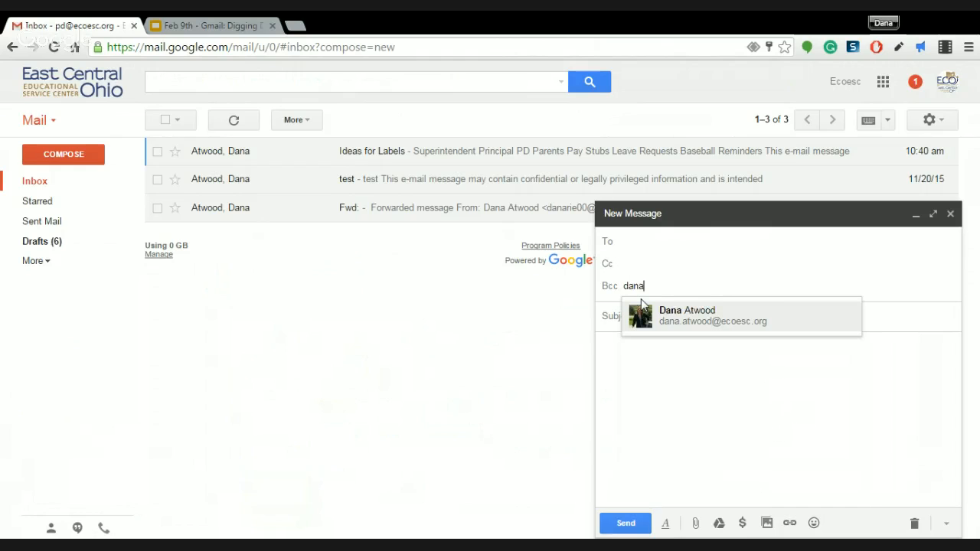
click(647, 306)
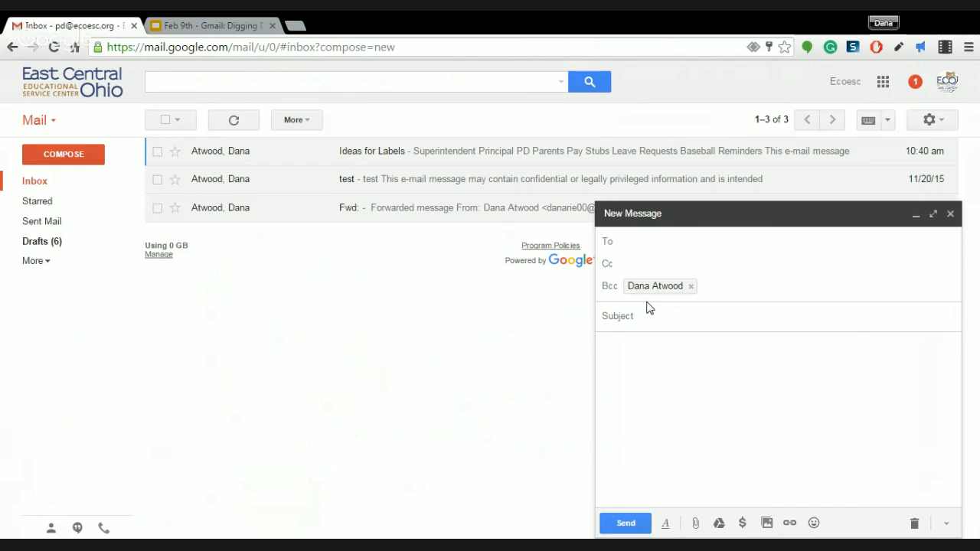
text(dana)
click(668, 316)
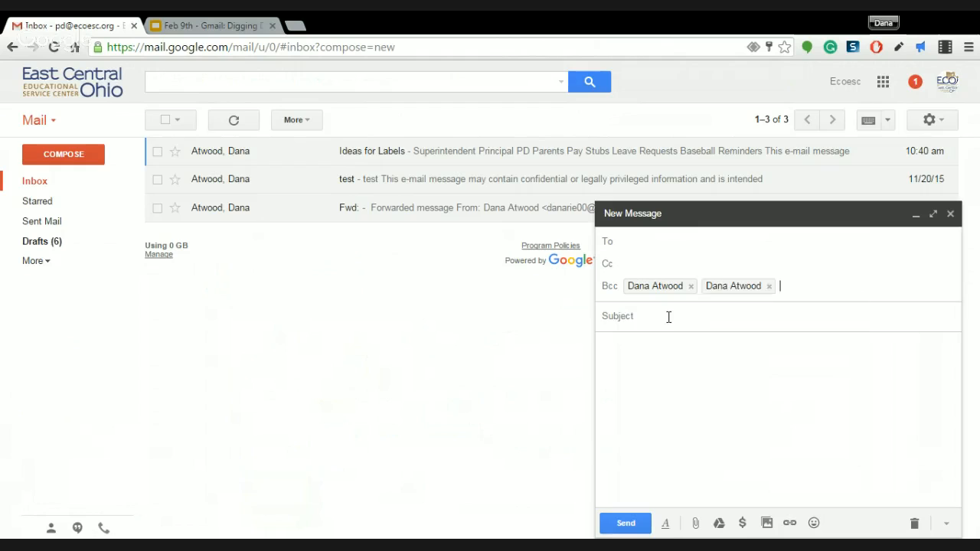
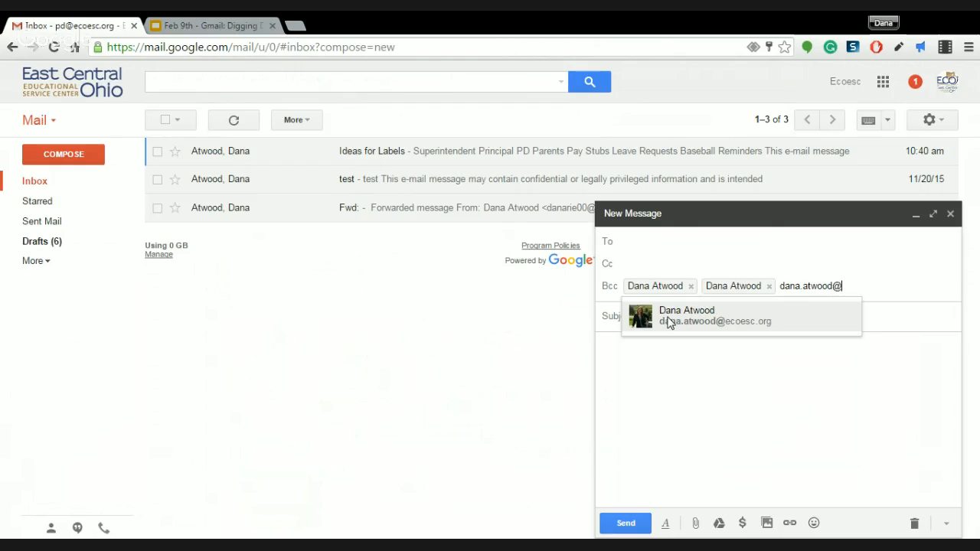
key(Return)
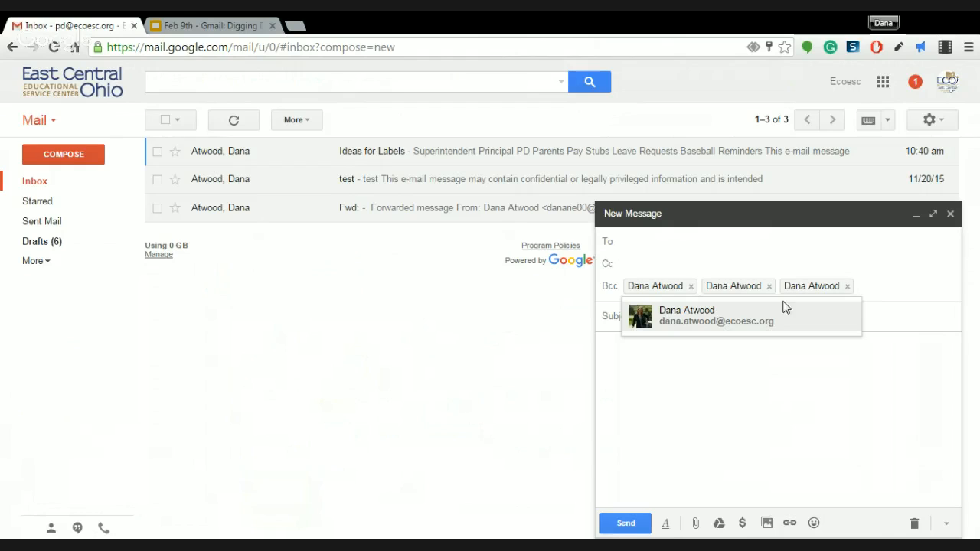
click(888, 309)
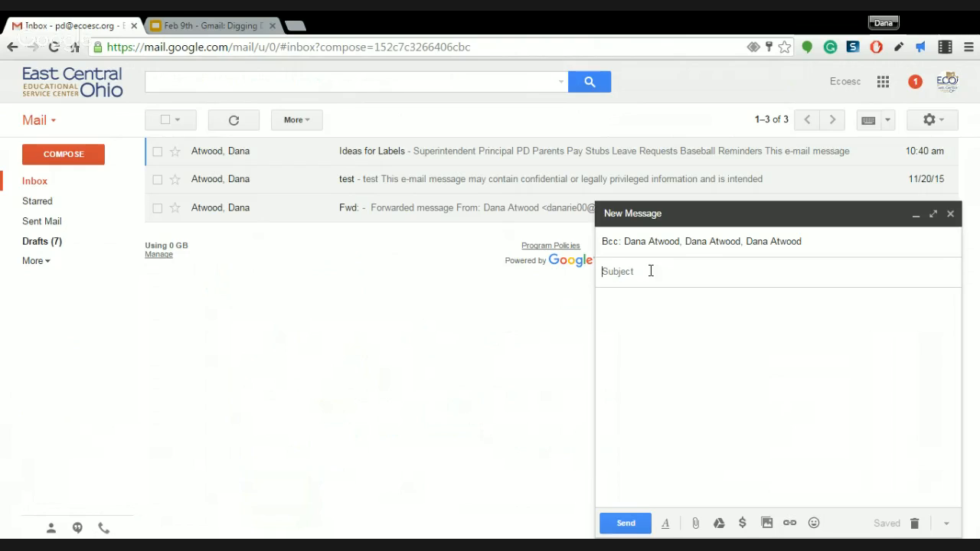
click(620, 335)
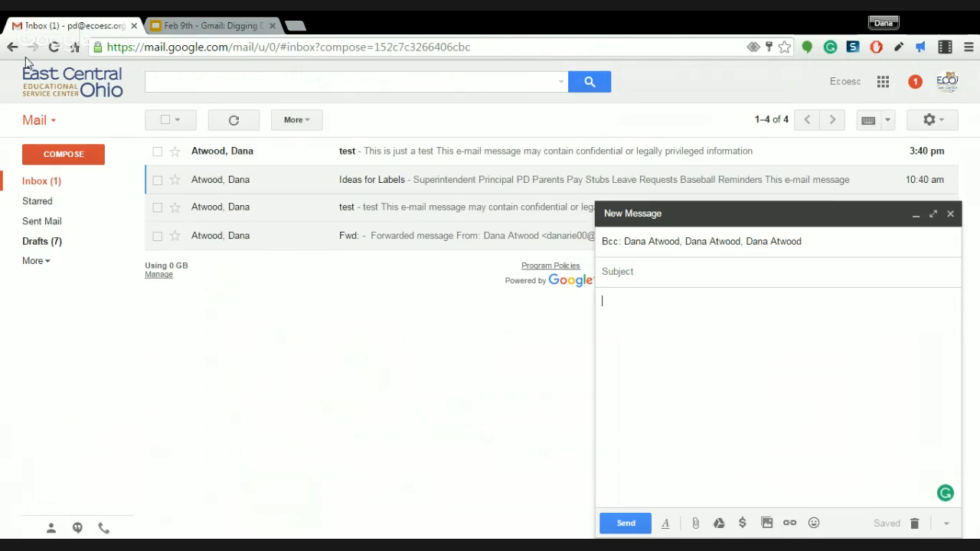
Minimize the draft so the full four-message inbox is visible
click(914, 218)
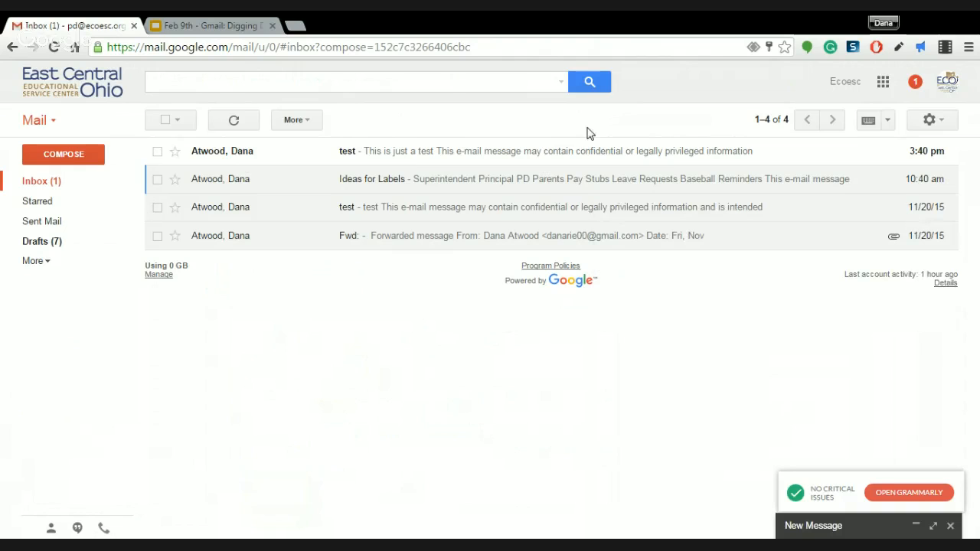
Open the 'test' email, check its details confirm Bcc receipt, and restore the minimized draft
click(401, 152)
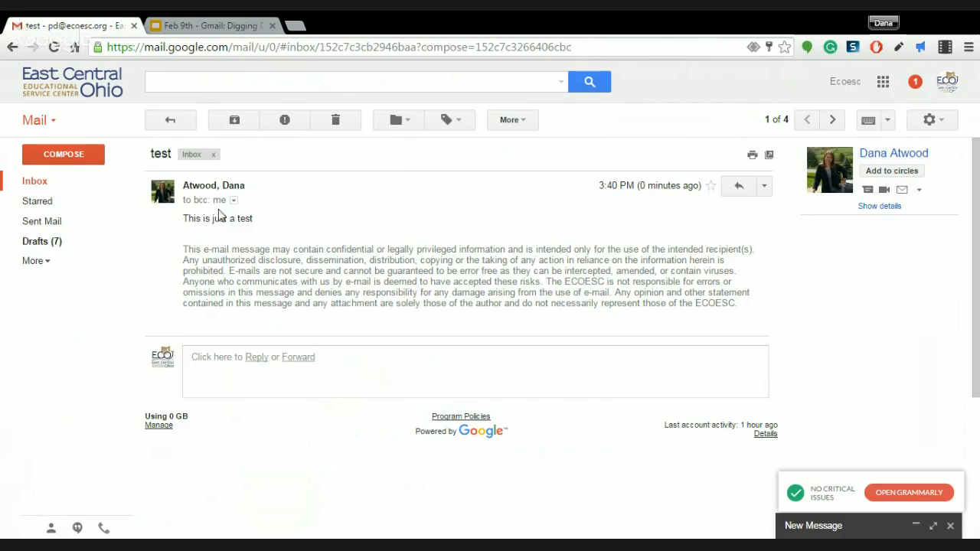
click(234, 200)
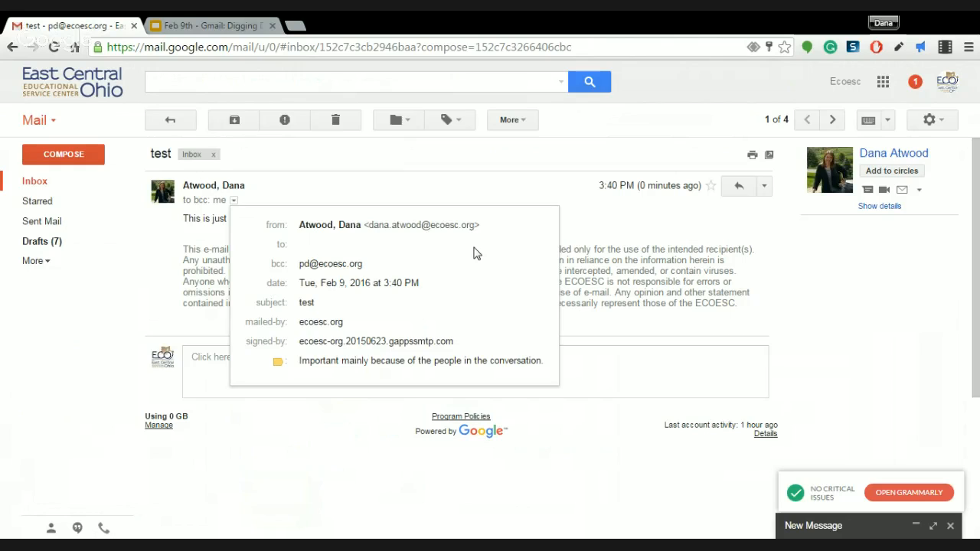
click(459, 169)
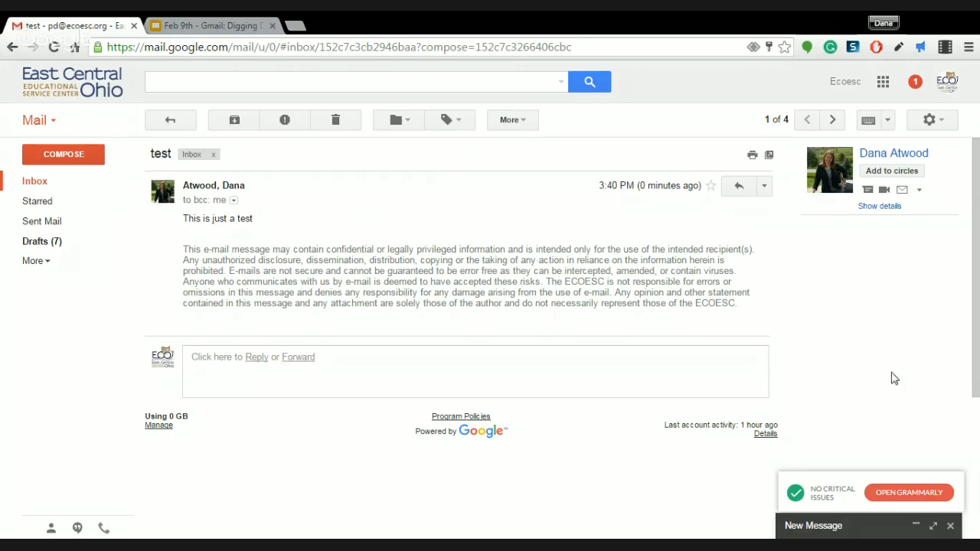
click(949, 533)
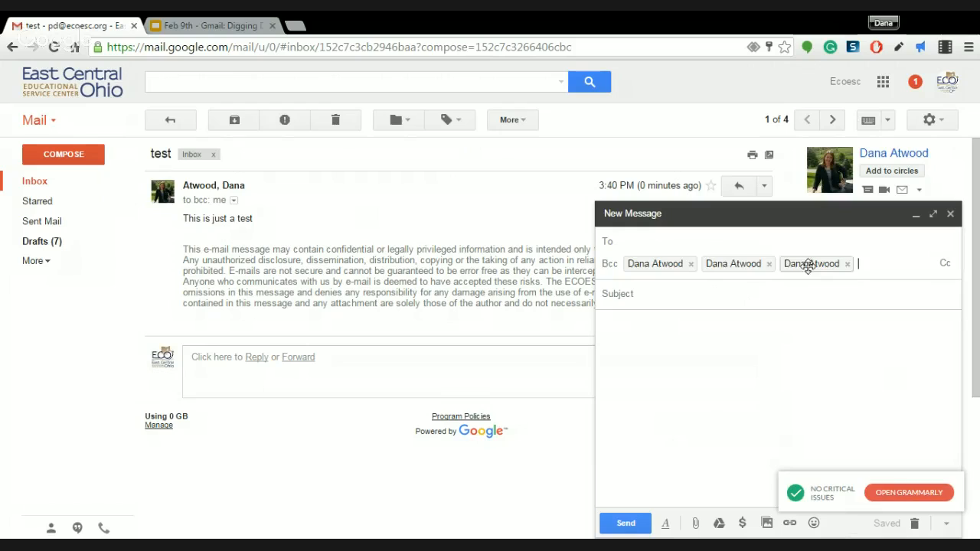
Show the Cc line and remove all three Bcc recipients from the draft
click(944, 263)
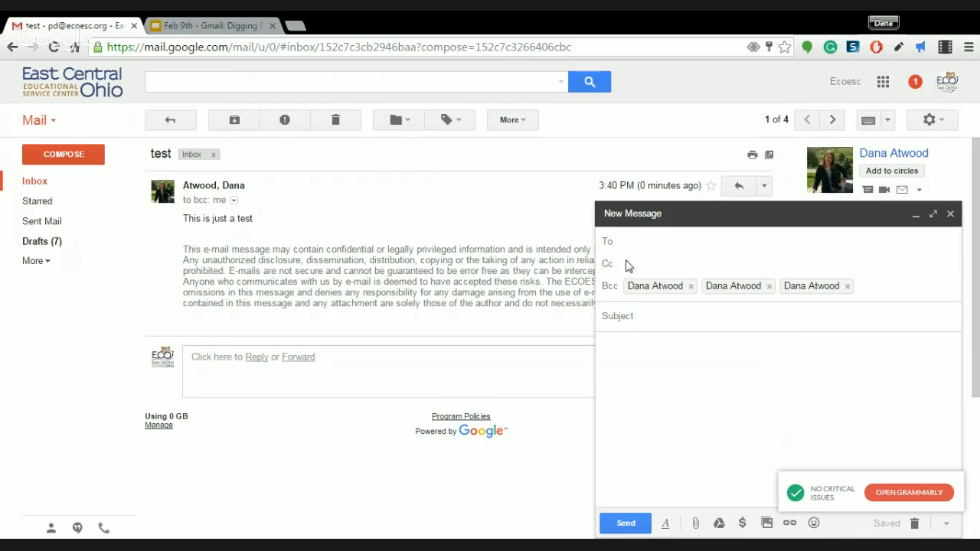
click(846, 285)
click(768, 286)
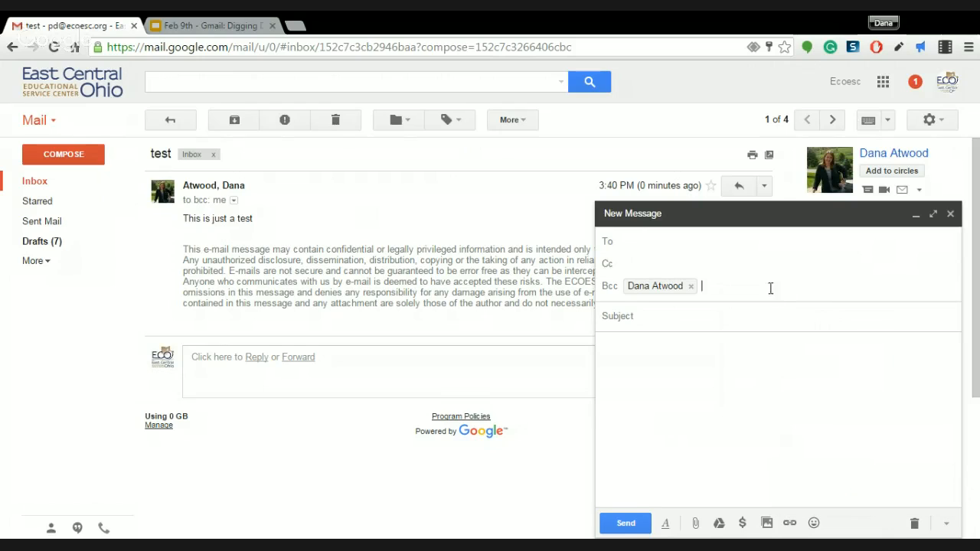
click(690, 287)
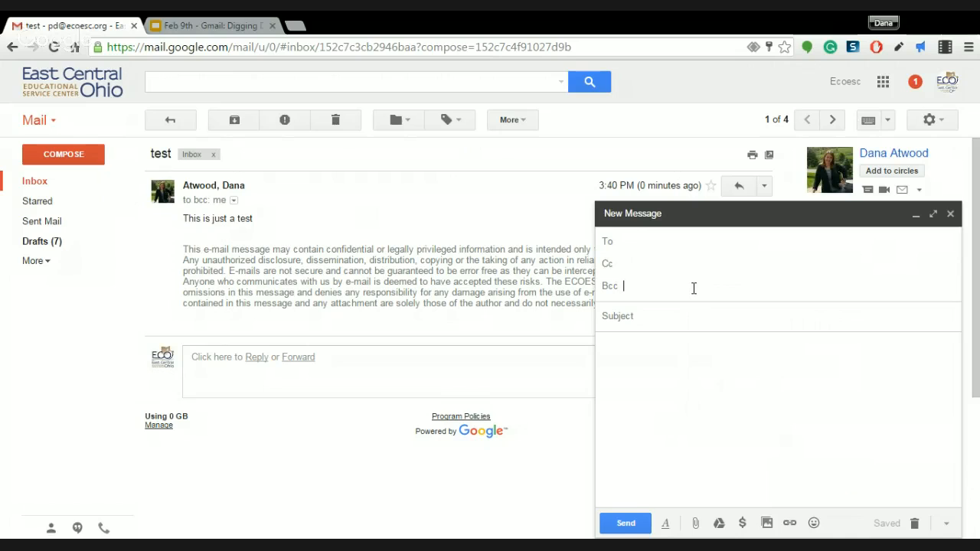
Discard the emptied draft, bringing Drafts back to 6, and begin forwarding the test email
click(694, 288)
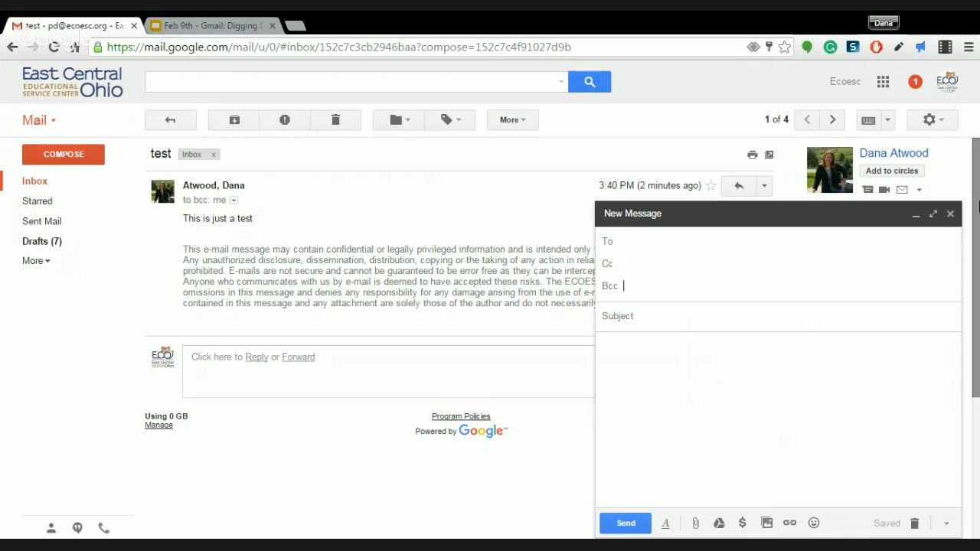
click(914, 524)
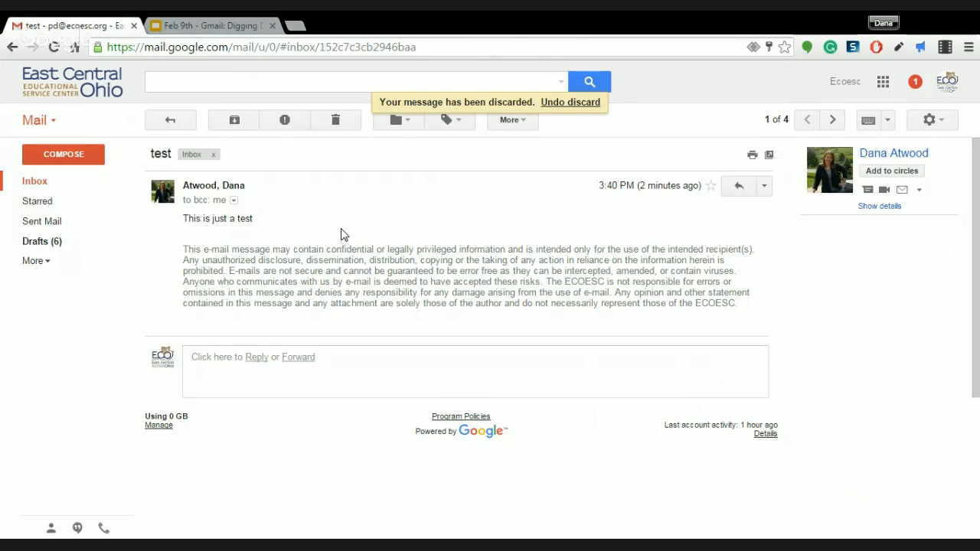
click(307, 358)
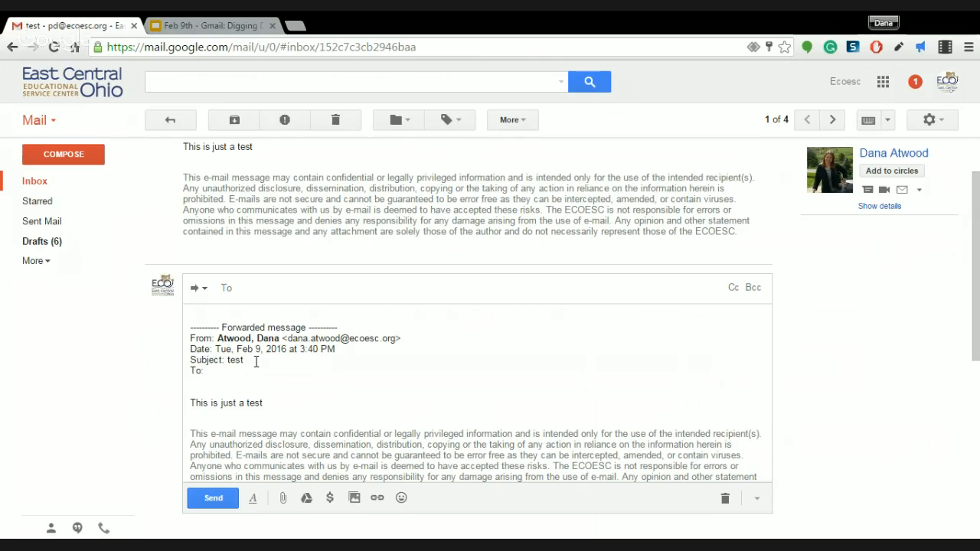
Address the inline forward of 'test' to the same contact using the auto-complete suggestion
drag(246, 360, 225, 359)
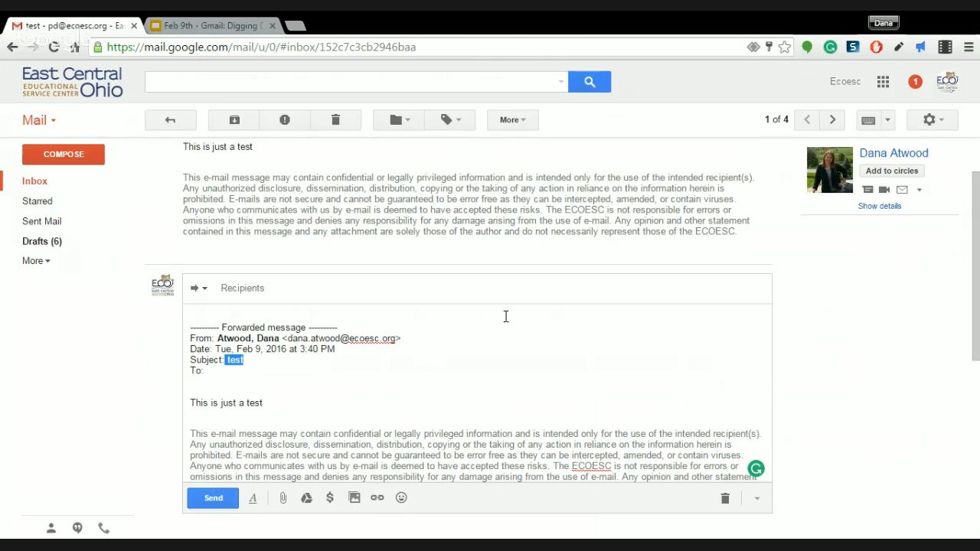
click(263, 292)
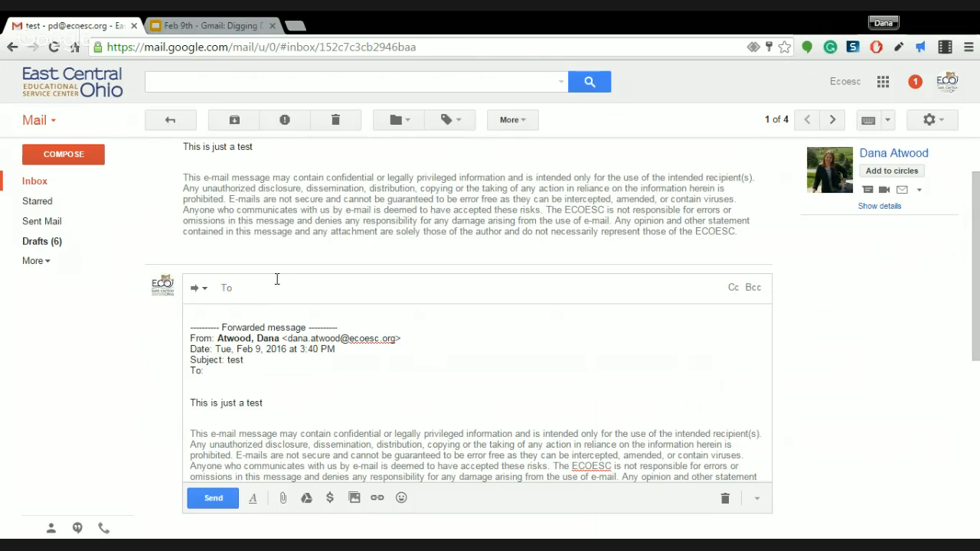
text(dana)
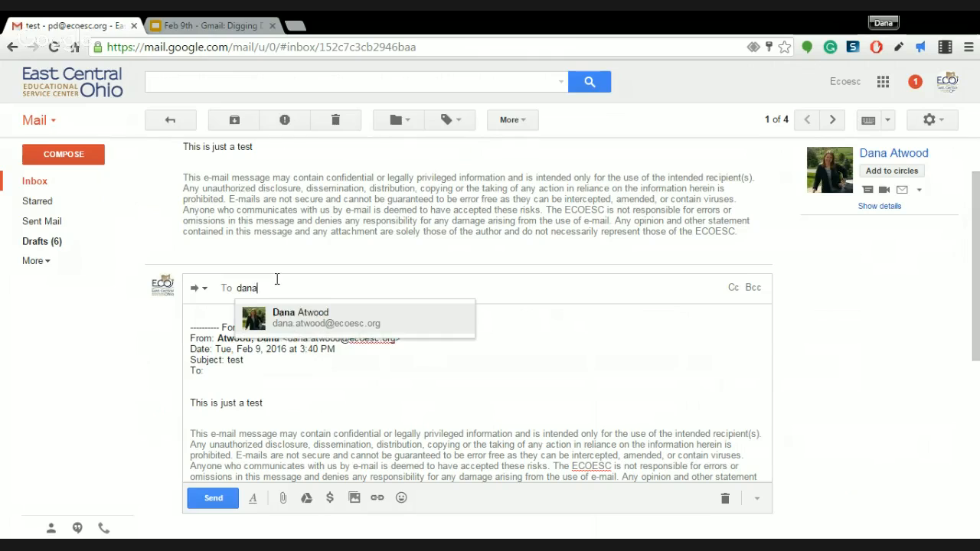
click(285, 325)
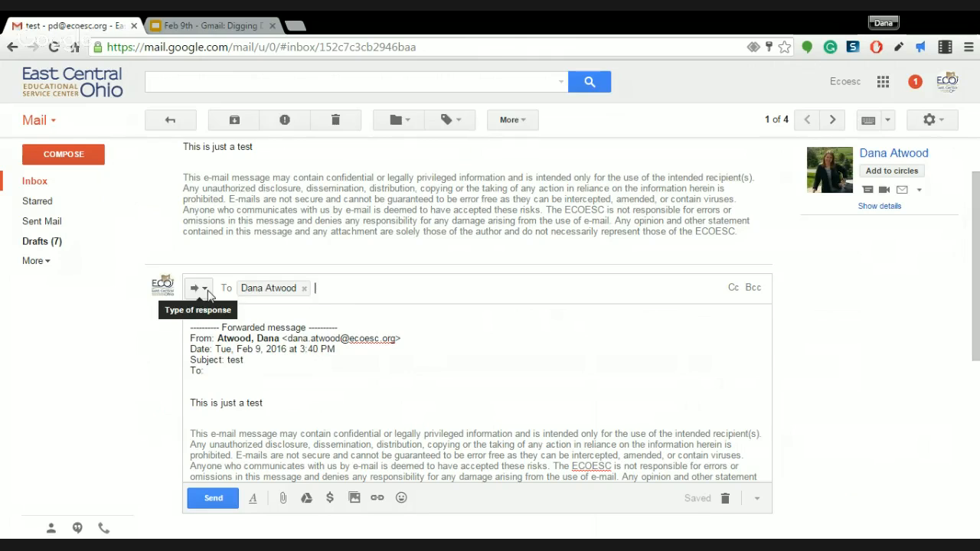
click(205, 291)
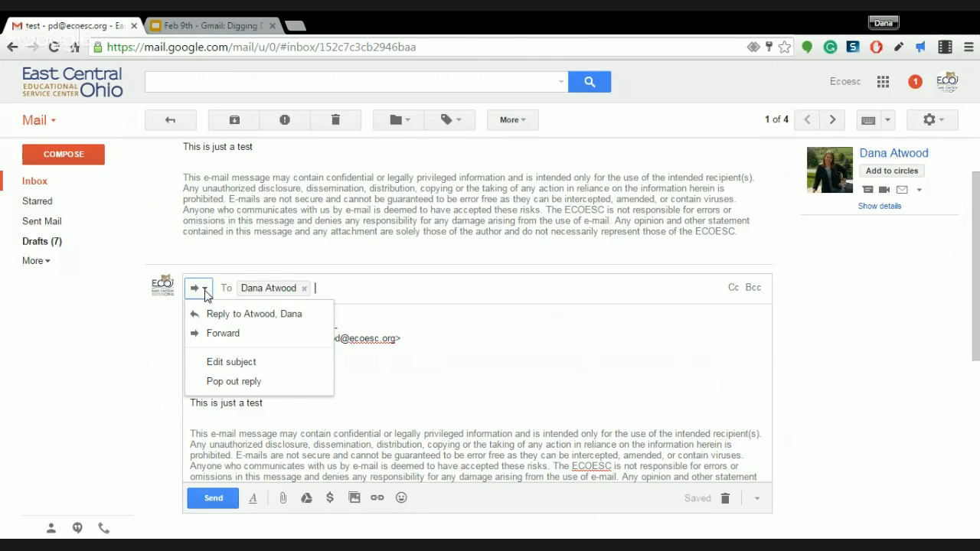
Pop out the forward full-size and change its subject from 'Fwd: test' to 'Type my new subject line here'
click(223, 364)
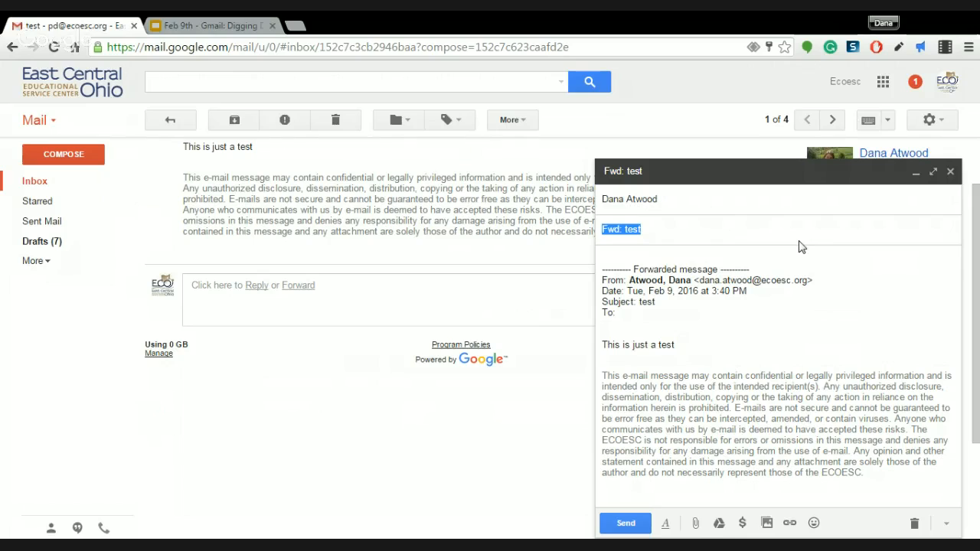
click(934, 172)
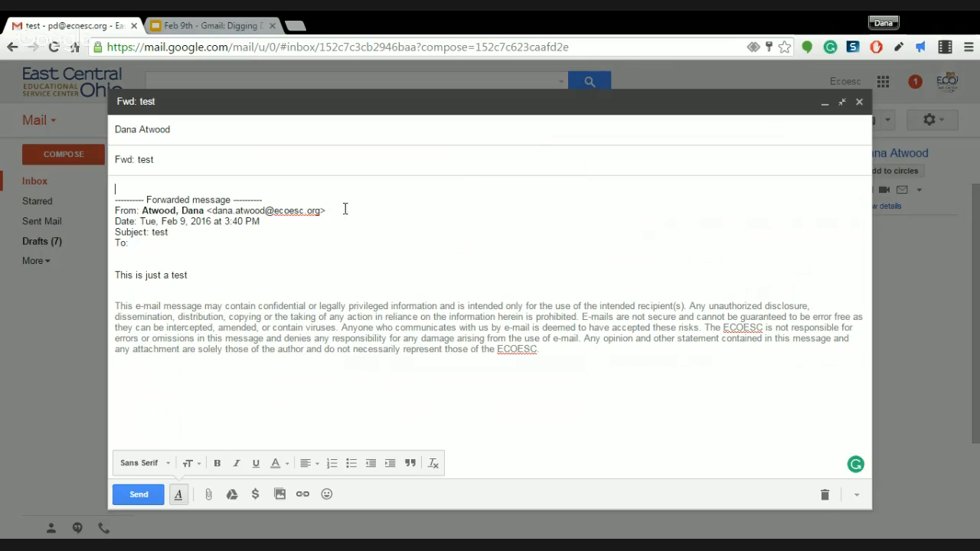
triple_click(185, 164)
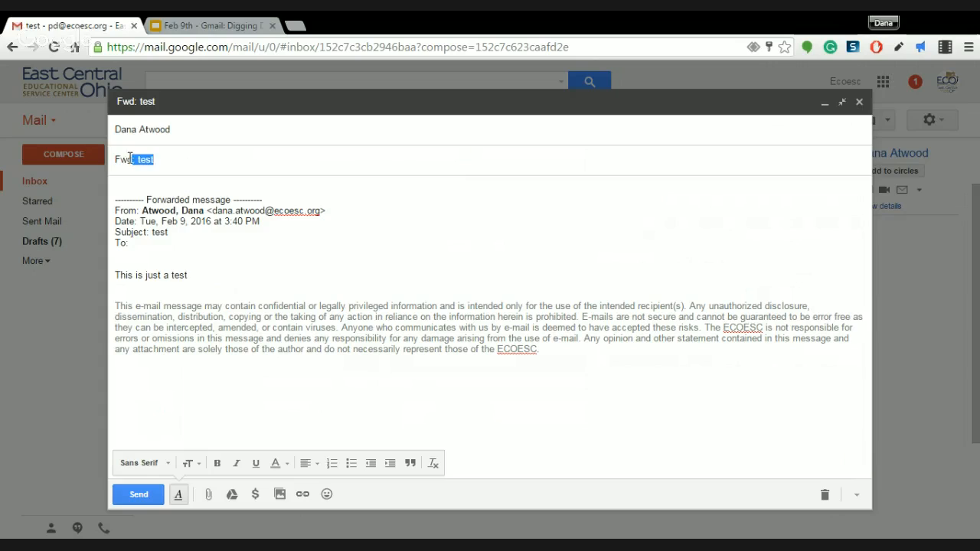
key(BackSpace)
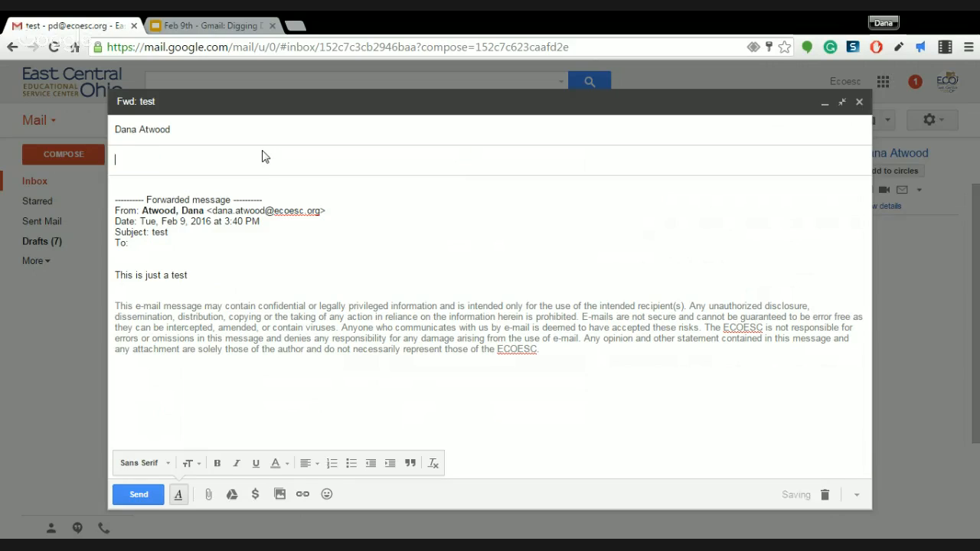
text(Type my new subj)
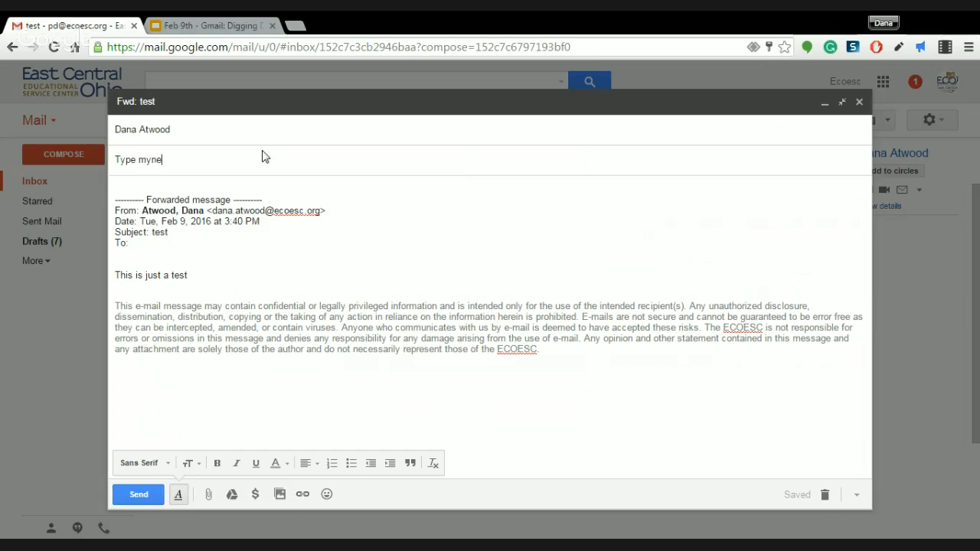
text(ect m)
key(BackSpace)
text(line)
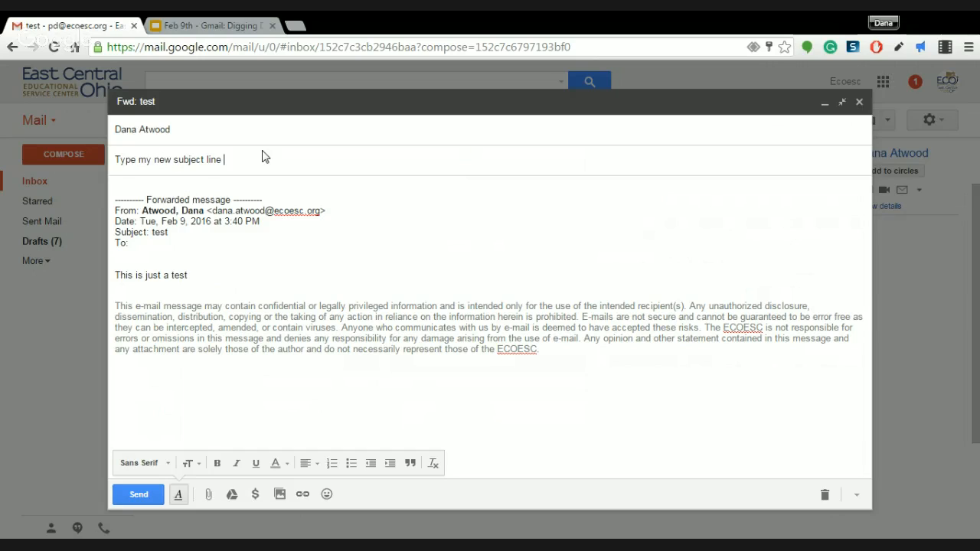
text( here)
click(217, 186)
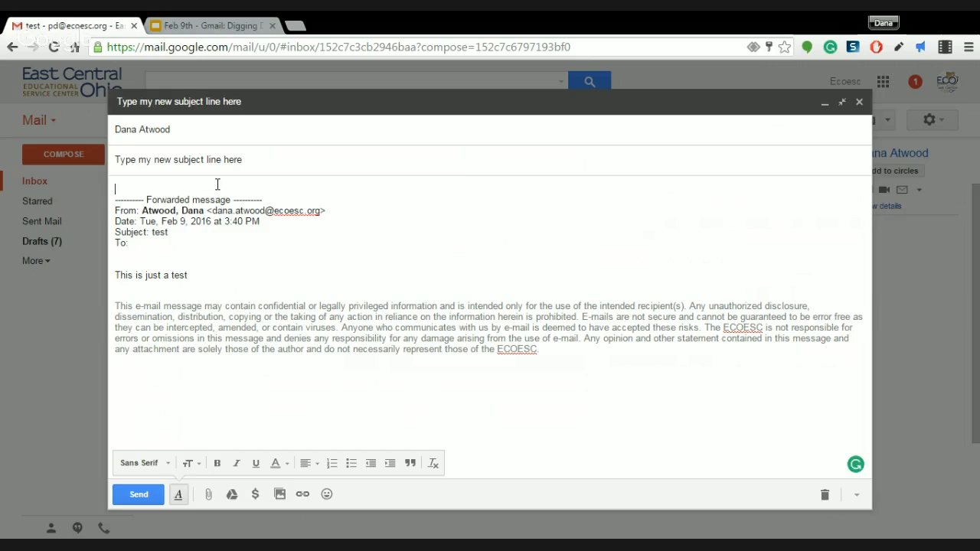
Type 'Thank you for this message.' on a new line above the forwarded text
key(Return)
key(Return)
key(Up)
key(Up)
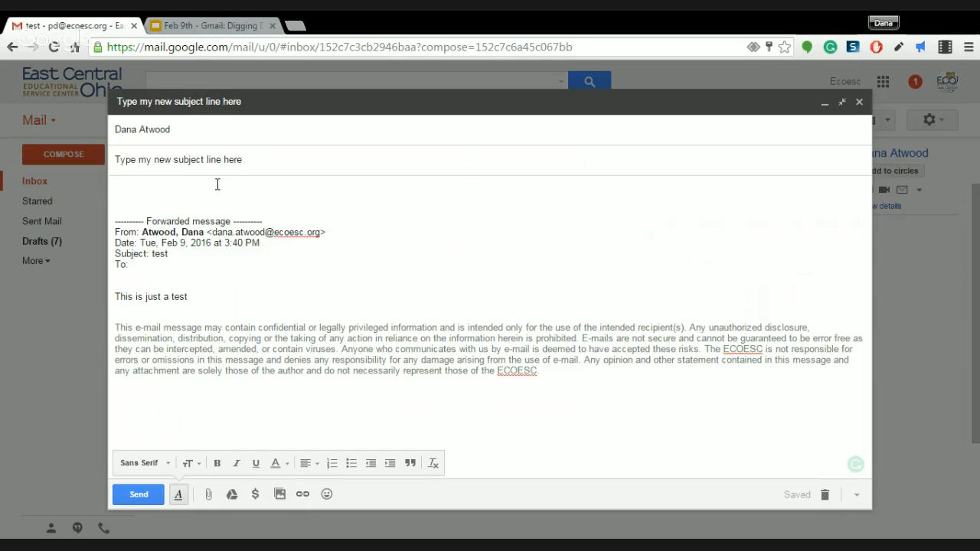
text(Thank you for th)
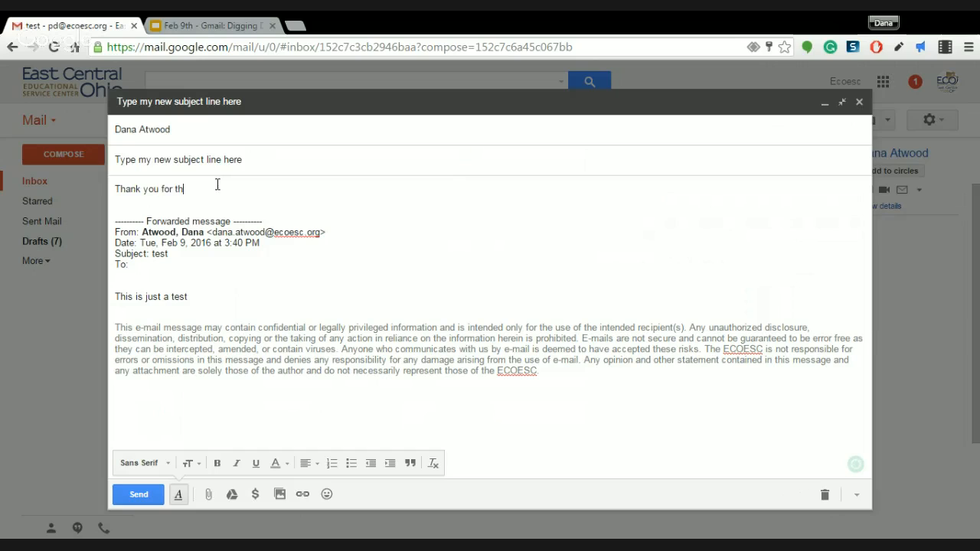
text(is message.)
Accept the 'message' spelling fix, then discard the forward and return to the inbox
mouse_move(218, 185)
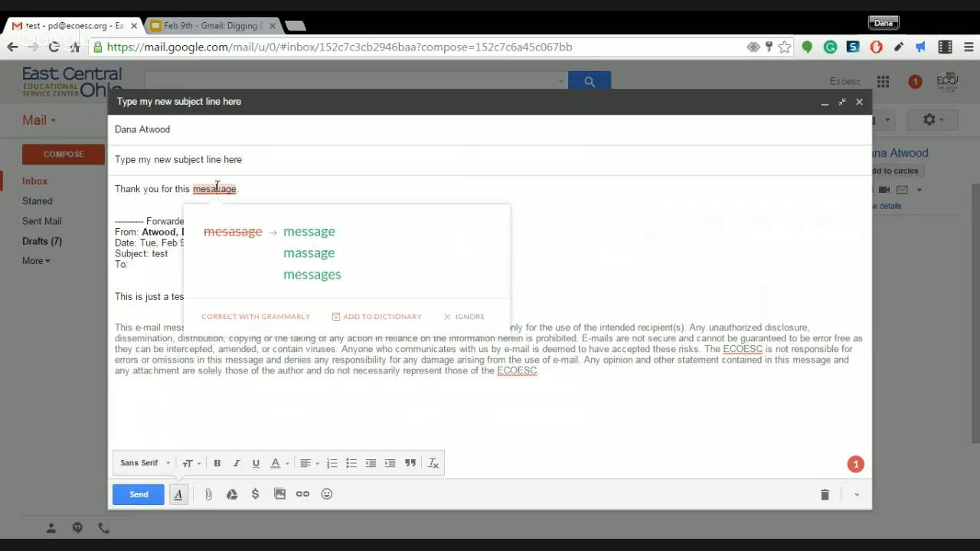
click(309, 235)
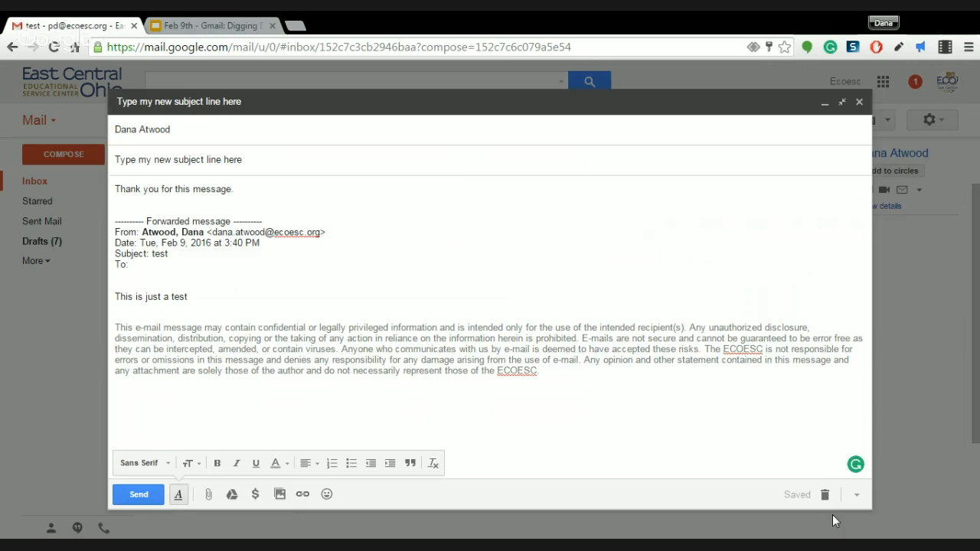
click(824, 494)
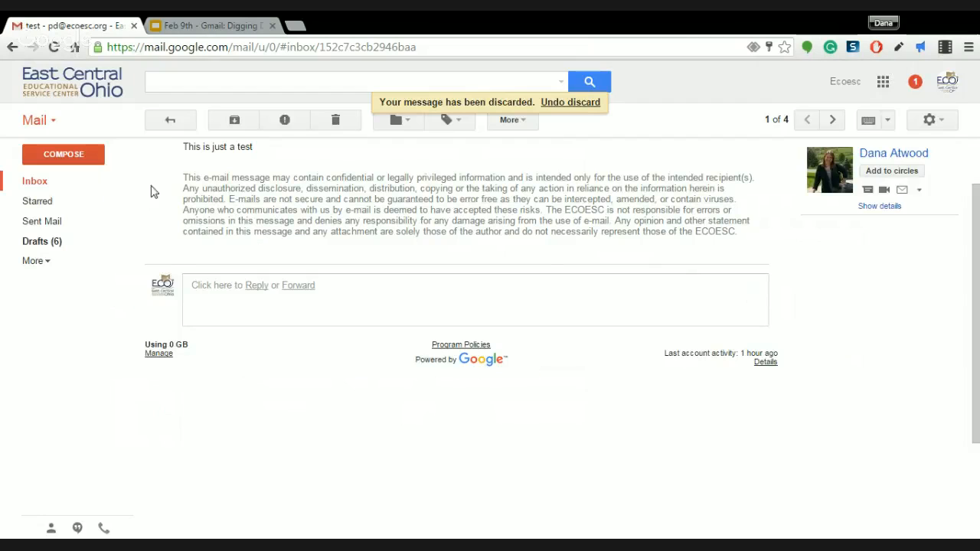
click(54, 184)
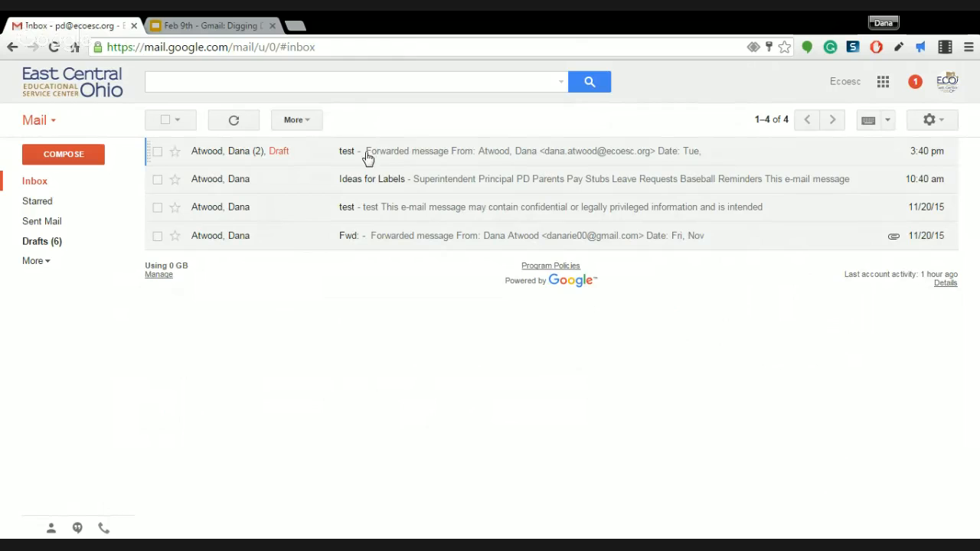
Open the 11/20/15 'test' conversation, forward it with Edit subject, and clear the 'Fwd: test' subject
click(345, 214)
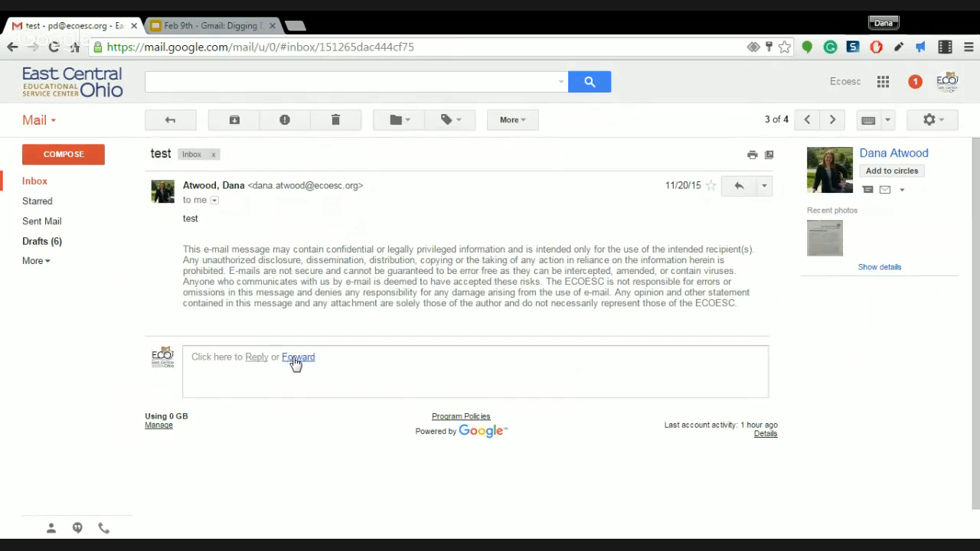
click(295, 358)
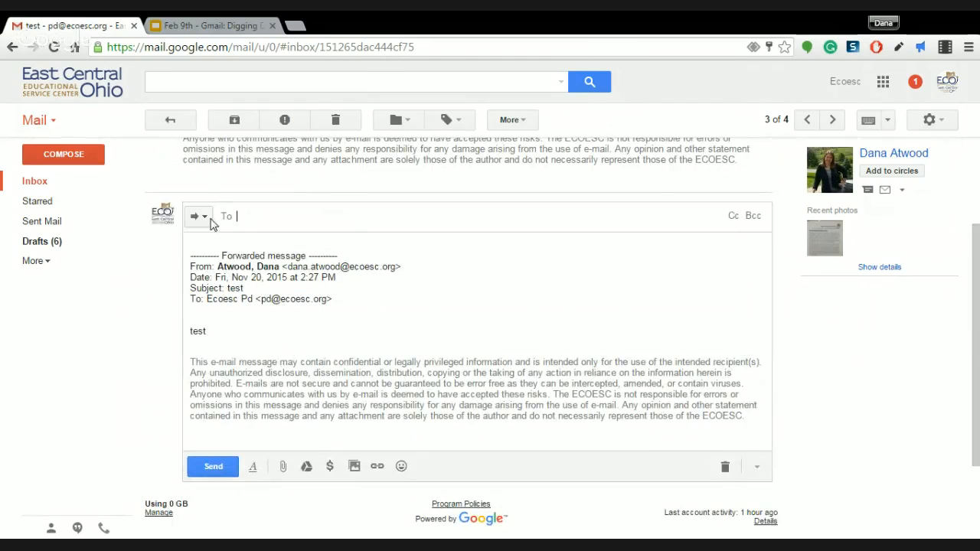
click(205, 219)
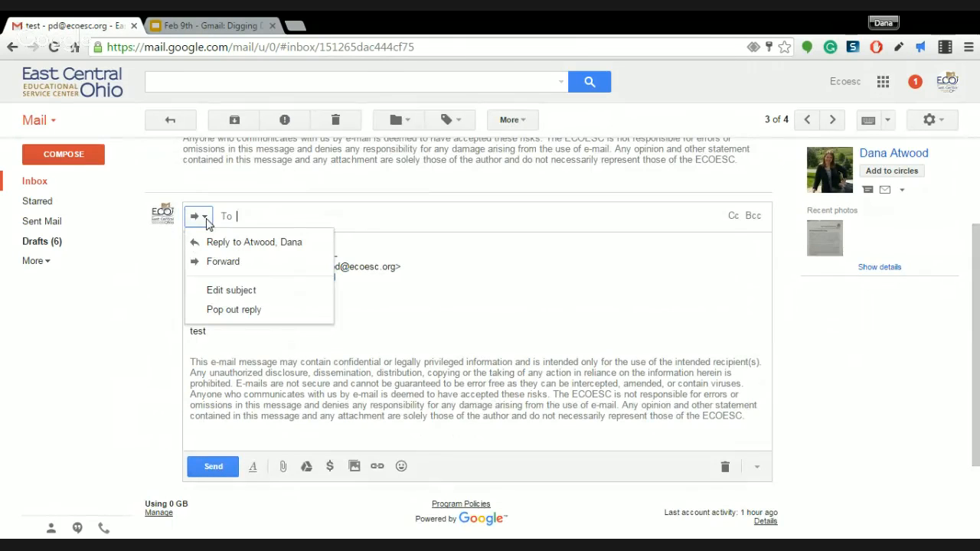
click(218, 297)
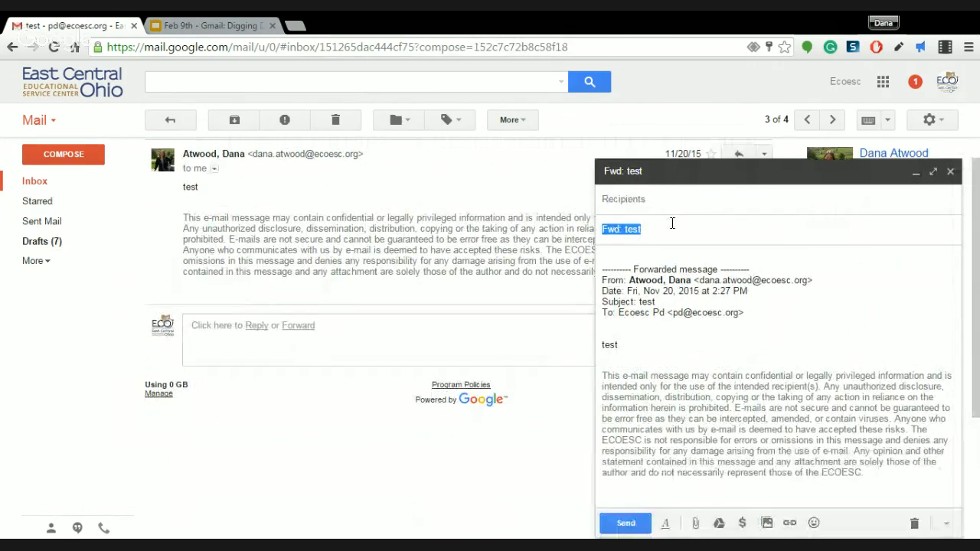
key(BackSpace)
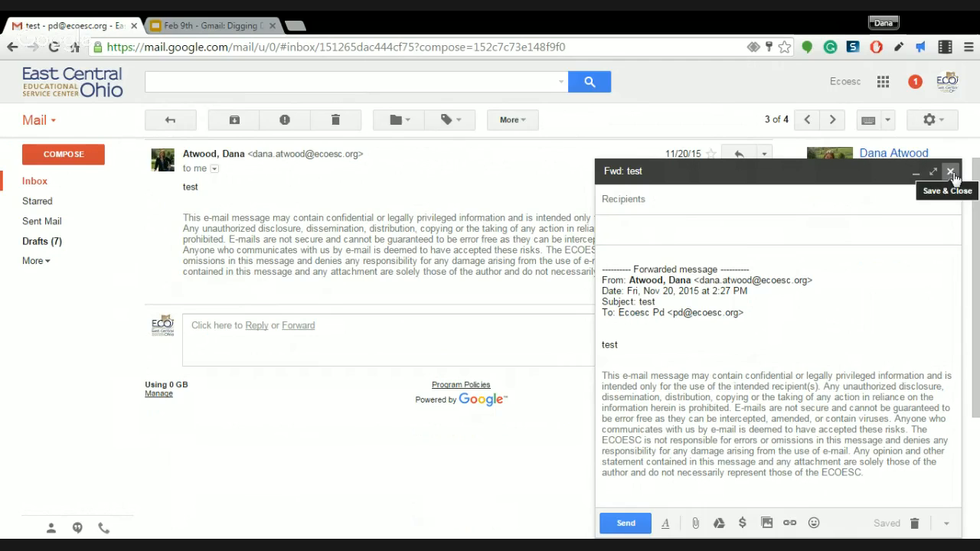
Discard the forward draft, return to the inbox, and present Digging Deeper slide 3 on planning labels
click(918, 525)
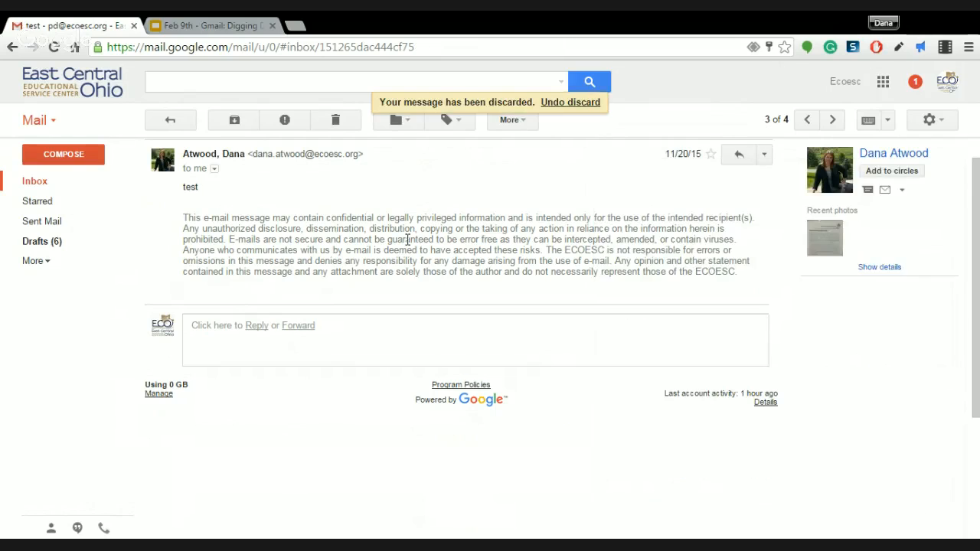
click(33, 182)
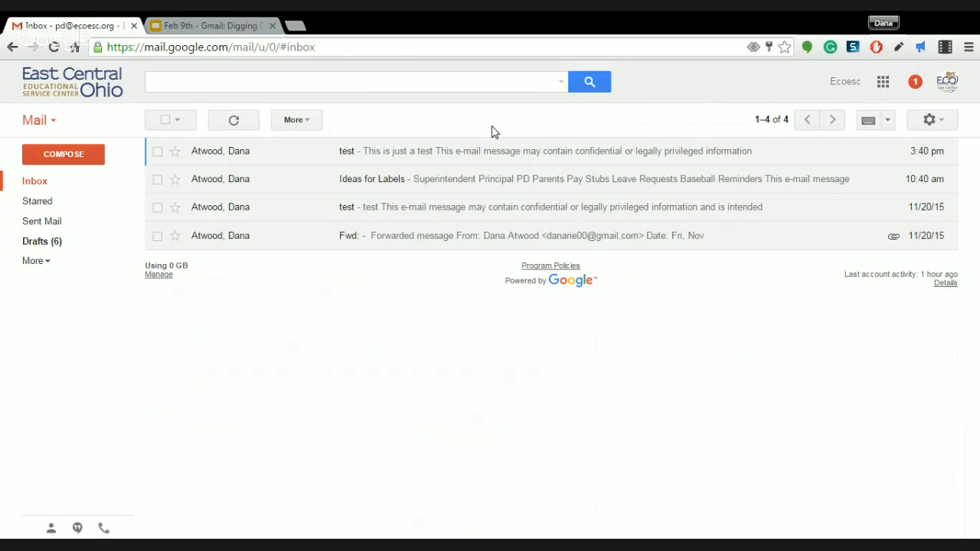
click(239, 24)
click(111, 259)
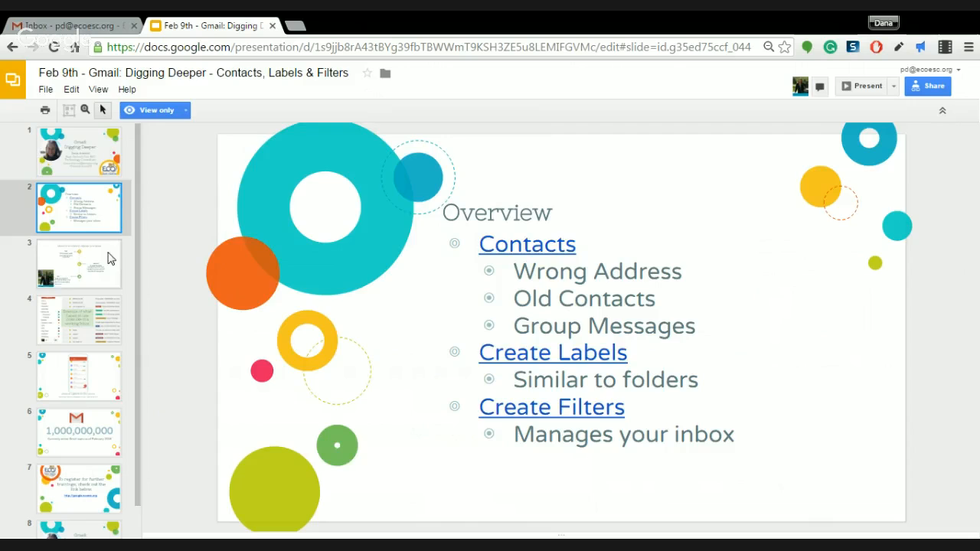
click(866, 86)
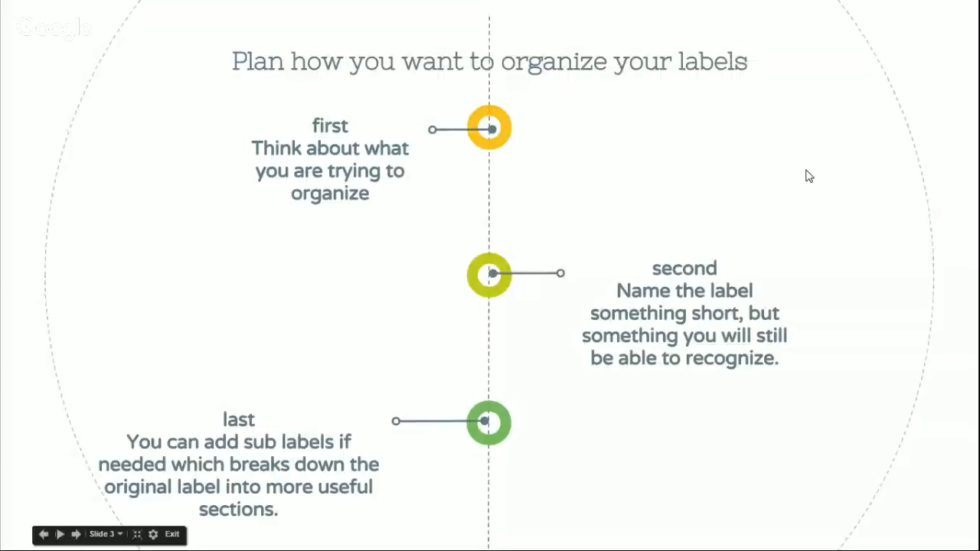
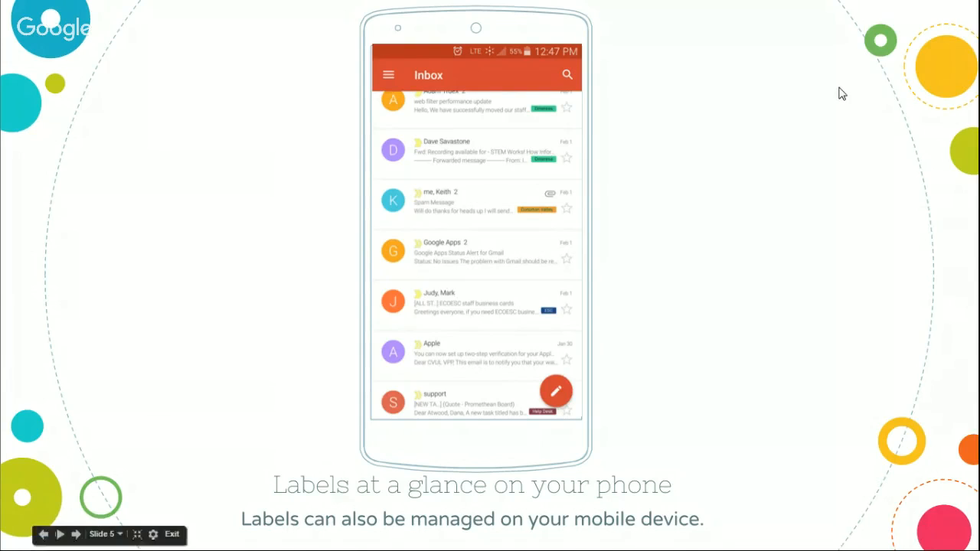
Exit the Google Slides slideshow and switch to the Gmail inbox tab
key(Escape)
click(86, 27)
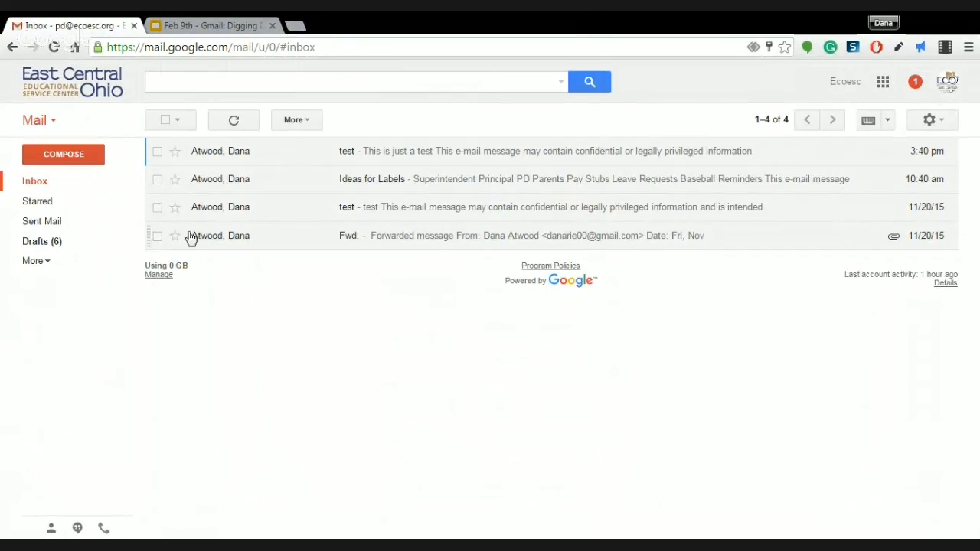
Expand the sidebar's More list and start a new label from Create new label
click(35, 261)
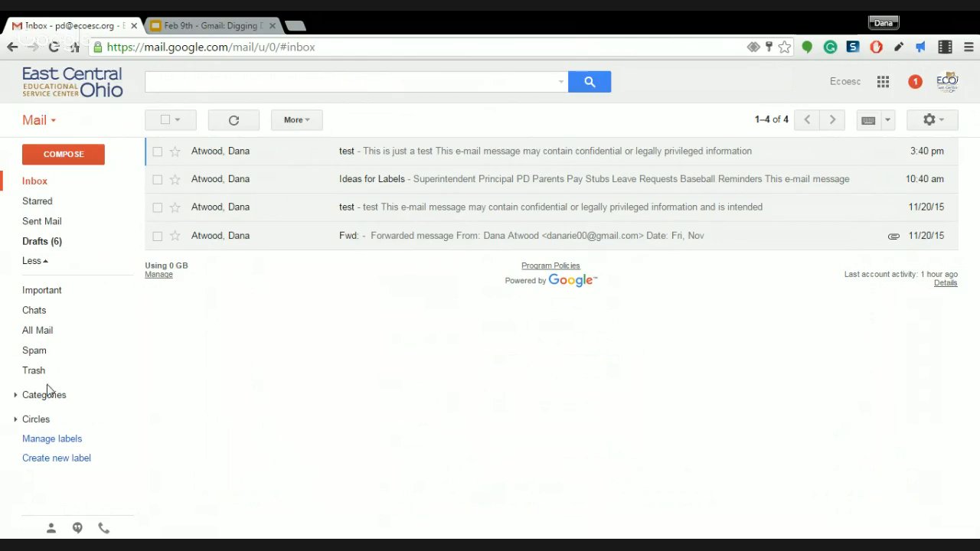
click(41, 461)
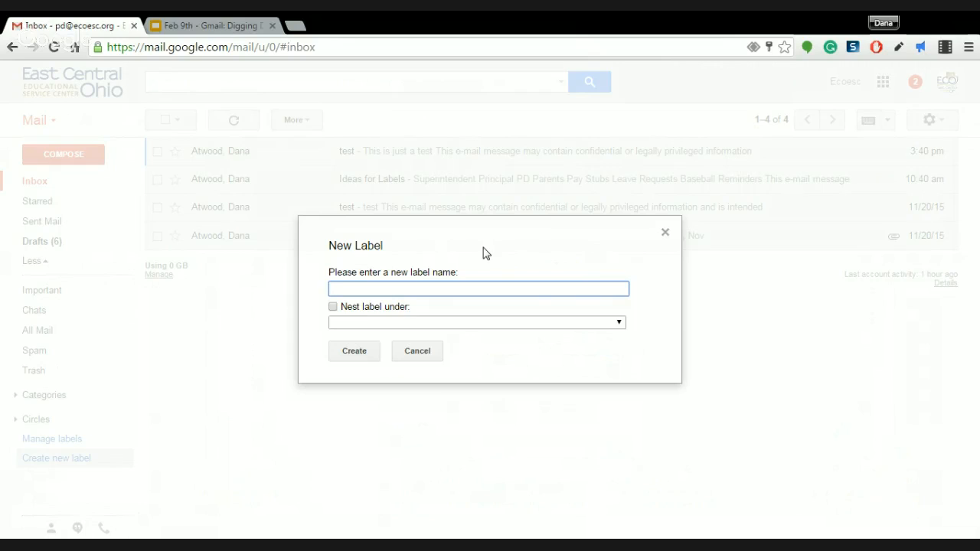
Create an un-nested label named 'Pay Stubs' and bring up its label menu
text(Pay Stubs)
click(370, 323)
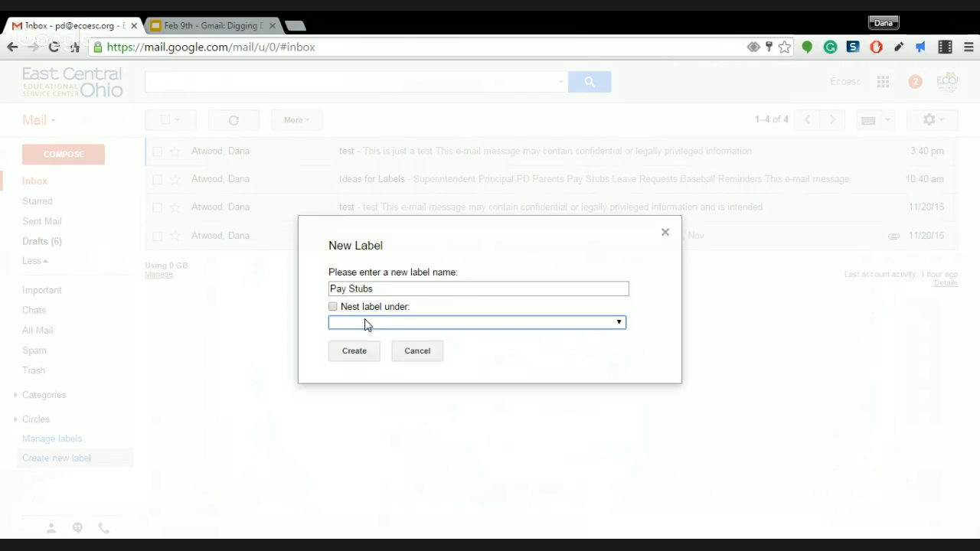
click(417, 264)
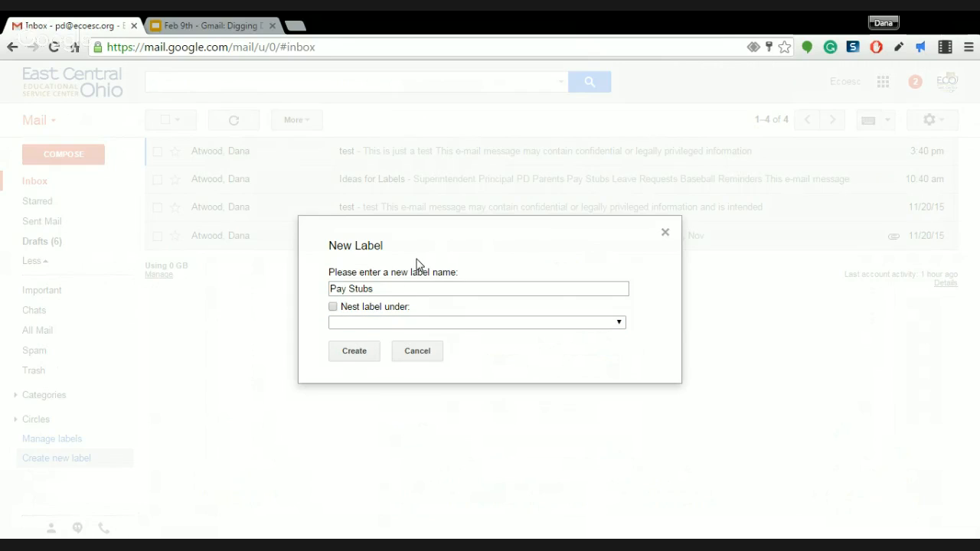
click(354, 354)
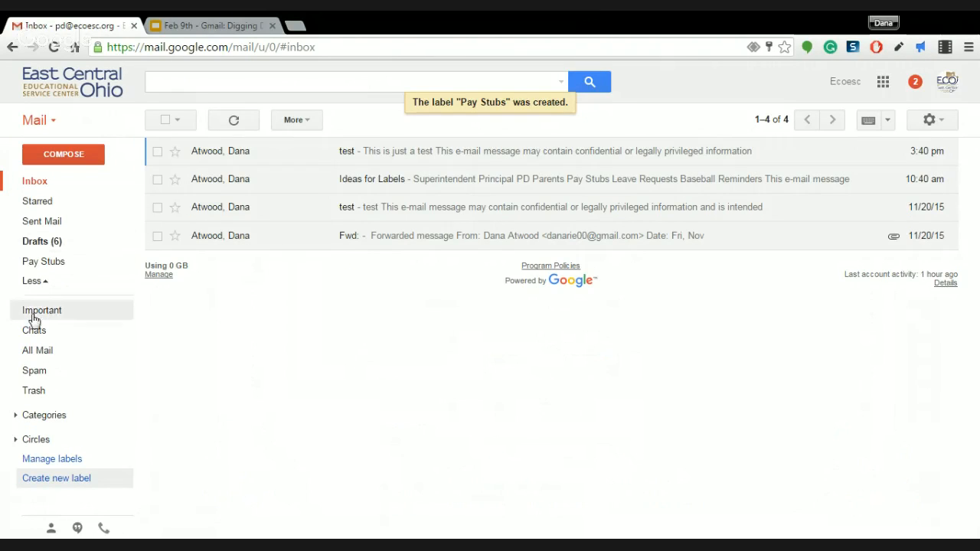
click(126, 263)
Give the Pay Stubs label a custom colour: dark red background with black text
mouse_move(212, 281)
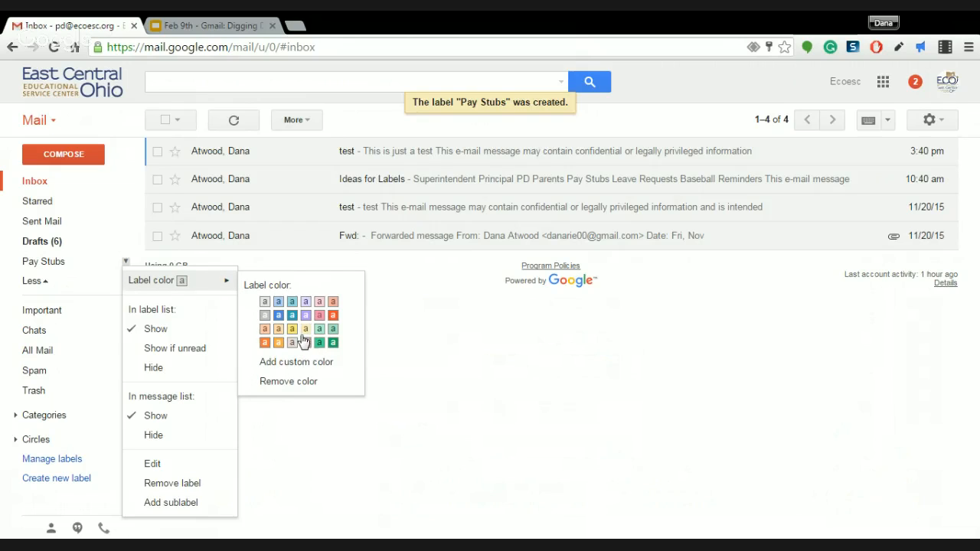
click(284, 369)
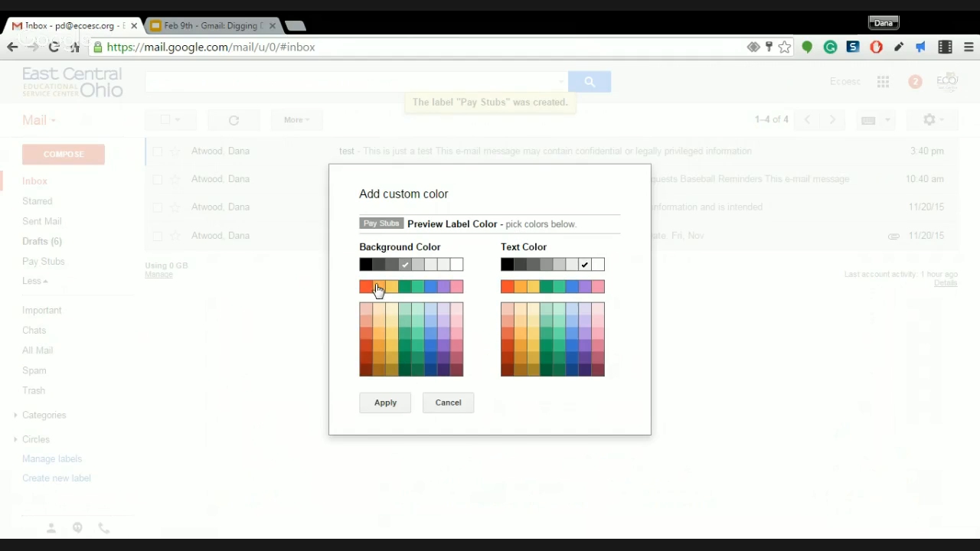
click(367, 359)
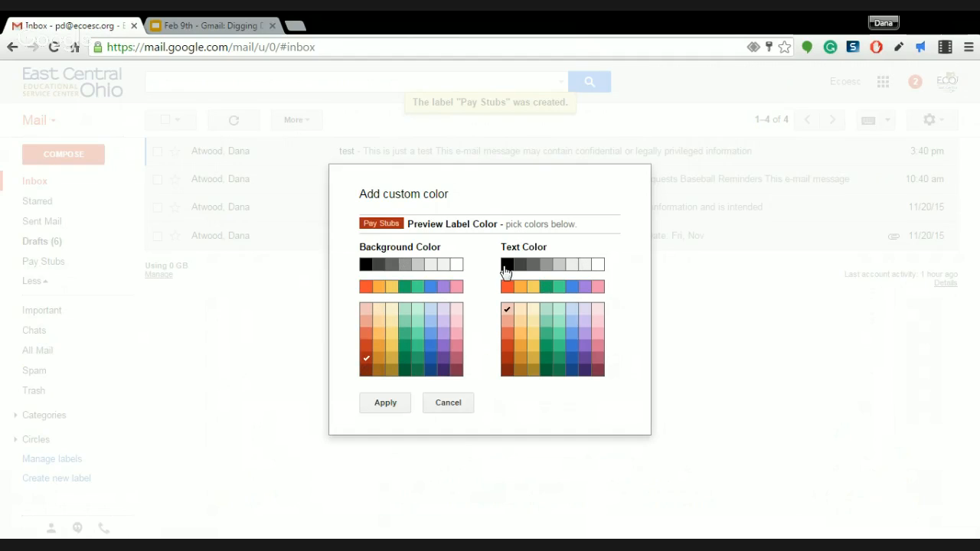
click(506, 267)
click(391, 407)
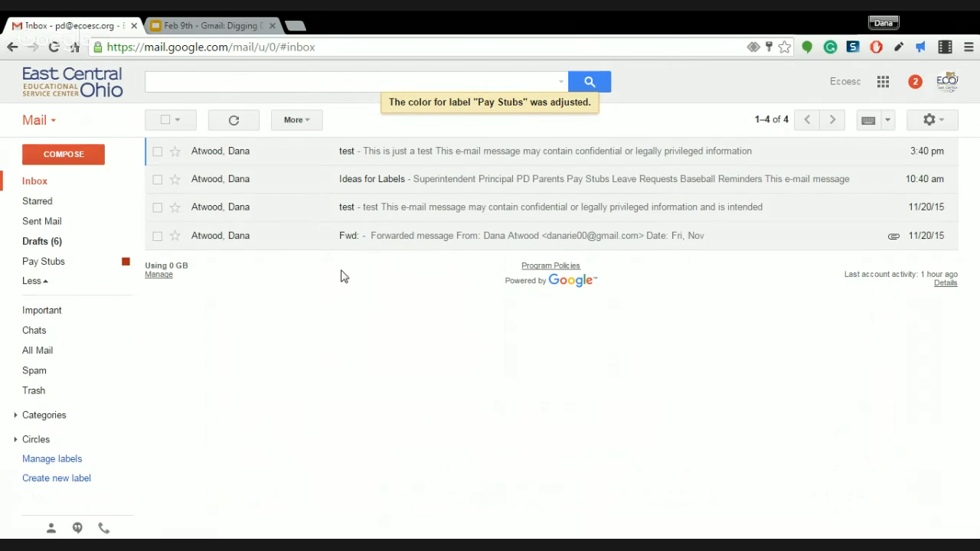
Tag the 'test' message with the Pay Stubs label, then return to the inbox
click(381, 157)
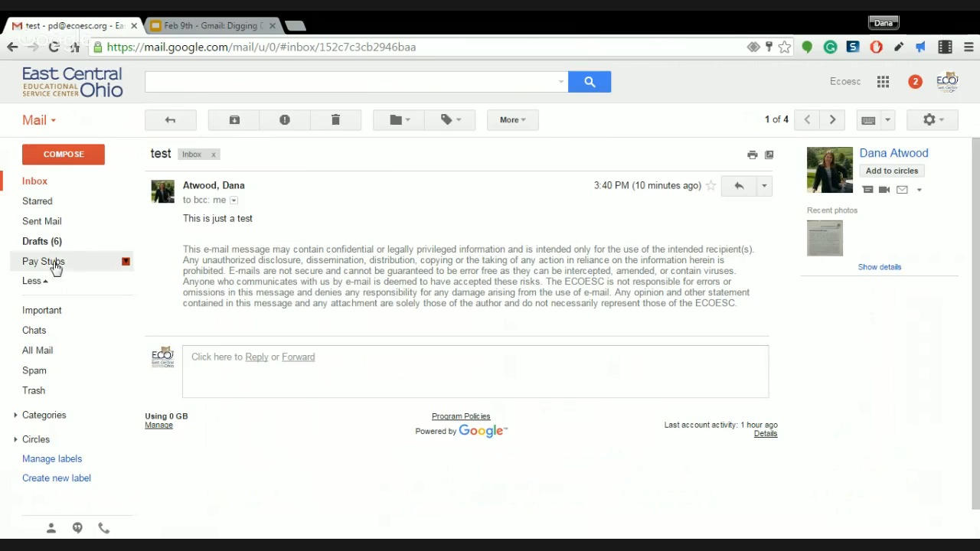
click(460, 122)
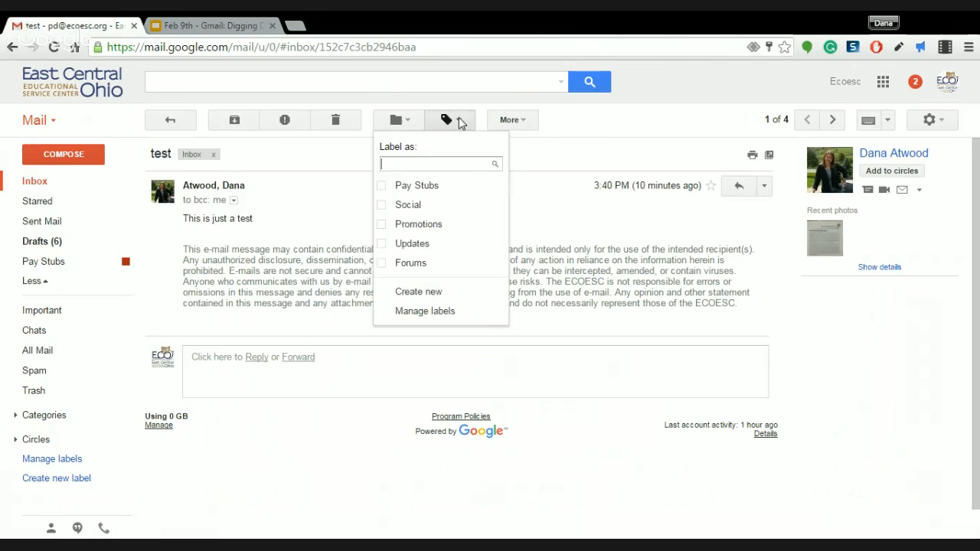
click(382, 187)
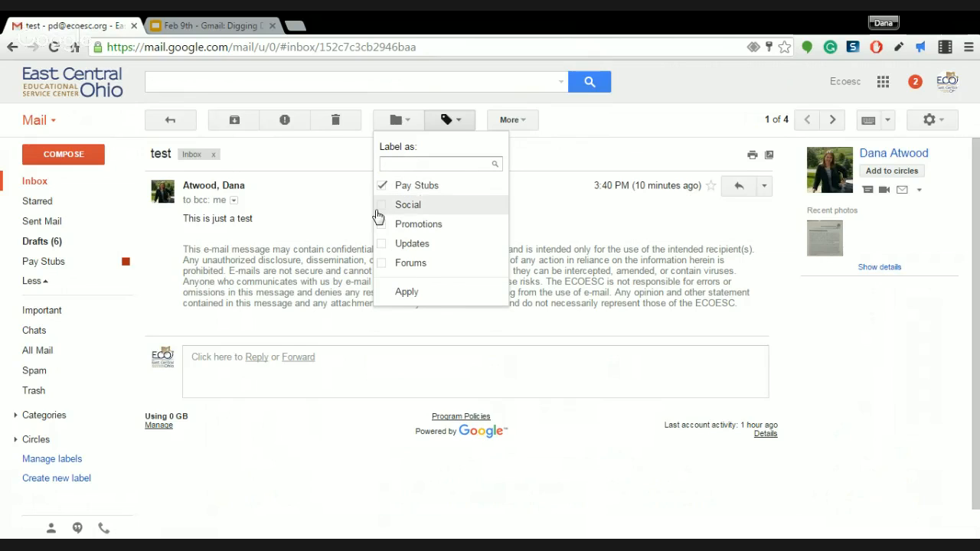
click(407, 294)
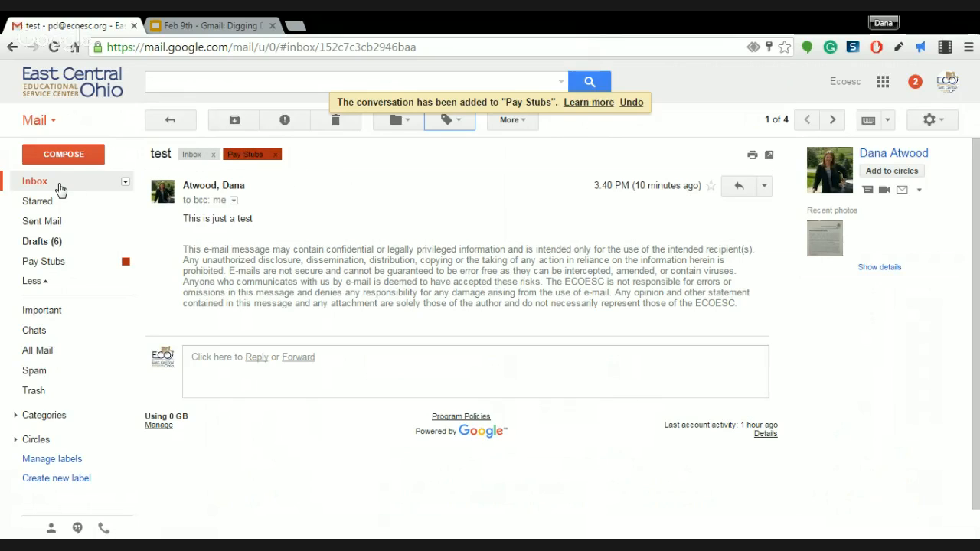
click(55, 189)
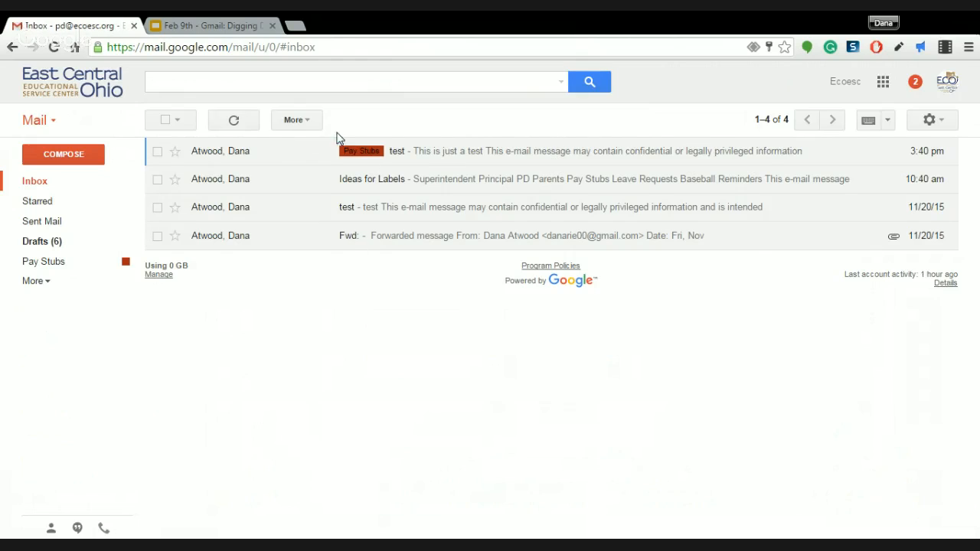
Archive the 'test' message out of the inbox and reopen it under Pay Stubs
click(399, 155)
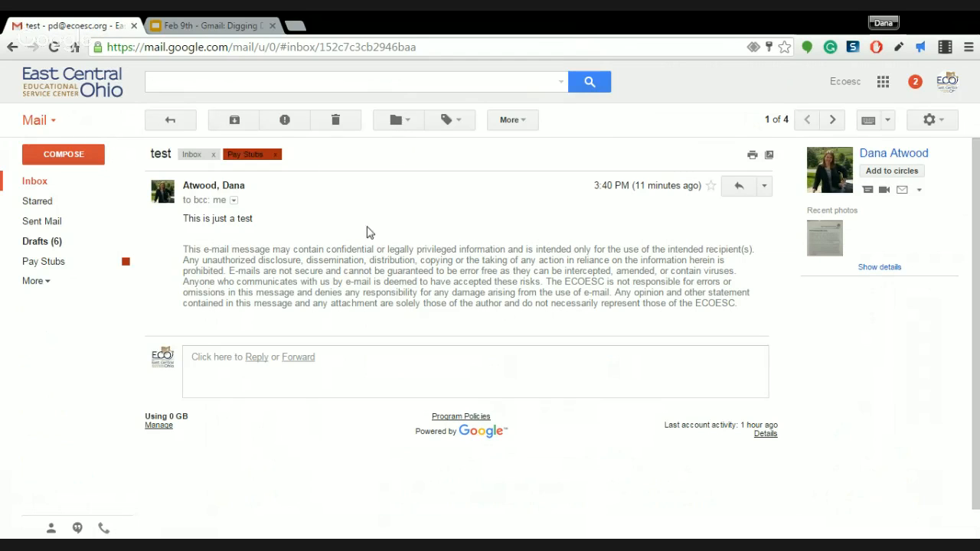
click(213, 154)
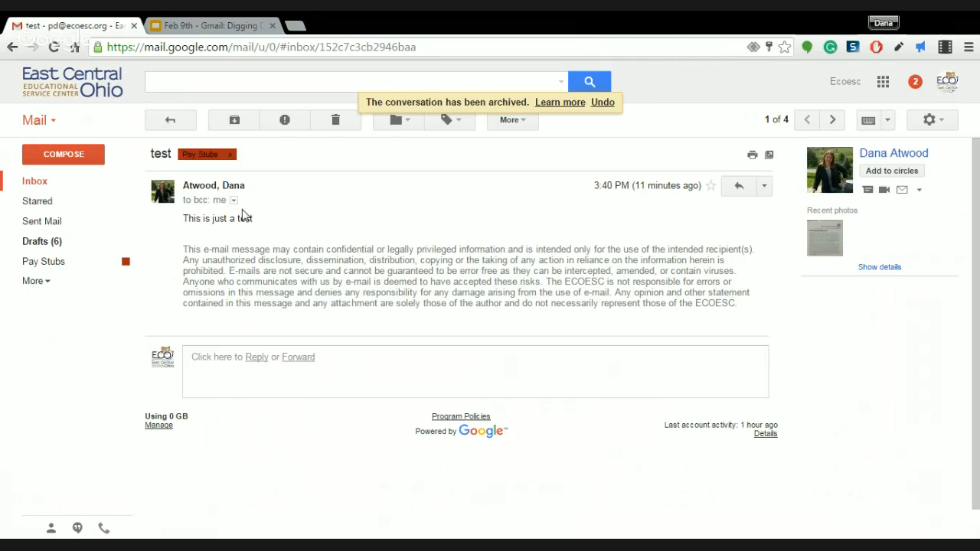
click(36, 188)
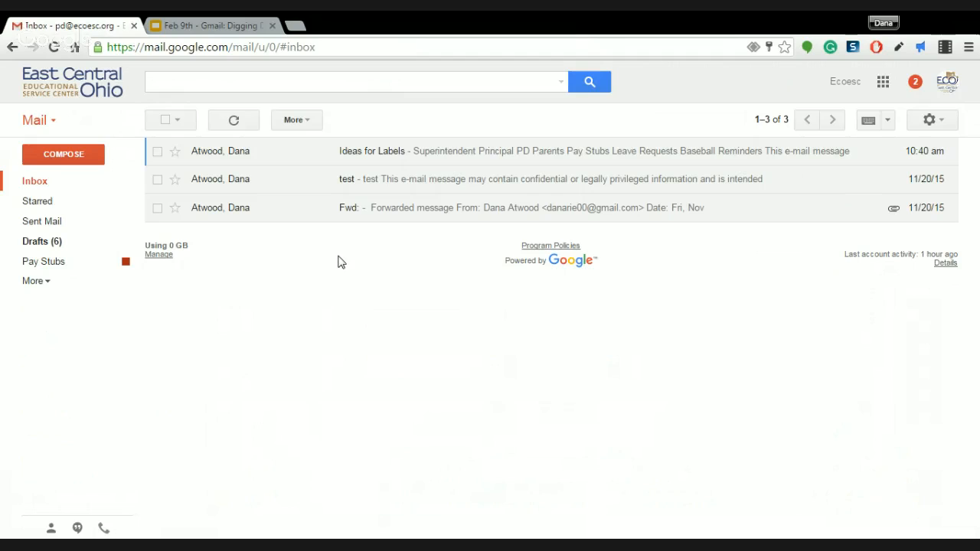
click(34, 267)
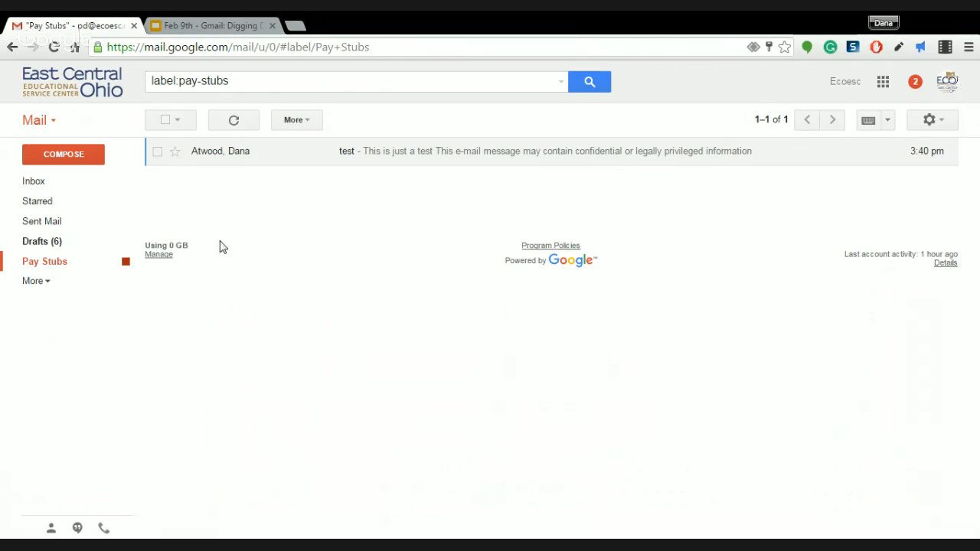
click(413, 155)
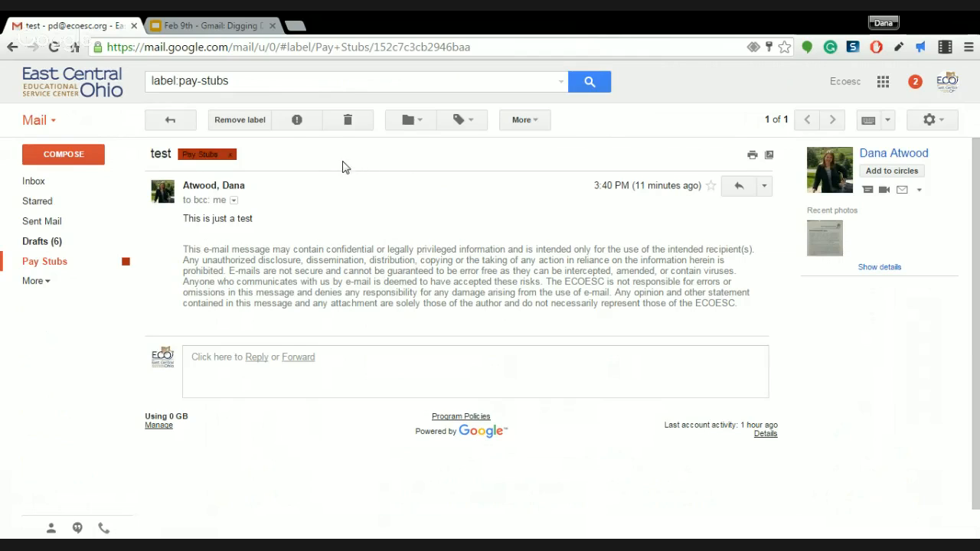
Reopen the 'test' conversation from the Pay Stubs label list
click(33, 183)
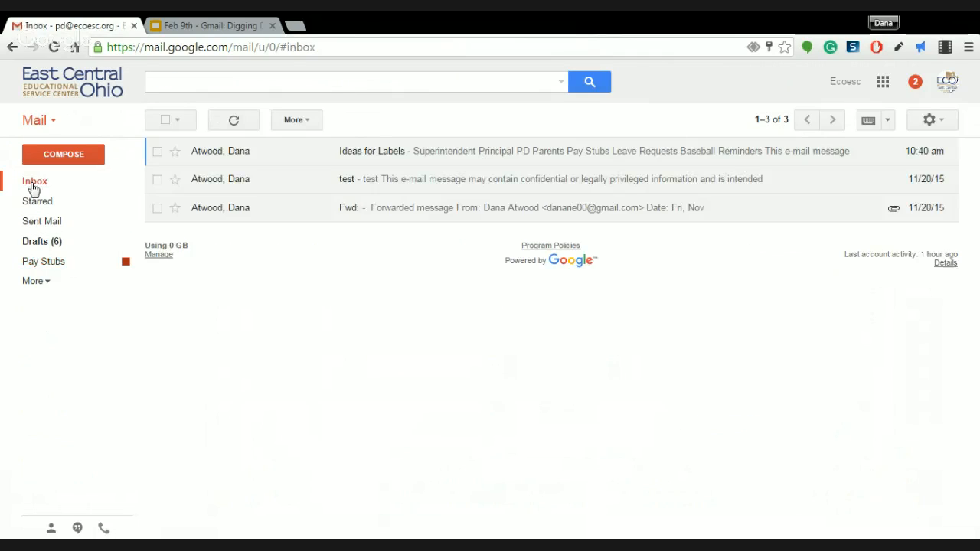
click(73, 261)
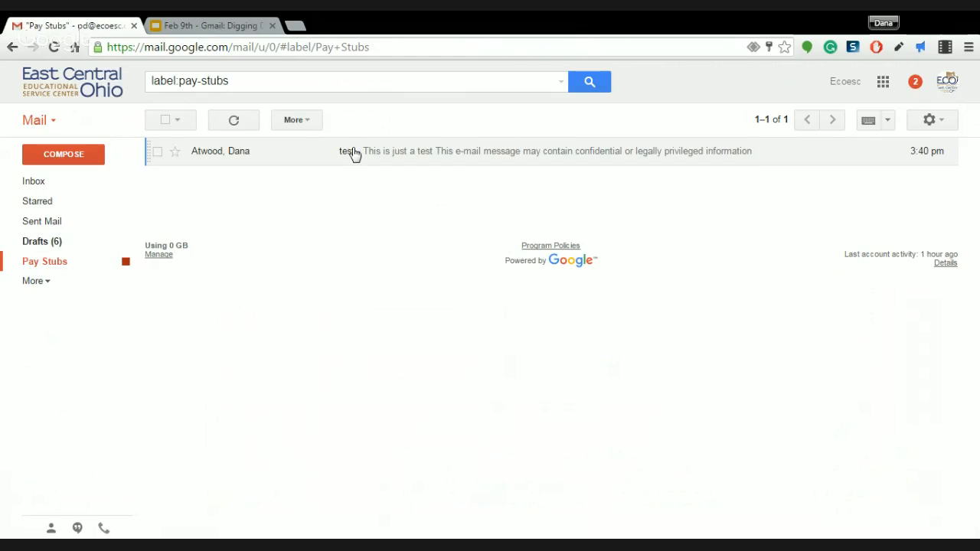
click(353, 152)
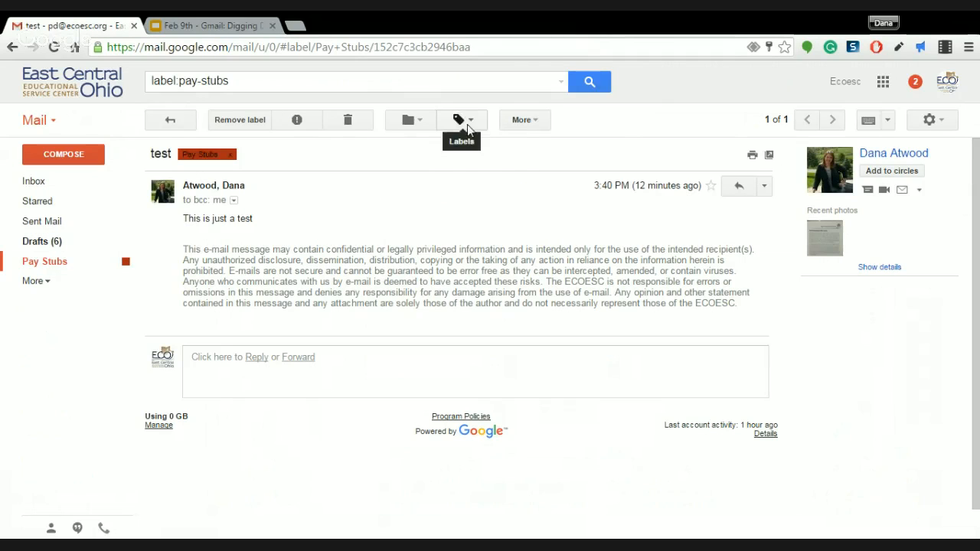
Search the label choices for 'inbox', clear the search, and go back to Pay Stubs
click(463, 120)
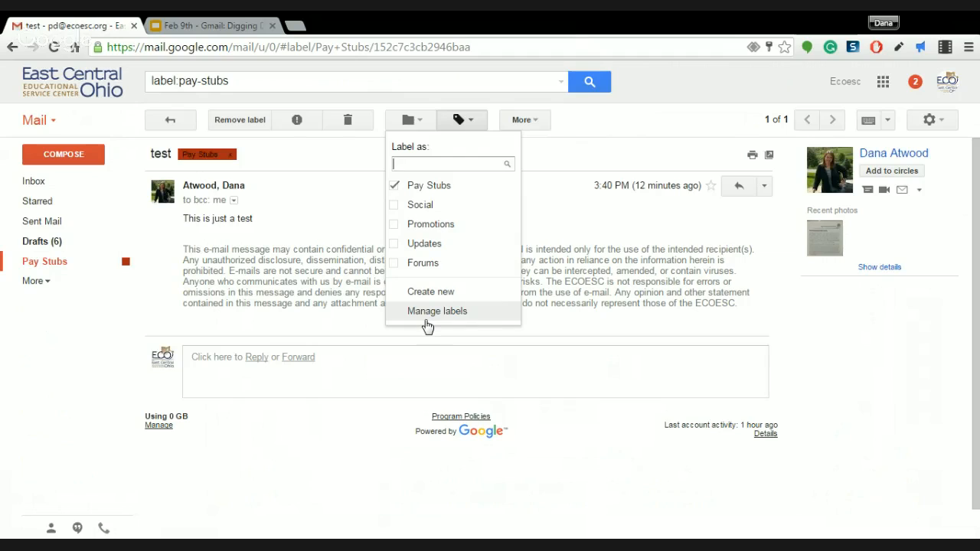
text(inbox)
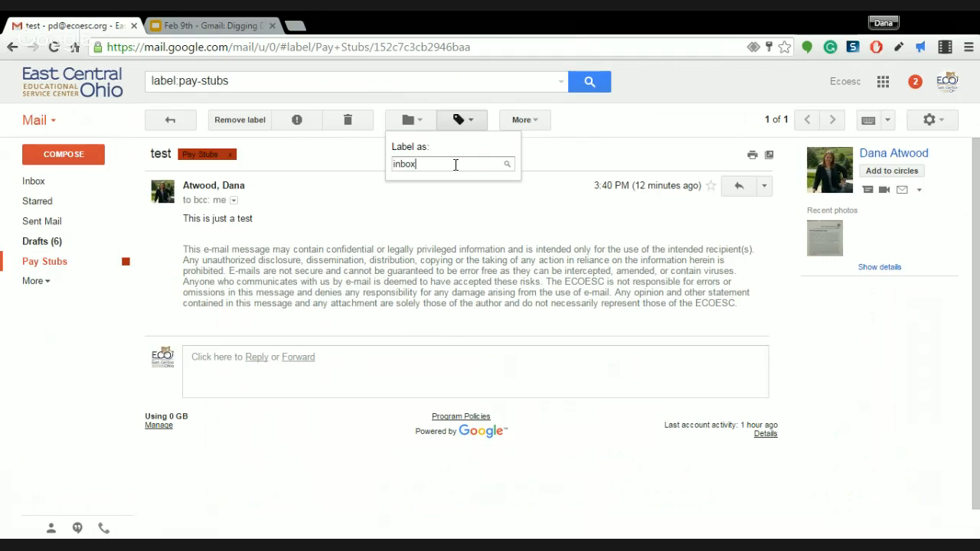
drag(456, 165, 377, 169)
key(BackSpace)
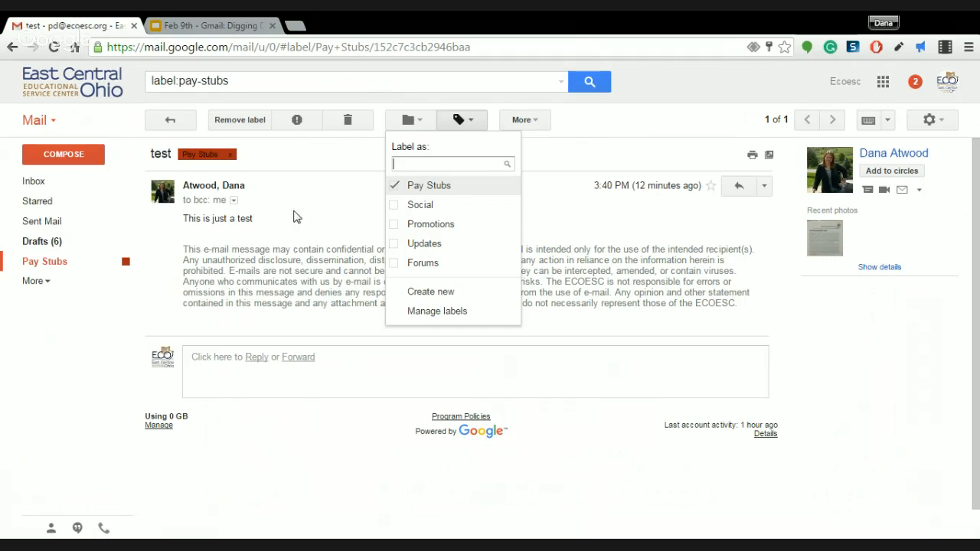
click(13, 46)
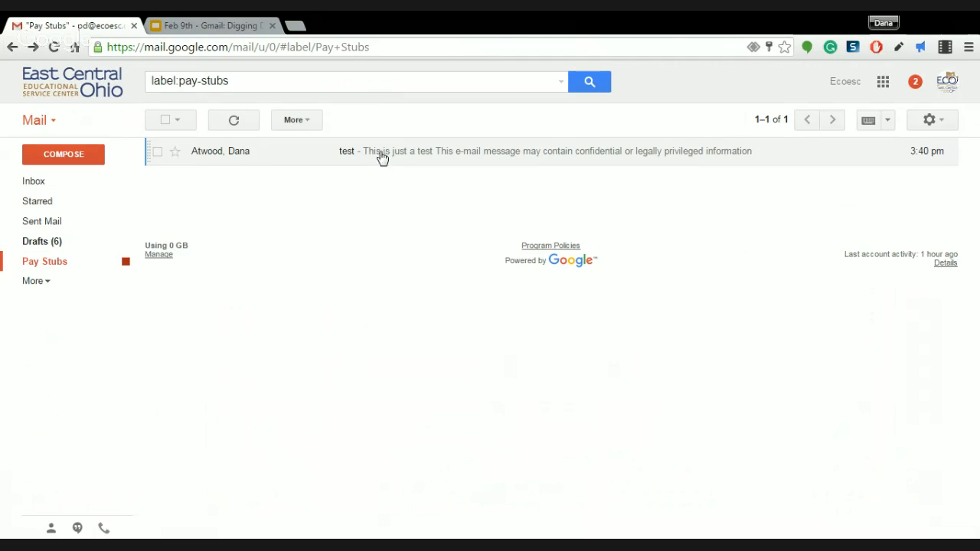
Move the selected 'test' conversation from Pay Stubs into the Inbox
click(157, 153)
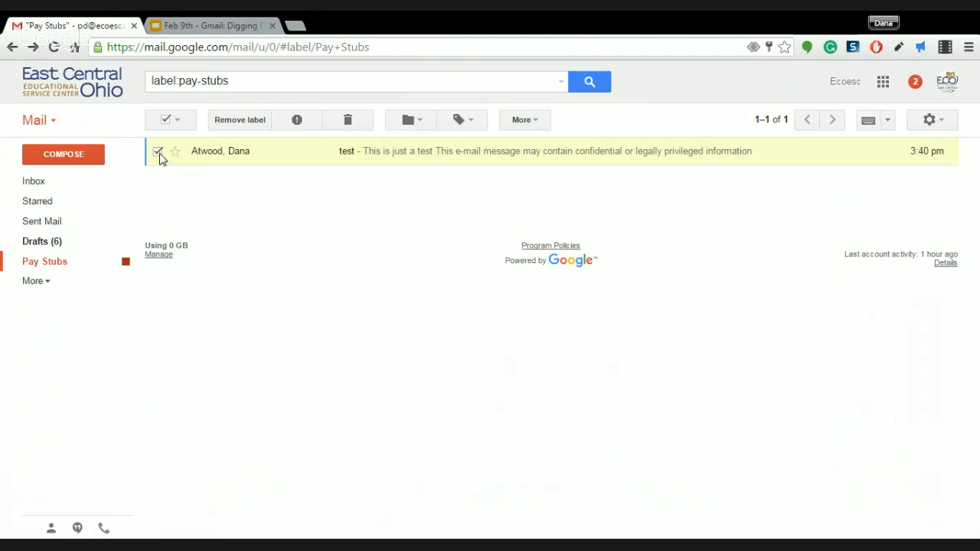
click(524, 122)
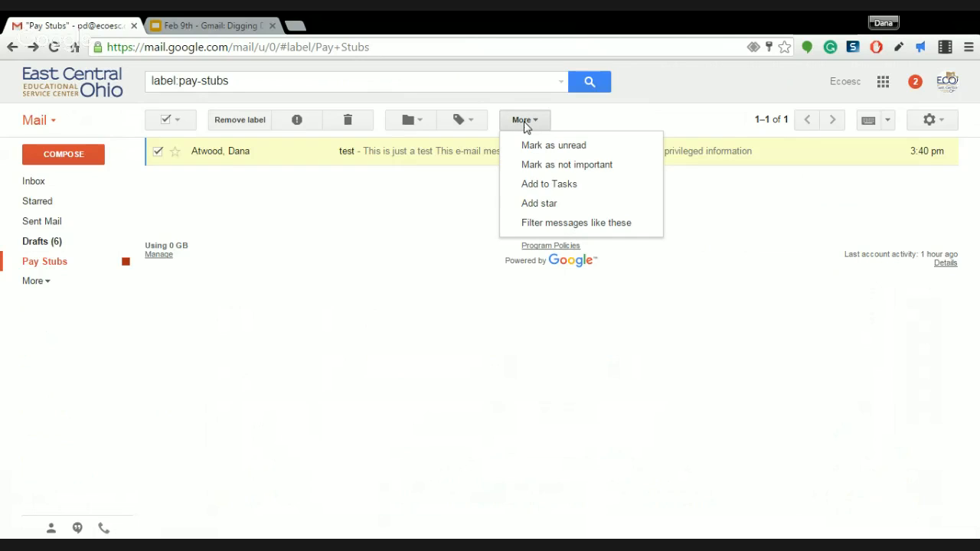
click(478, 125)
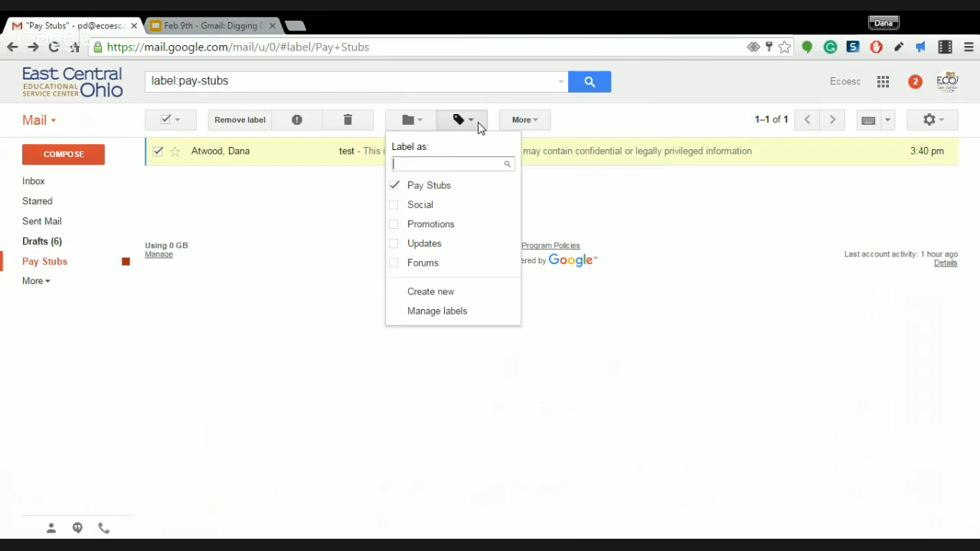
click(411, 125)
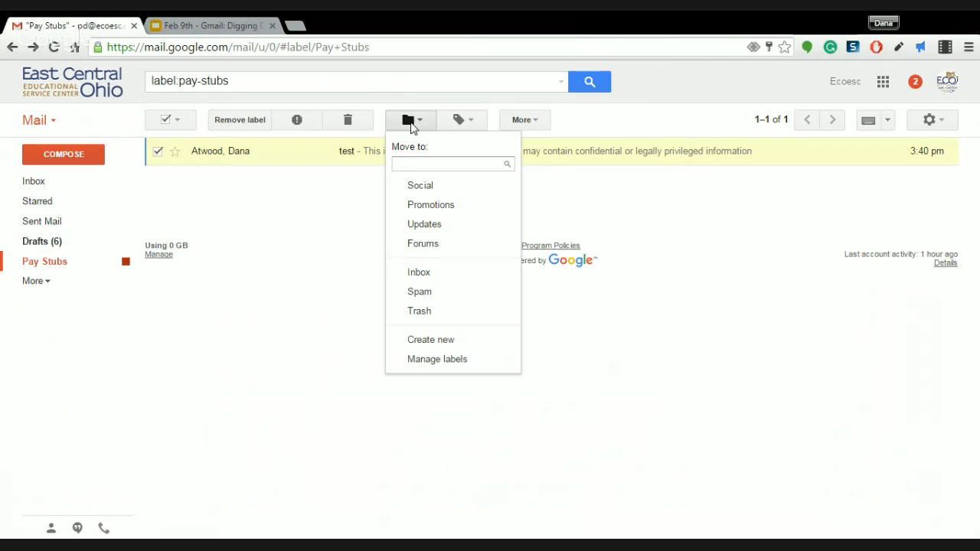
click(433, 271)
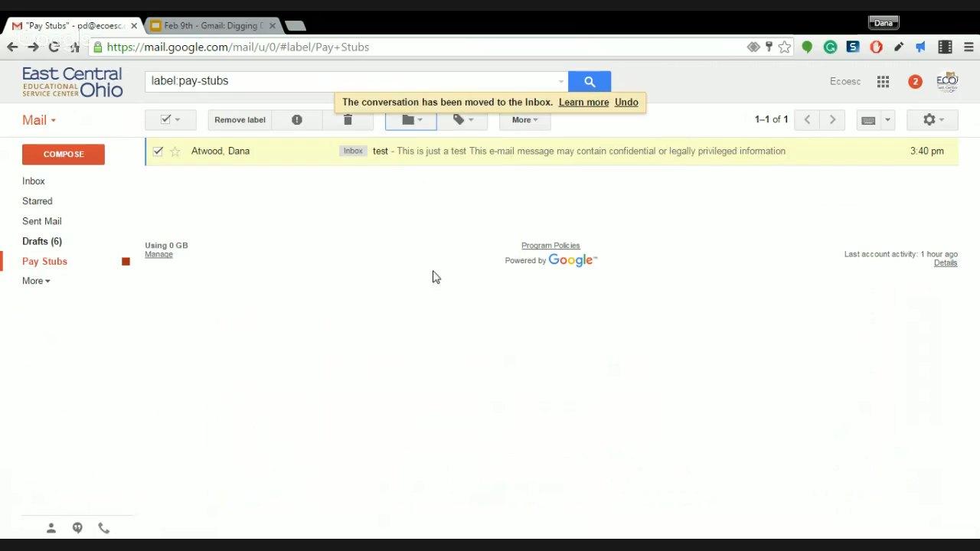
click(23, 185)
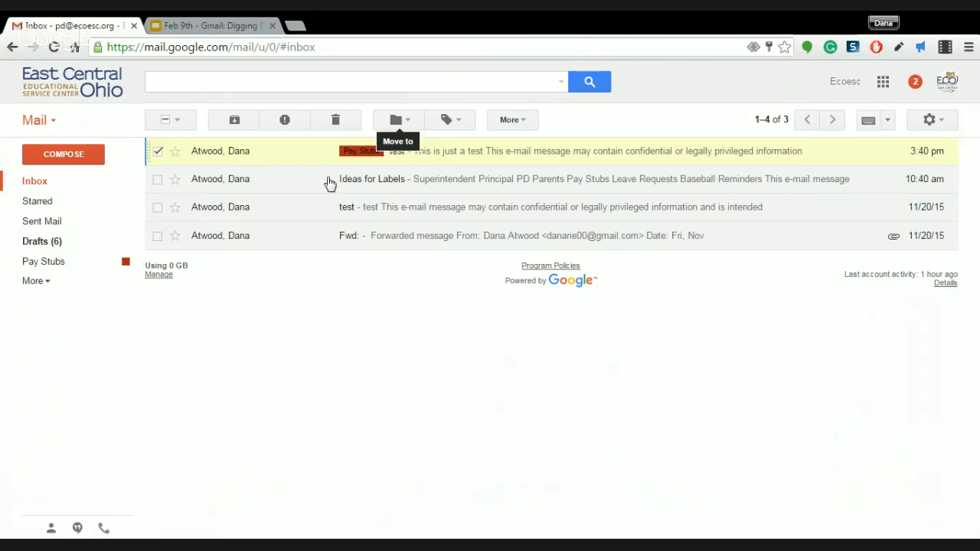
Archive the 'test' conversation out of the Inbox again and view Pay Stubs
click(157, 152)
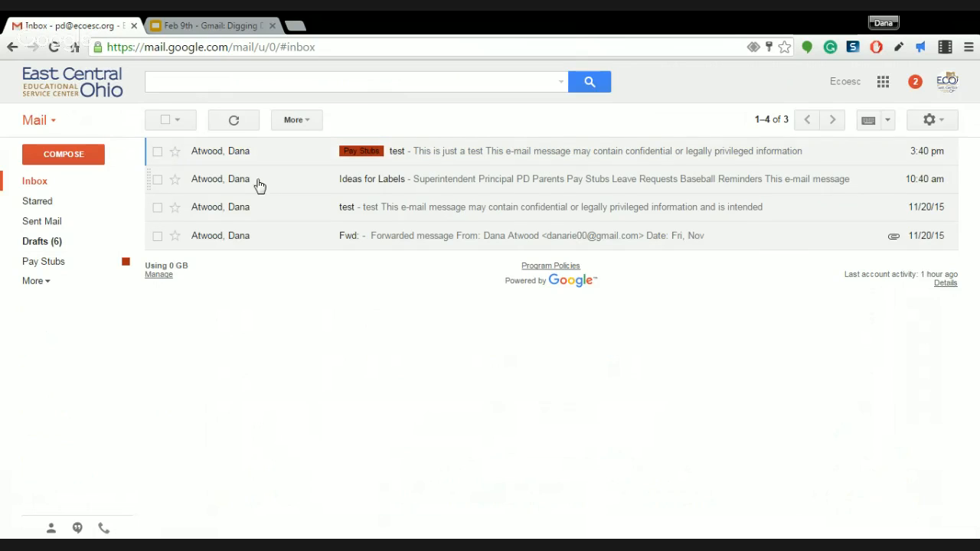
click(392, 157)
click(217, 156)
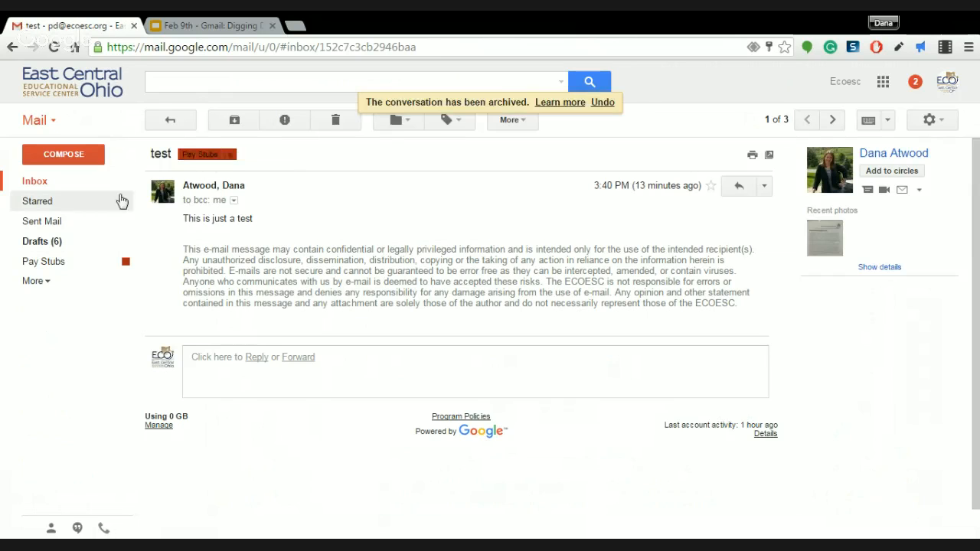
click(53, 262)
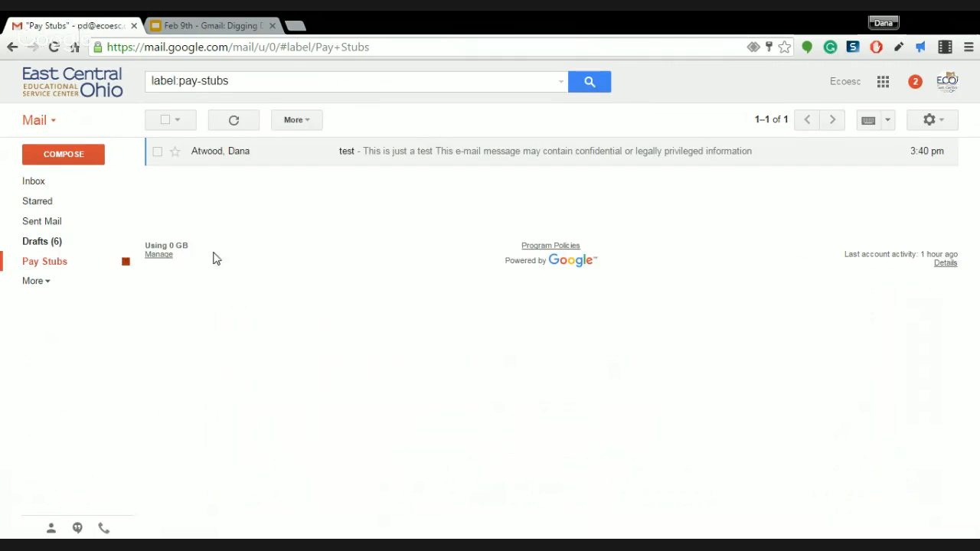
Move the 'test' message back into the Inbox and open it
click(157, 155)
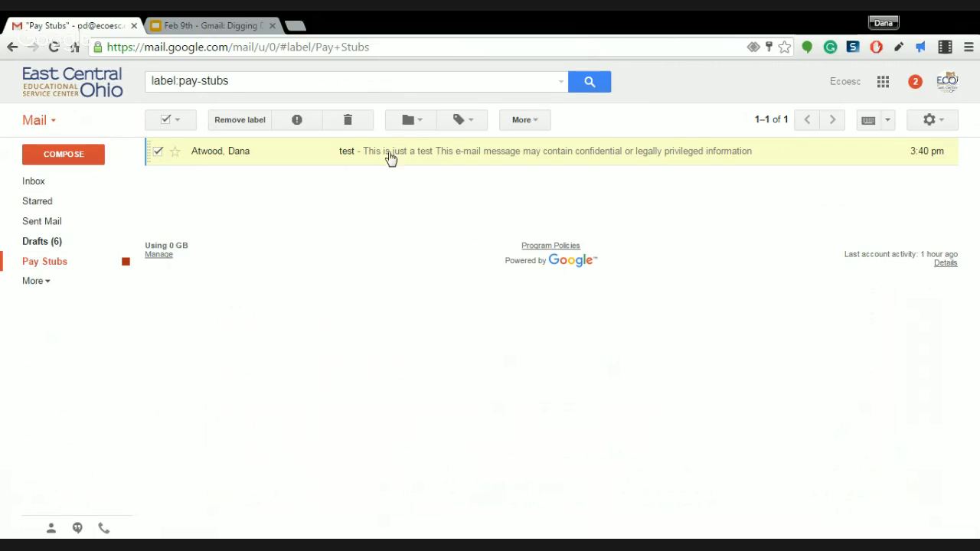
click(410, 120)
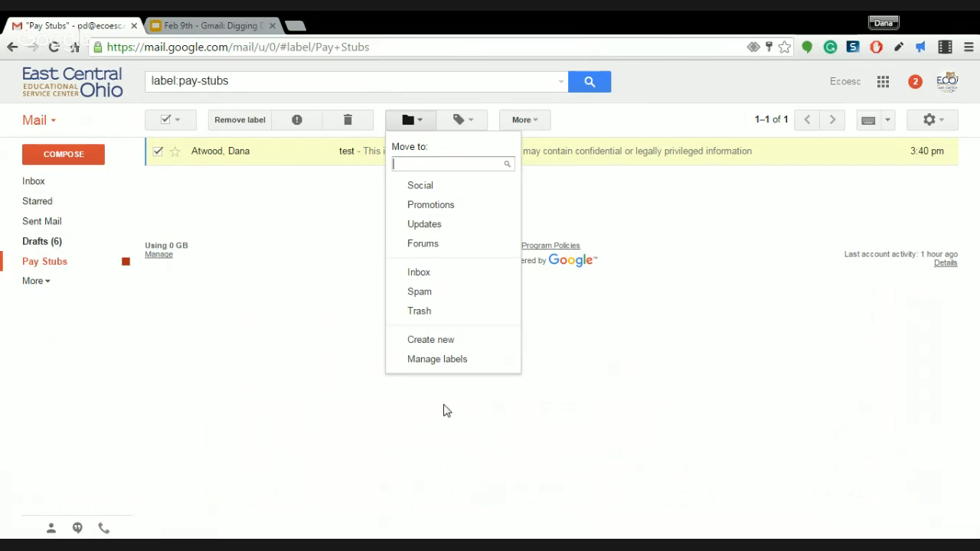
click(421, 274)
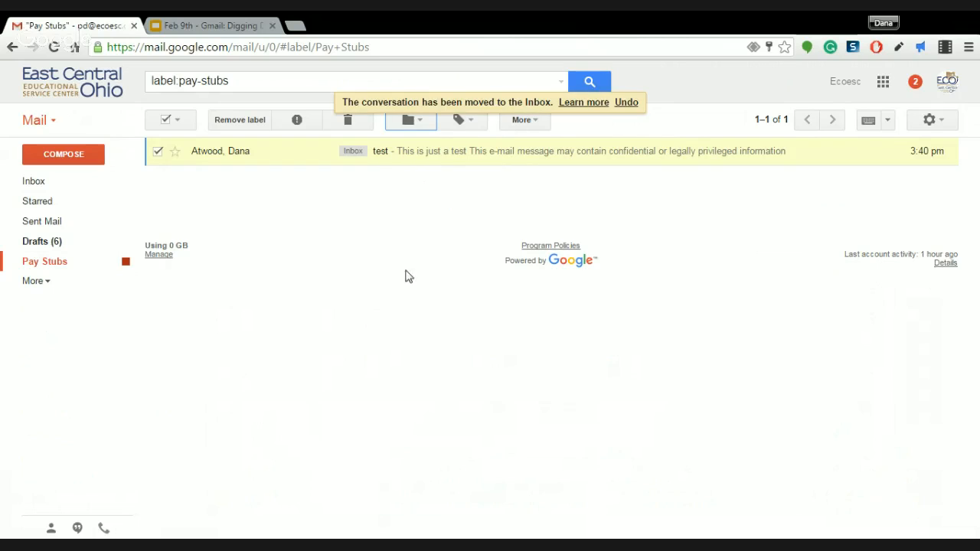
click(407, 161)
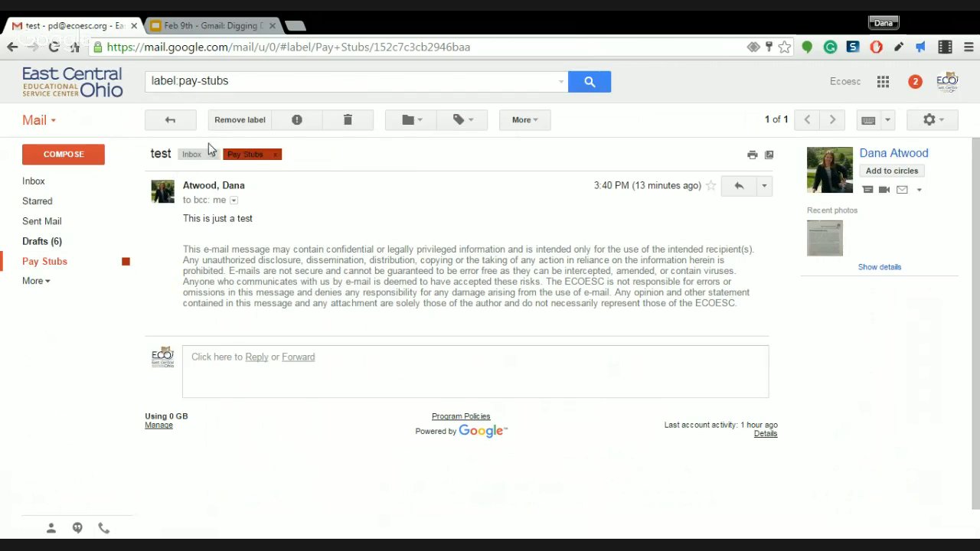
Archive the 'test' conversation from the Inbox and confirm it still sits under Pay Stubs
click(42, 181)
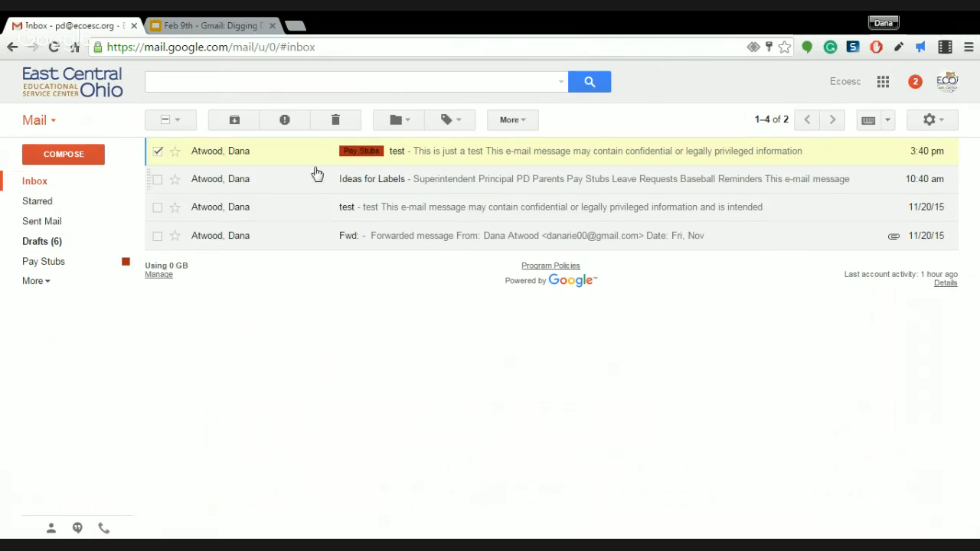
click(158, 152)
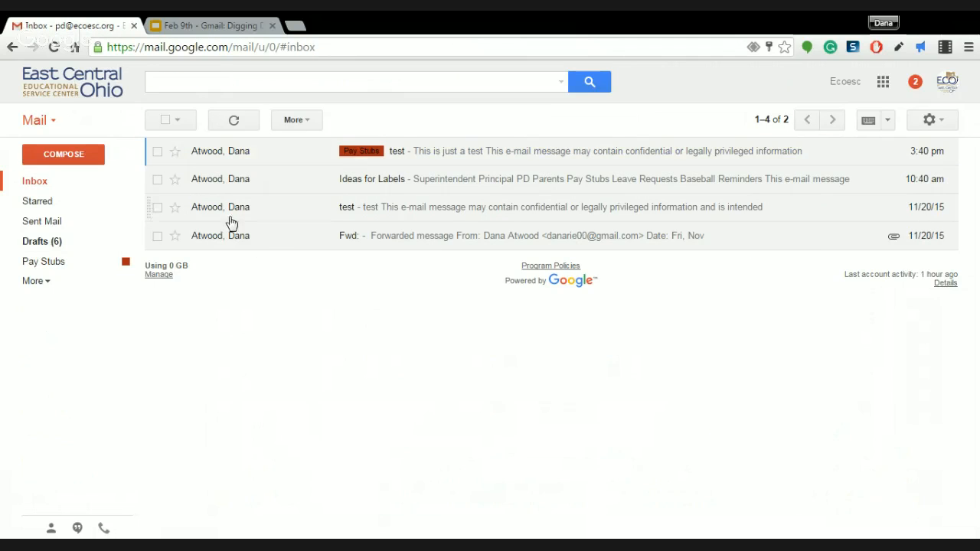
click(355, 157)
click(215, 154)
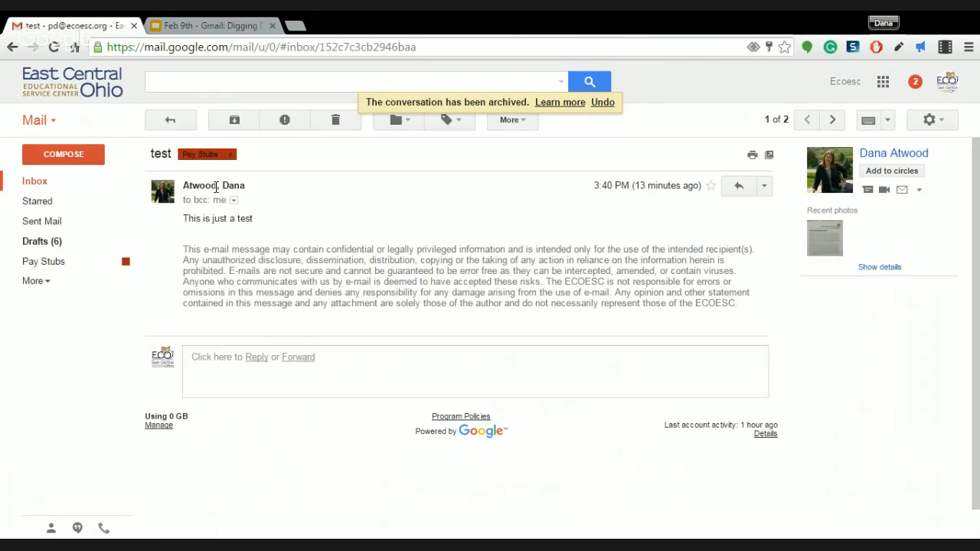
mouse_move(216, 186)
click(46, 184)
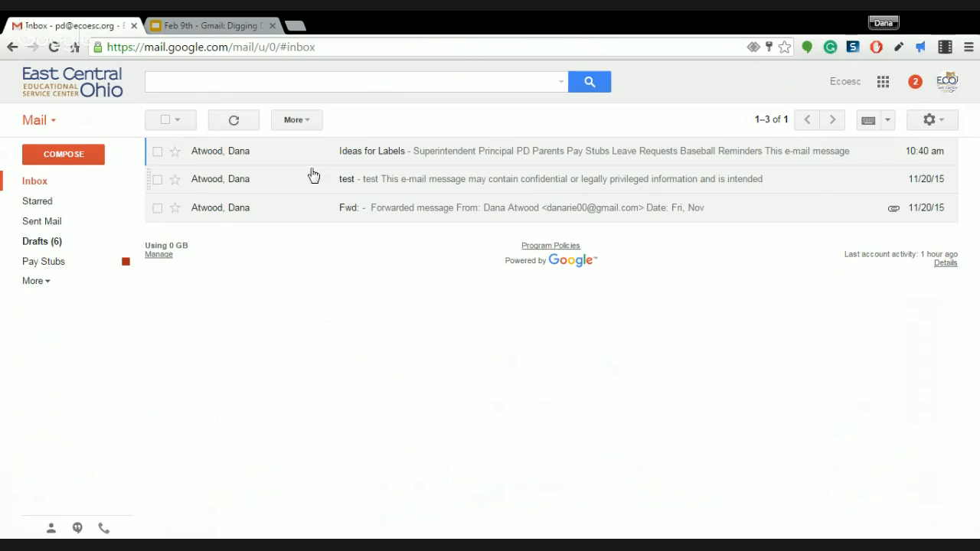
click(46, 264)
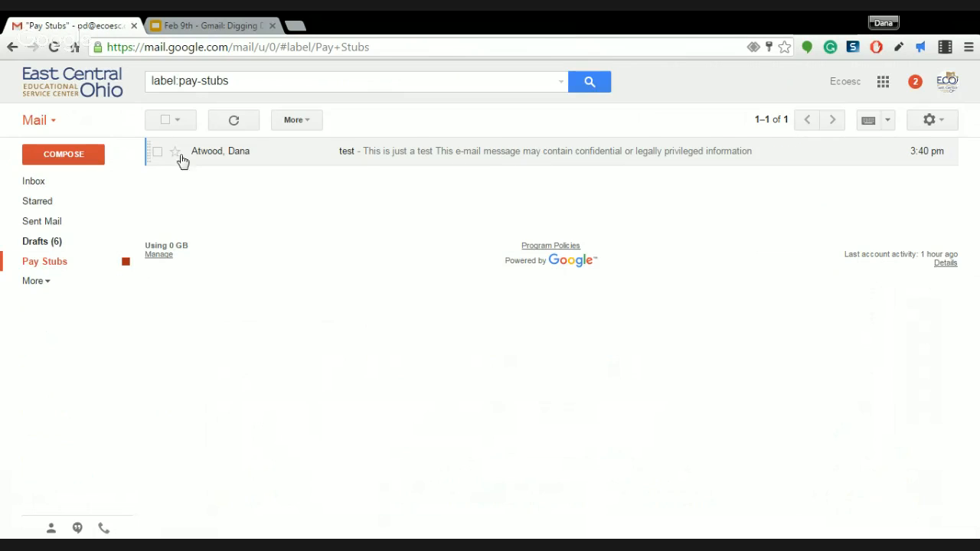
click(54, 187)
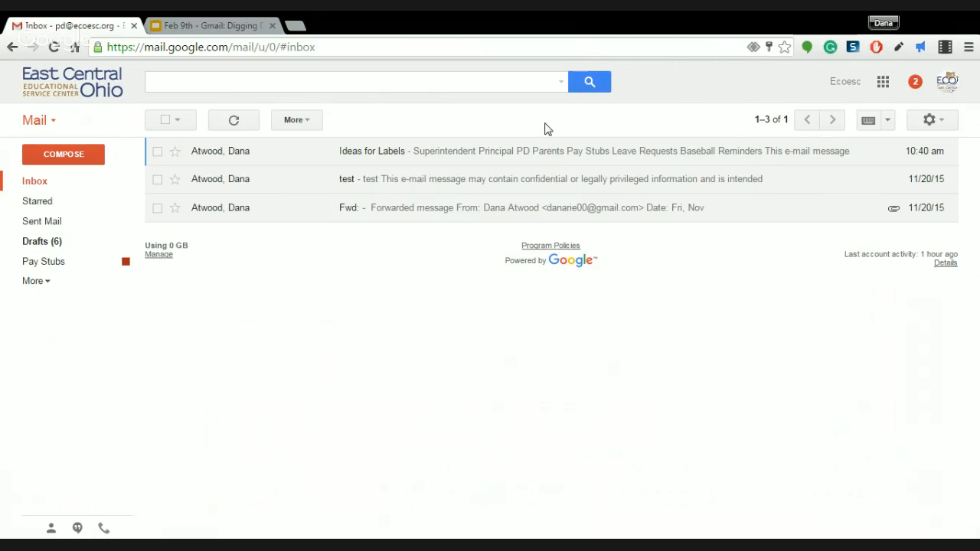
Open Gmail settings on the Labels tab
click(941, 122)
click(834, 271)
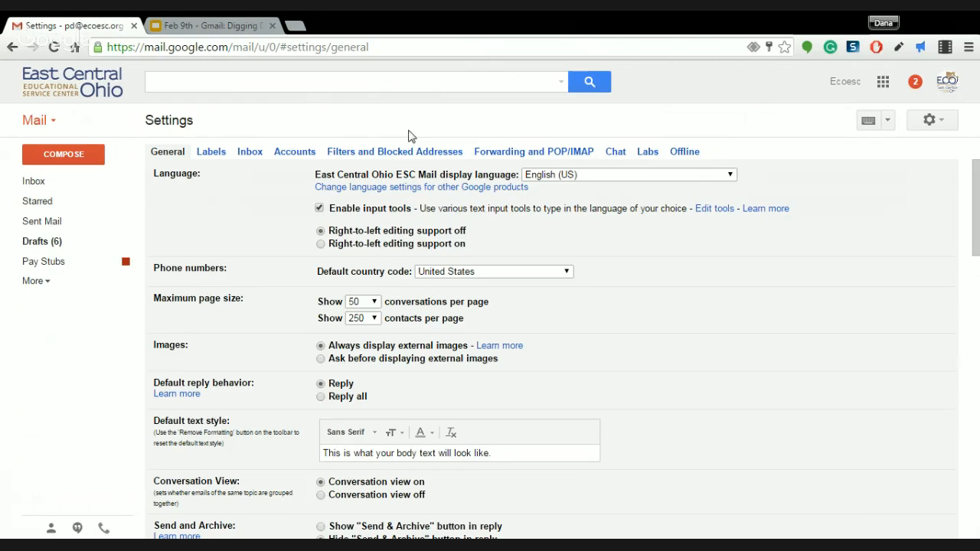
click(32, 282)
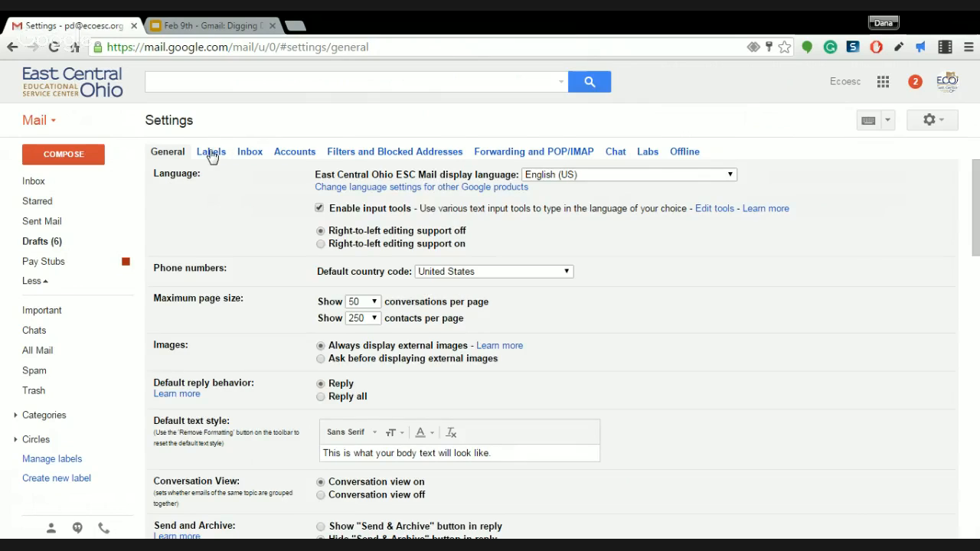
click(211, 154)
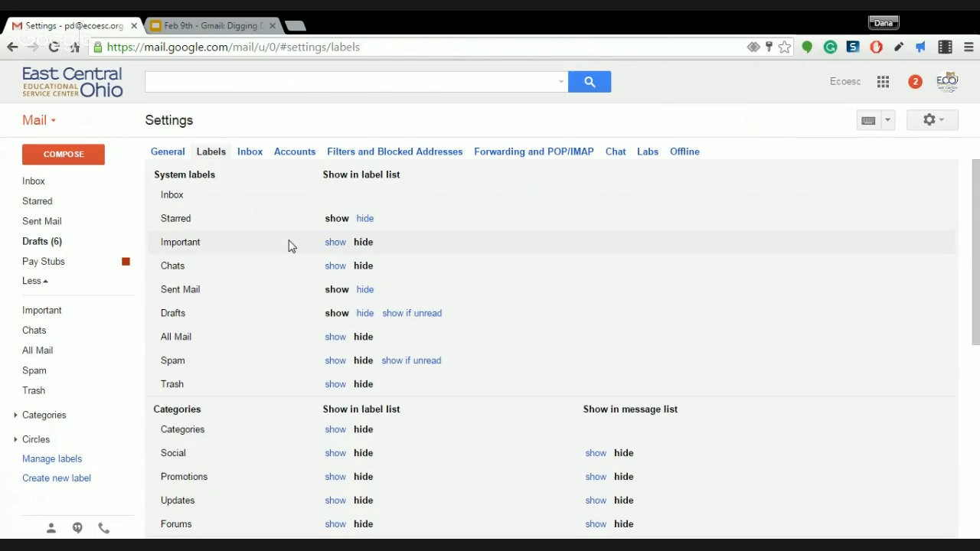
scroll(288, 245, down, 5)
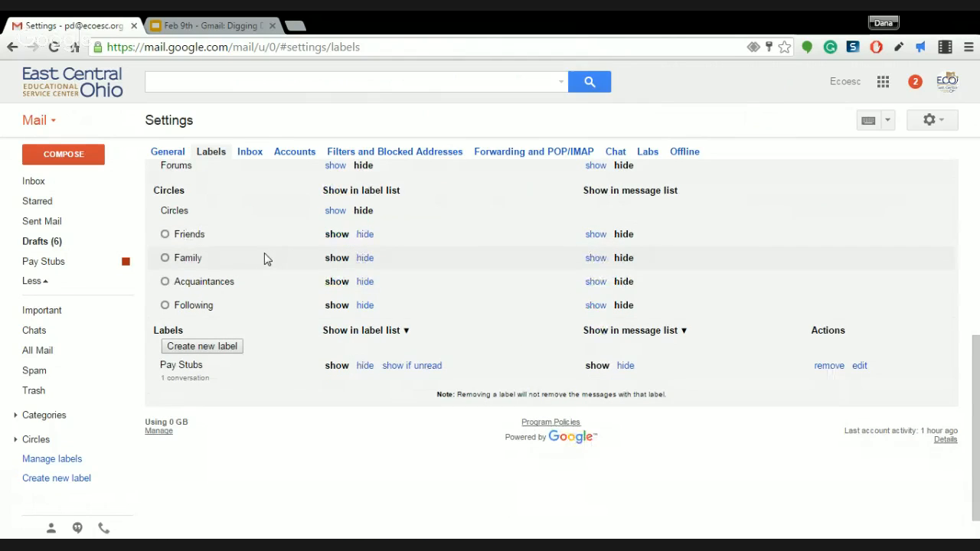
scroll(344, 306, up, 3)
scroll(343, 306, up, 1)
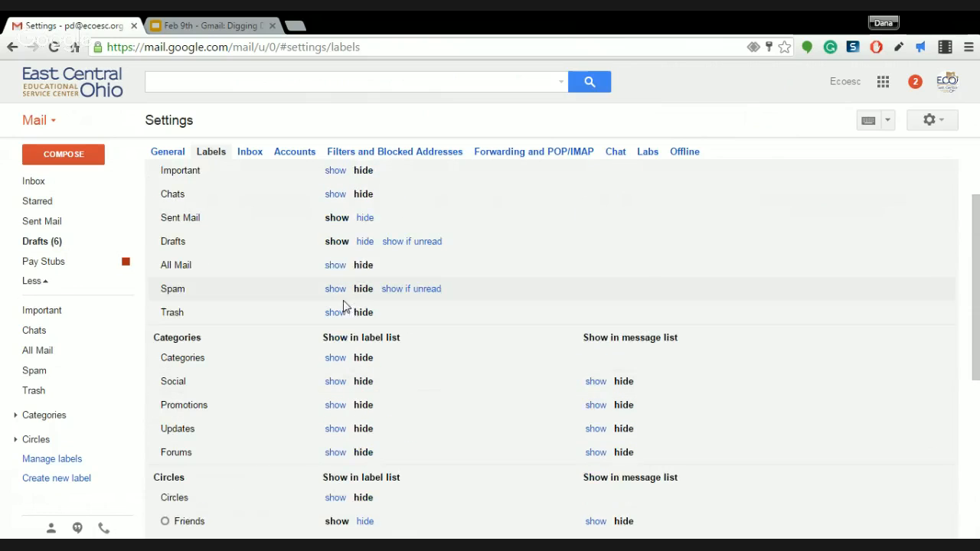
scroll(356, 365, down, 3)
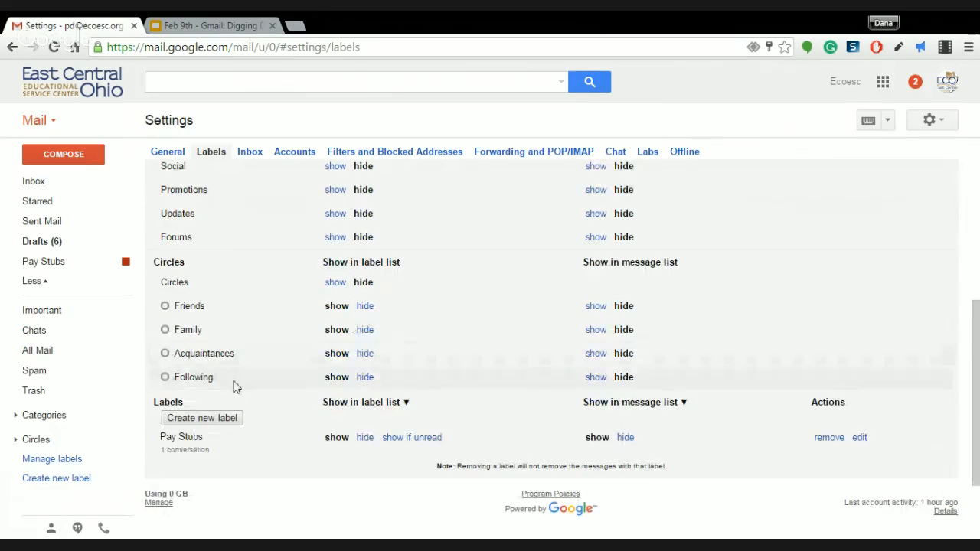
Create a new label named PD and return to the Inbox
click(232, 418)
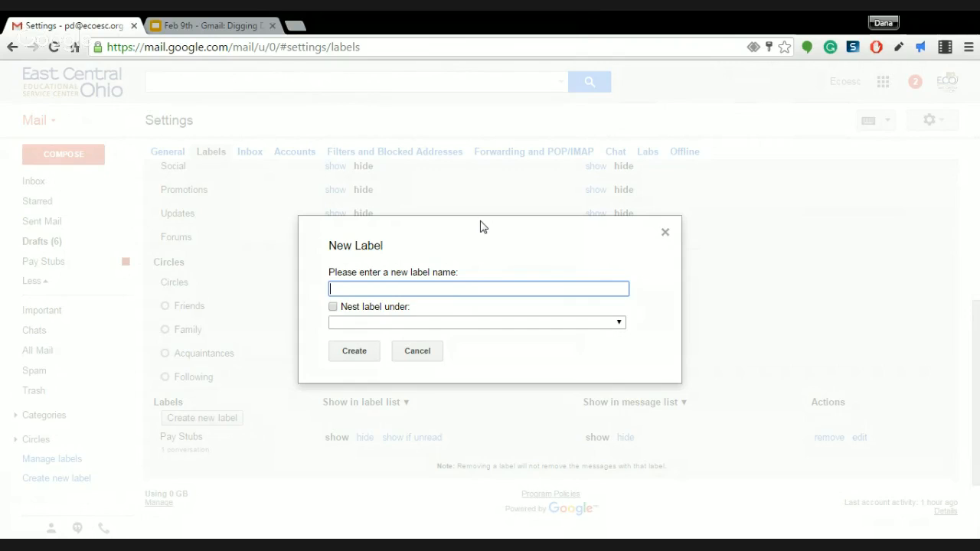
text(PD)
click(352, 354)
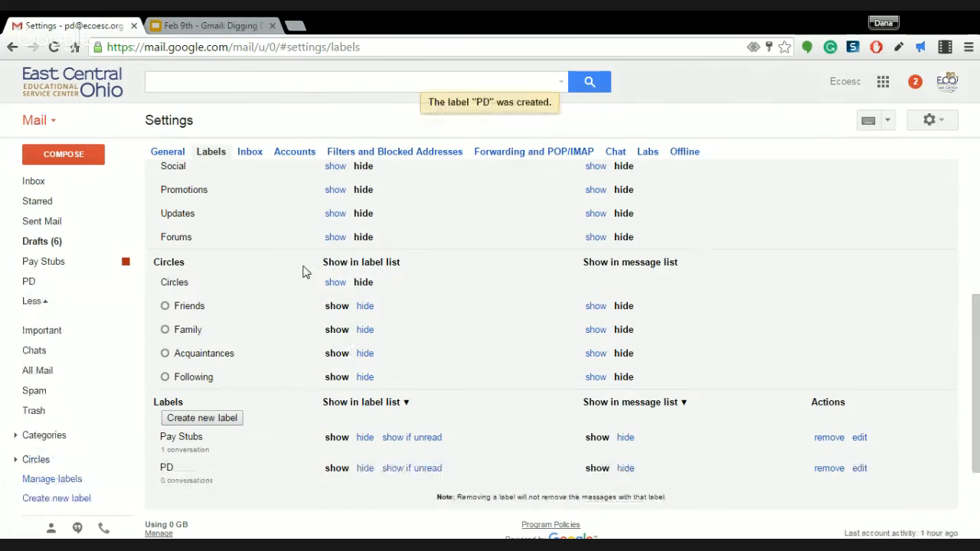
scroll(459, 306, down, 3)
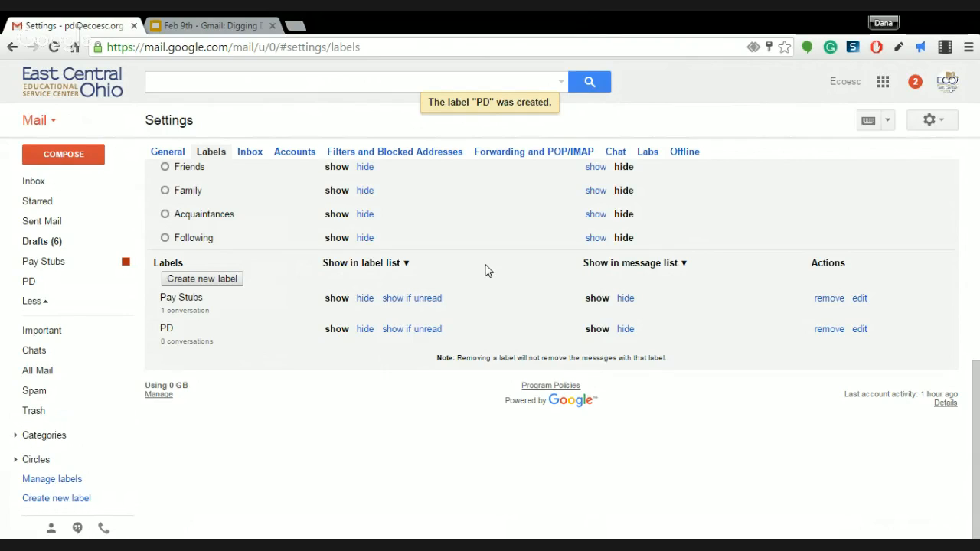
click(46, 181)
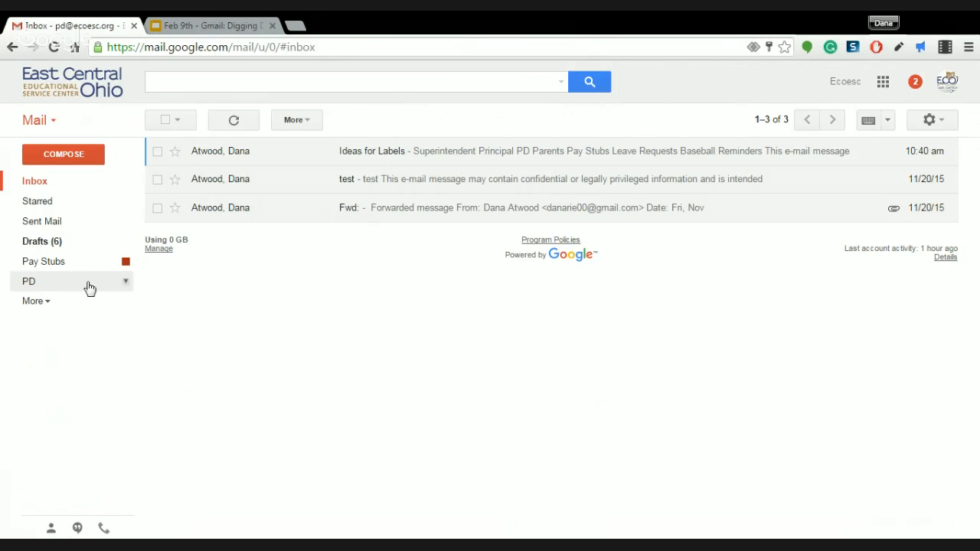
Give the PD label a teal colour
click(126, 281)
mouse_move(220, 306)
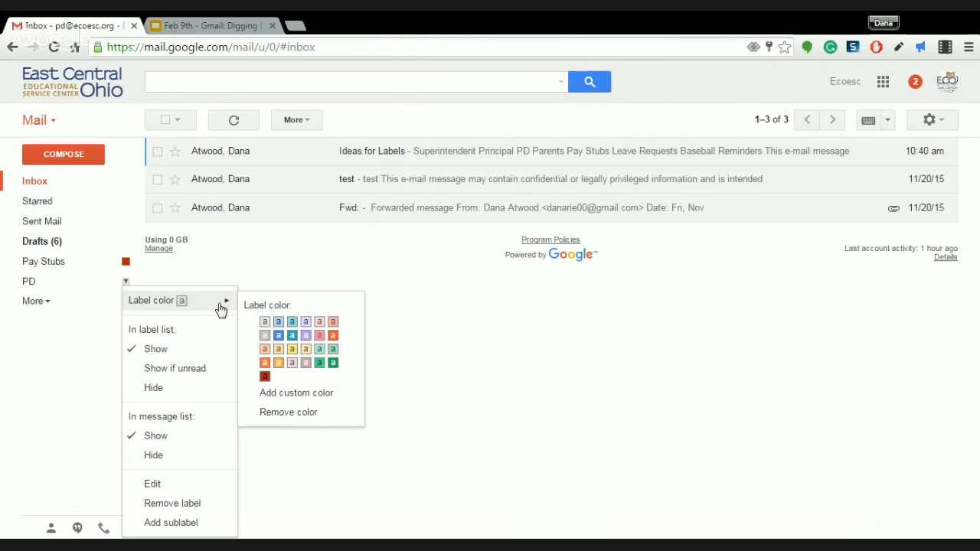
click(319, 363)
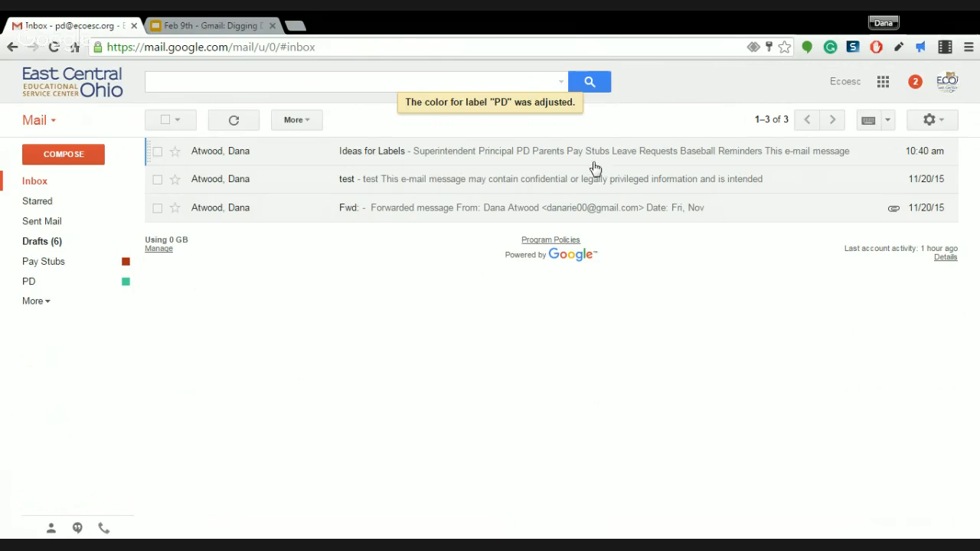
Create a new label named Reminders and colour it orange
click(39, 303)
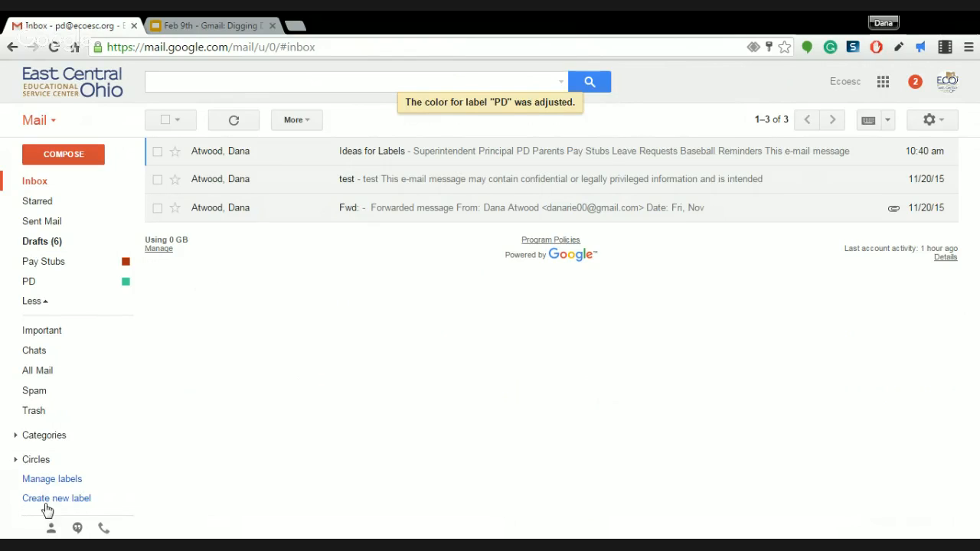
click(50, 501)
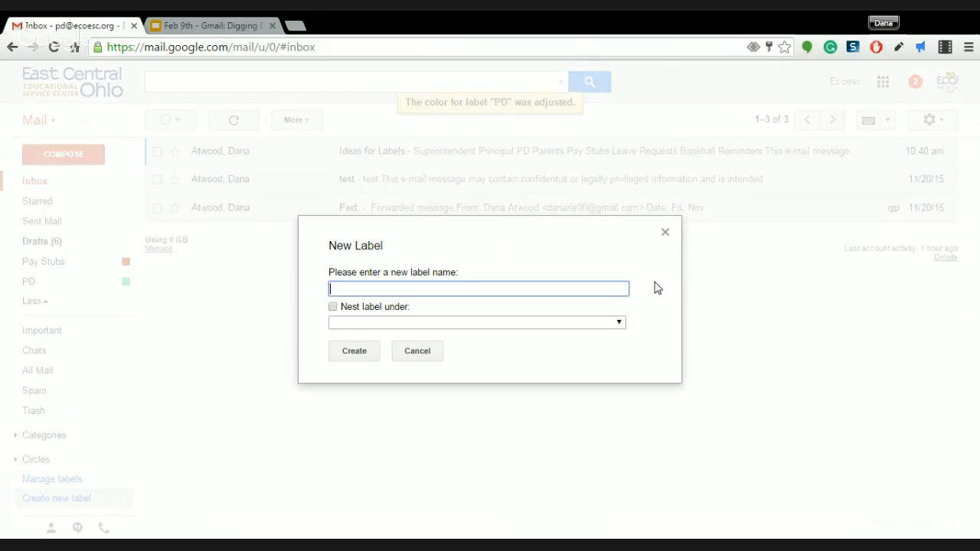
text(Reminders)
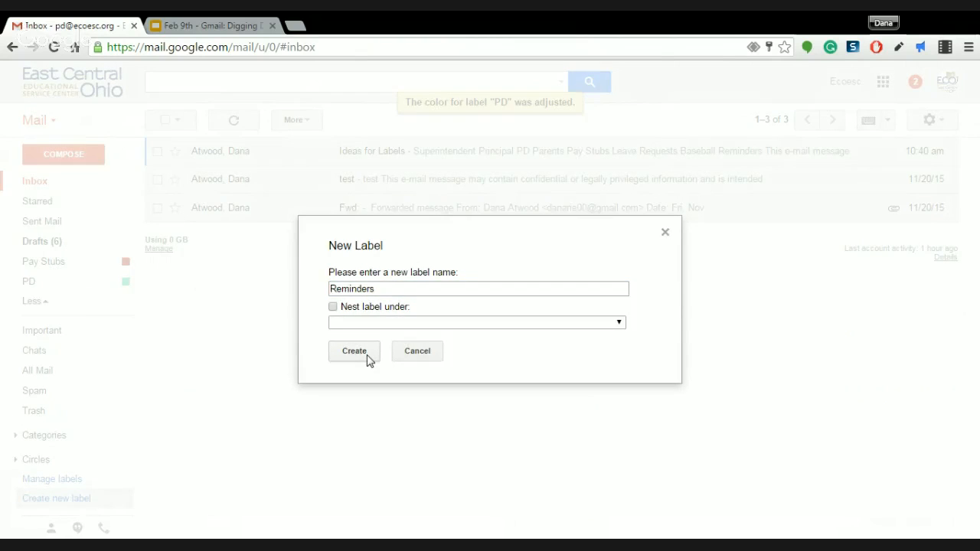
click(368, 355)
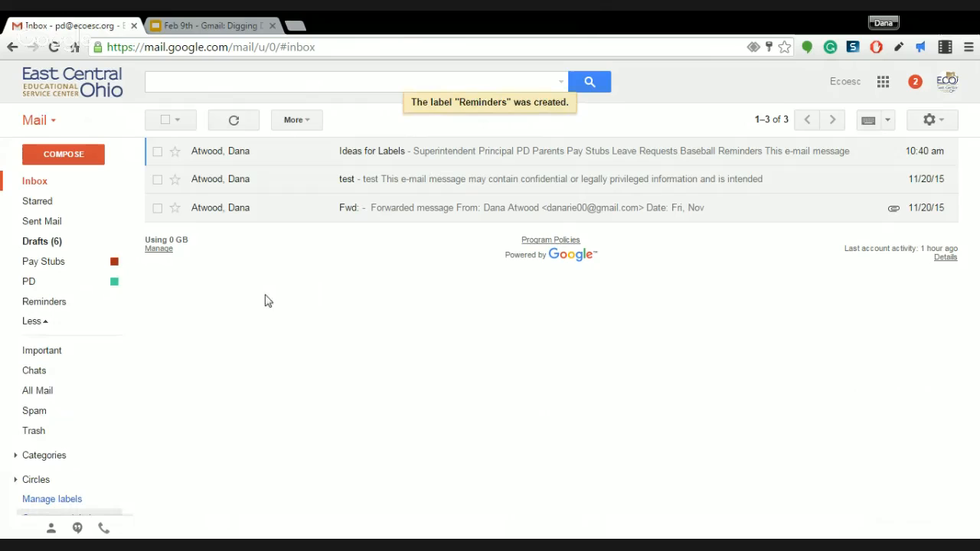
click(116, 303)
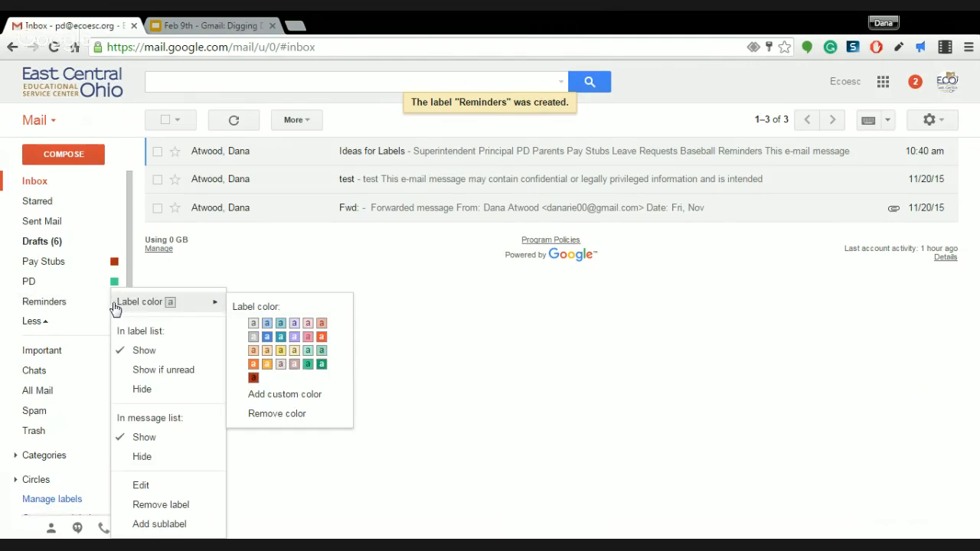
click(268, 364)
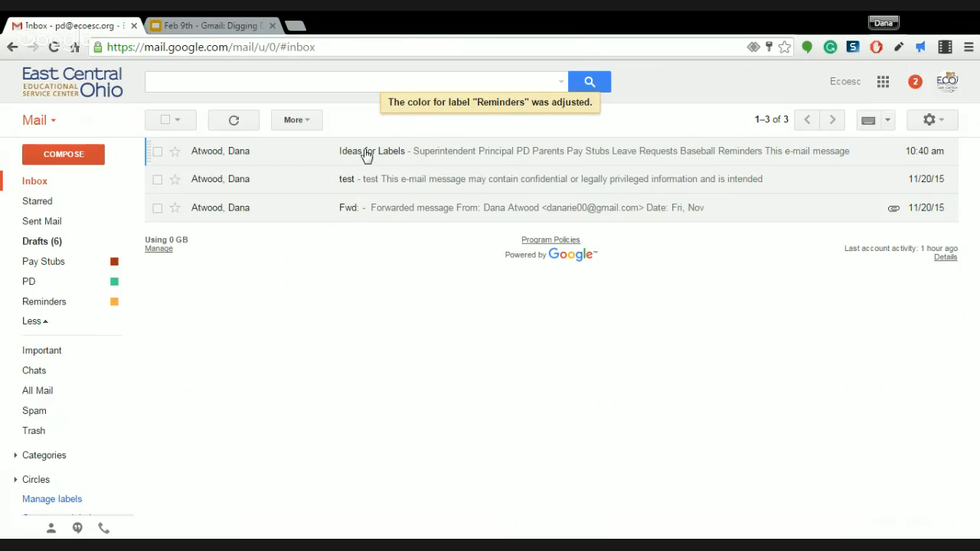
click(397, 184)
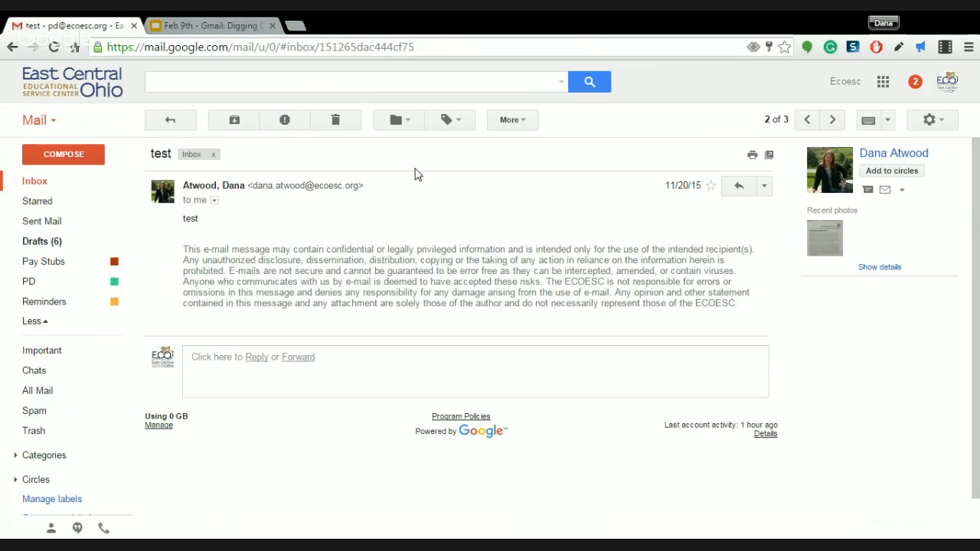
Apply both the PD and Reminders labels to the test message, then return to the inbox
click(456, 123)
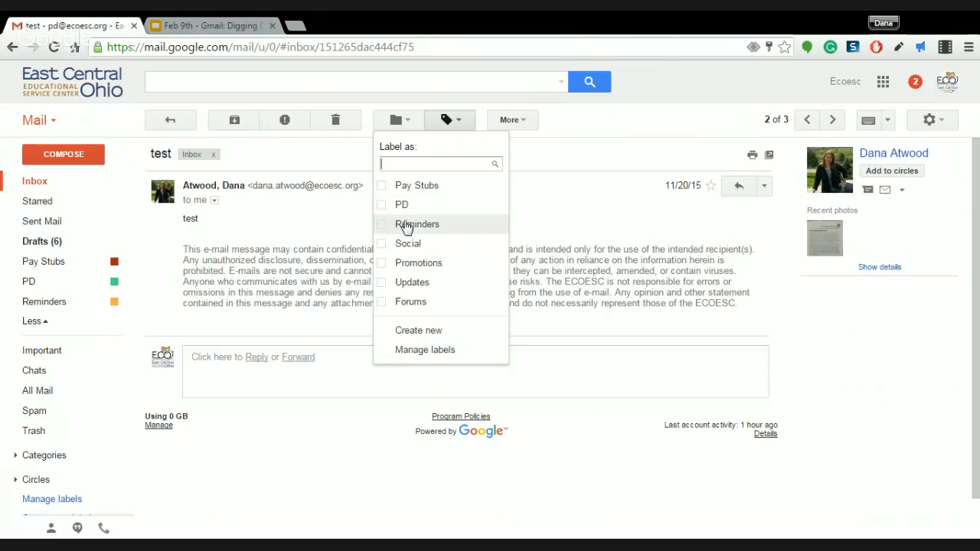
click(382, 205)
click(382, 227)
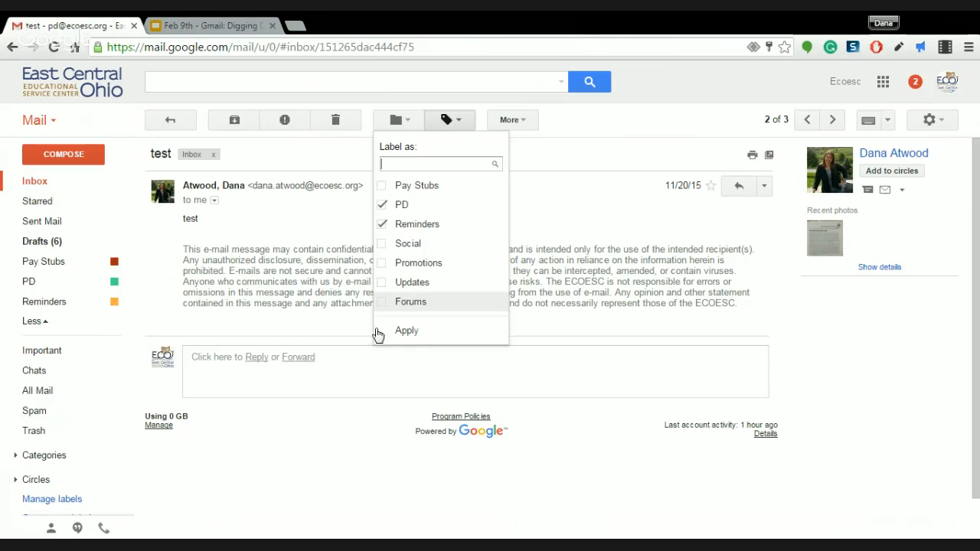
click(406, 330)
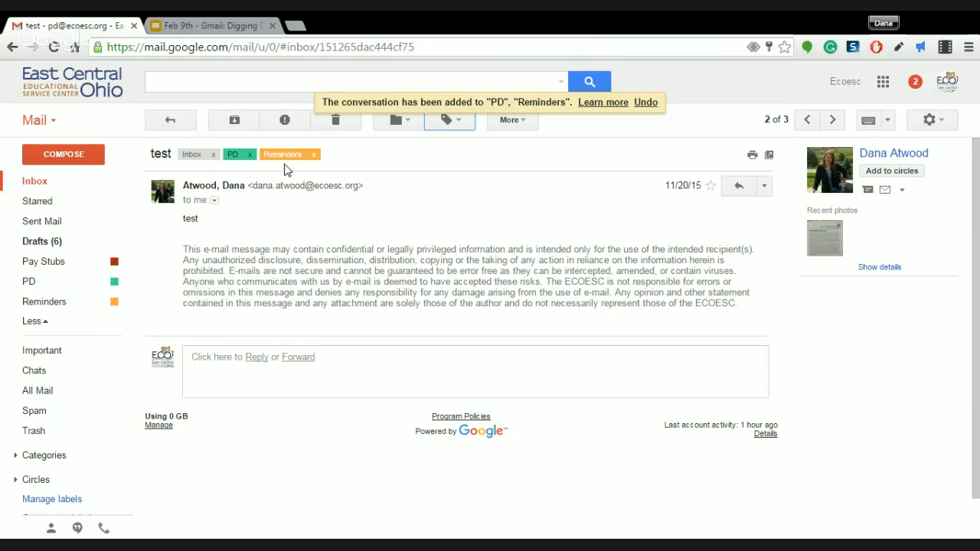
click(35, 182)
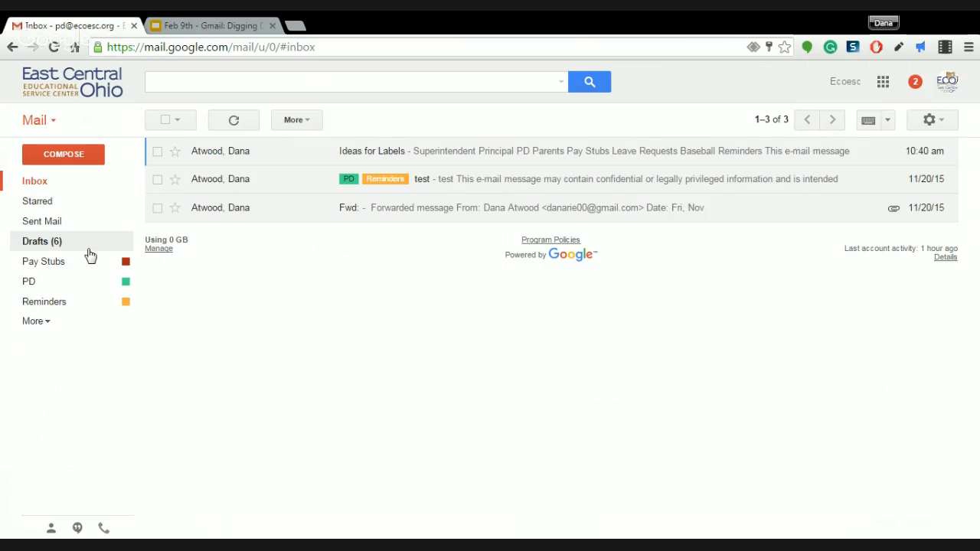
Check the Reminders and PD label views, then go back to the inbox
click(46, 305)
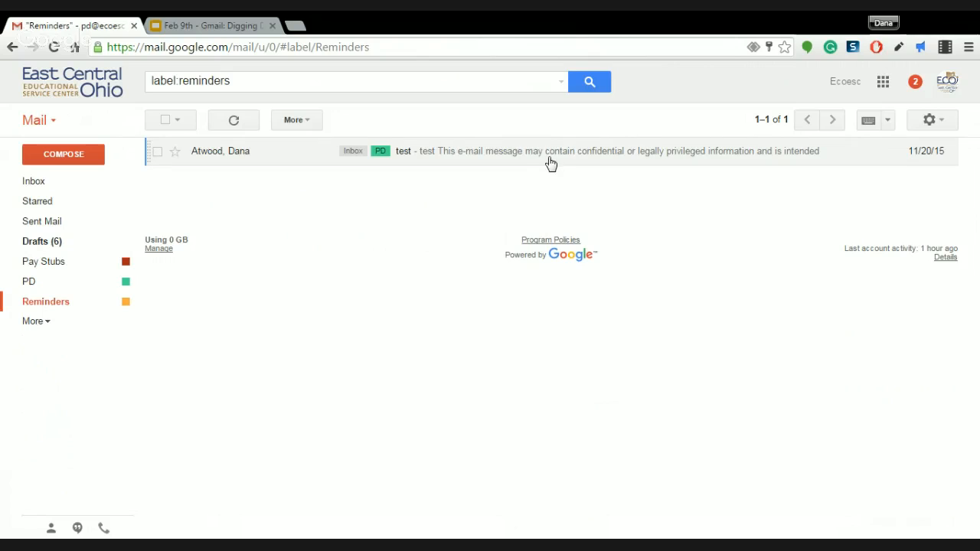
click(35, 285)
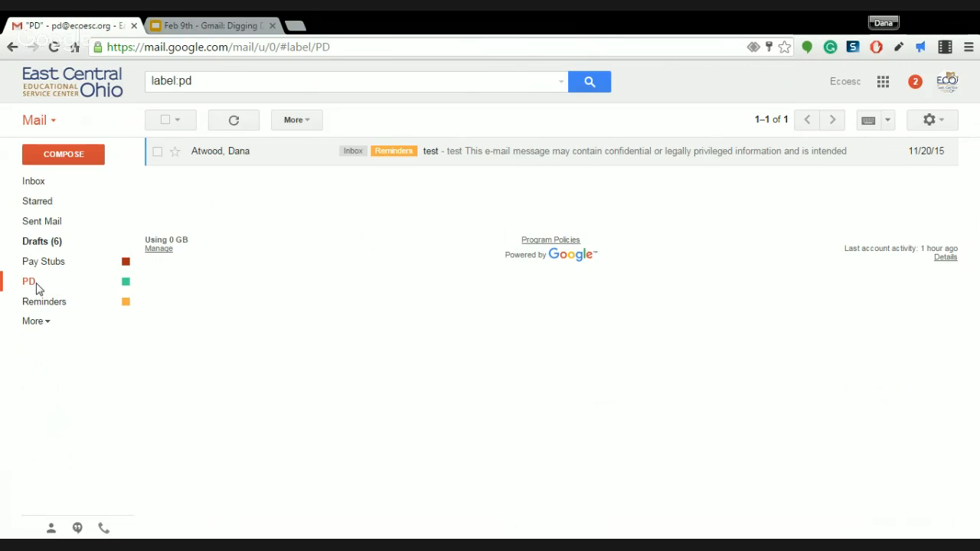
click(66, 180)
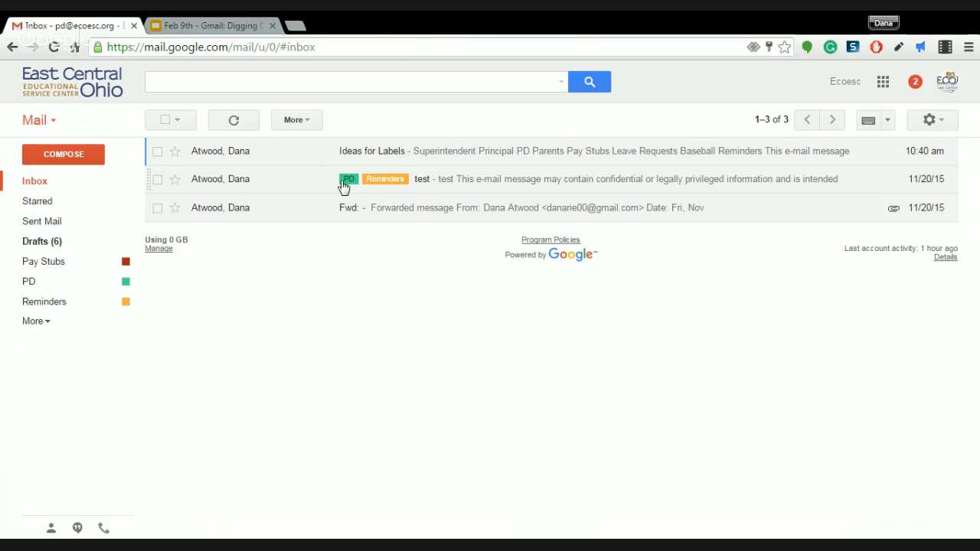
Archive the test message out of the inbox and confirm it still appears under PD and Reminders
click(305, 189)
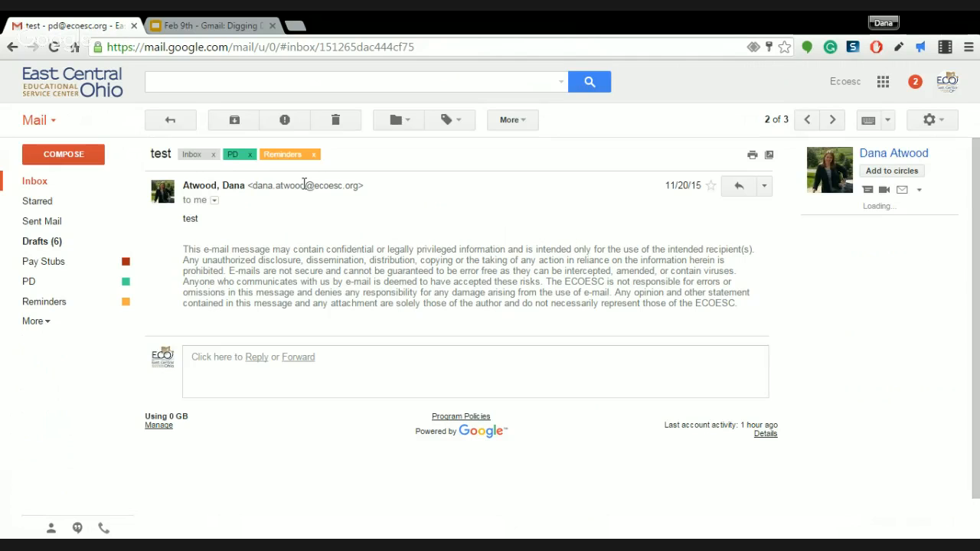
click(214, 154)
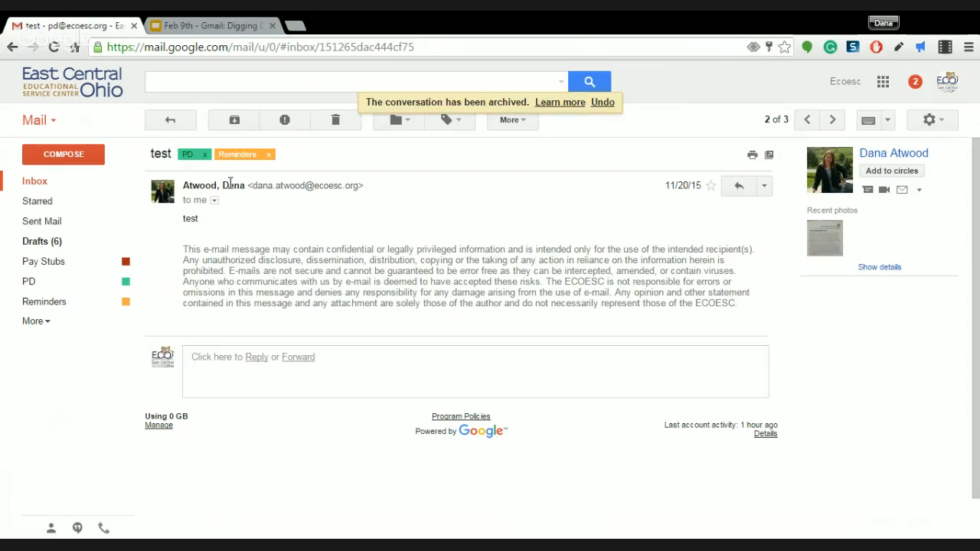
click(42, 185)
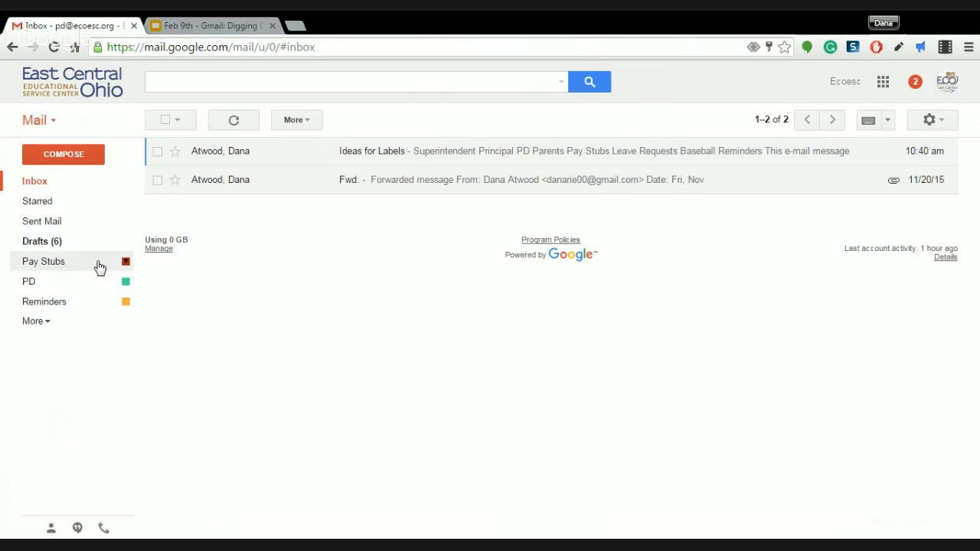
click(68, 282)
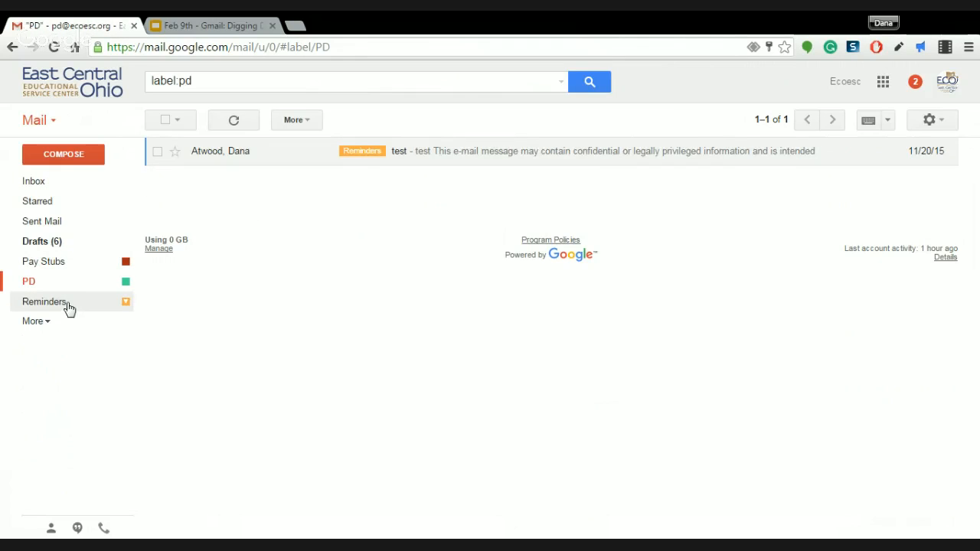
click(68, 309)
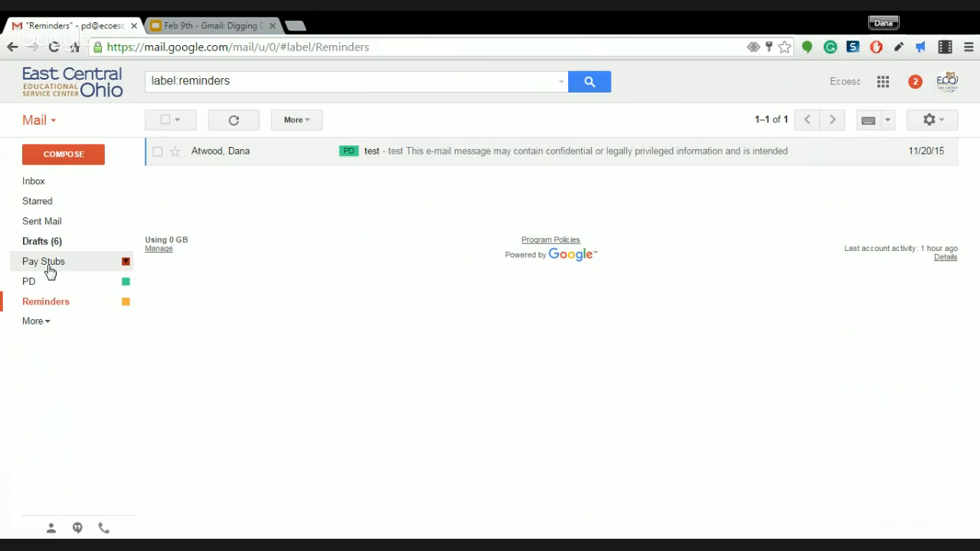
click(47, 330)
Create a District label and drag Pay Stubs onto it
scroll(64, 394, down, 1)
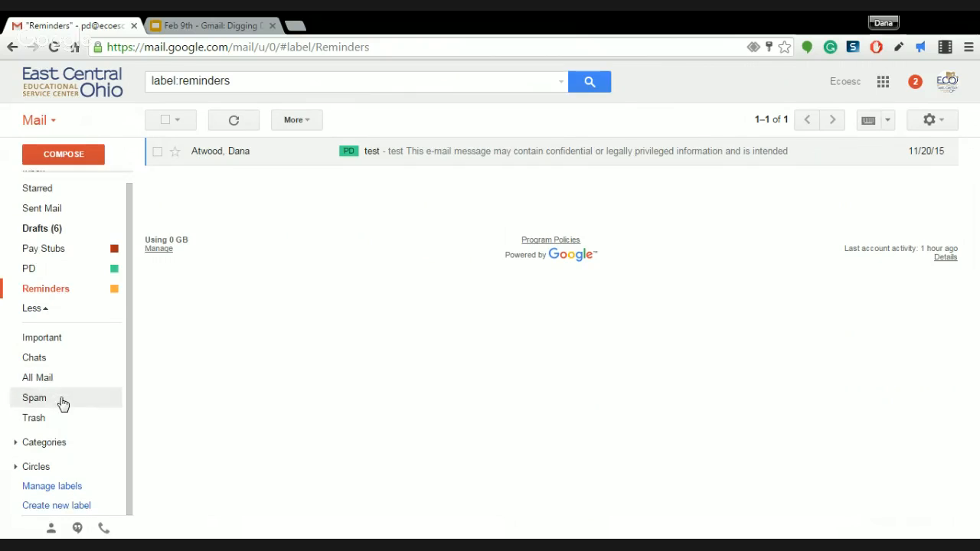
click(62, 506)
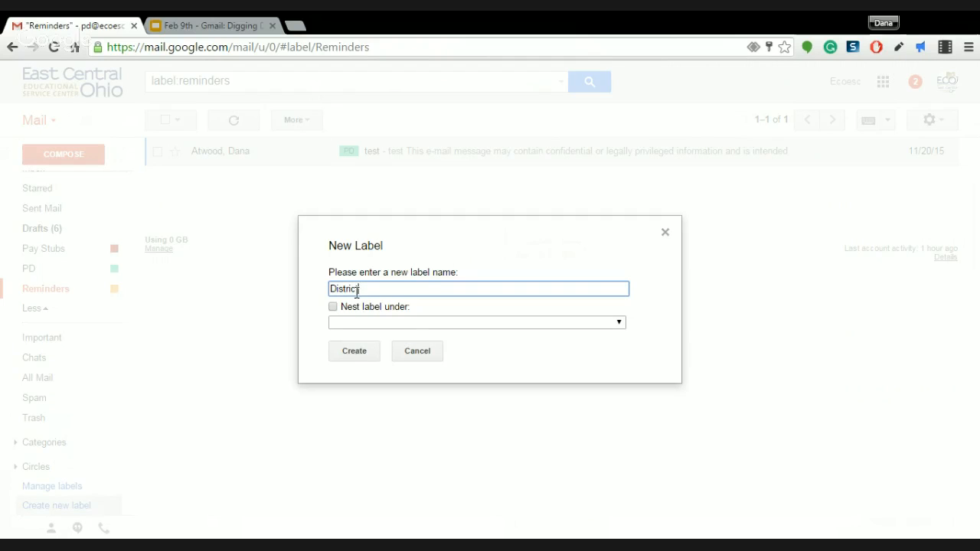
click(356, 351)
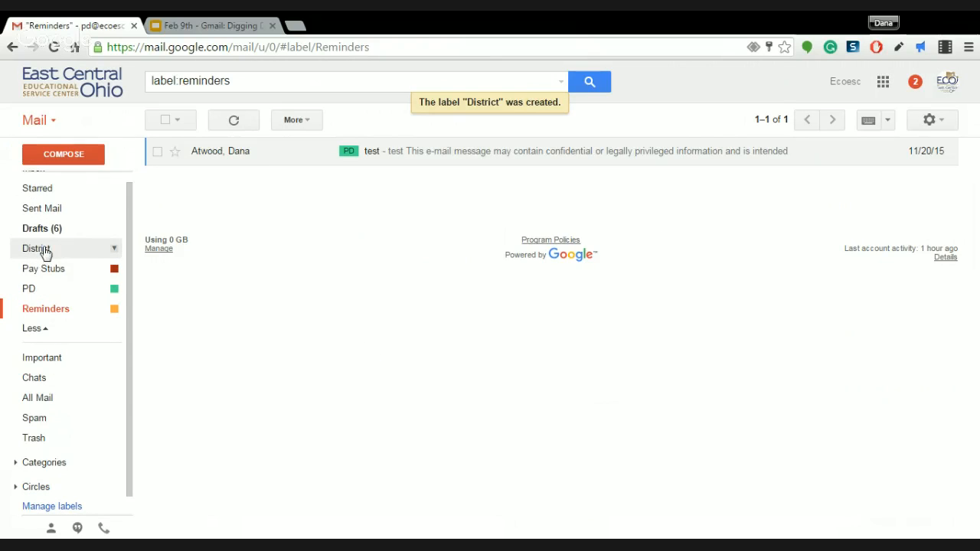
drag(49, 274, 33, 248)
Open Gmail's Labels settings and scroll through the label list
click(932, 121)
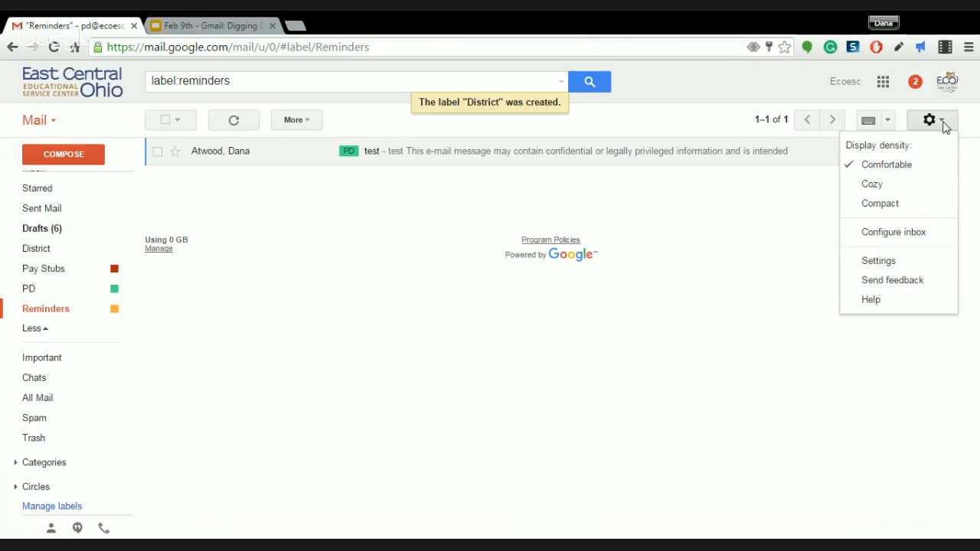
click(870, 261)
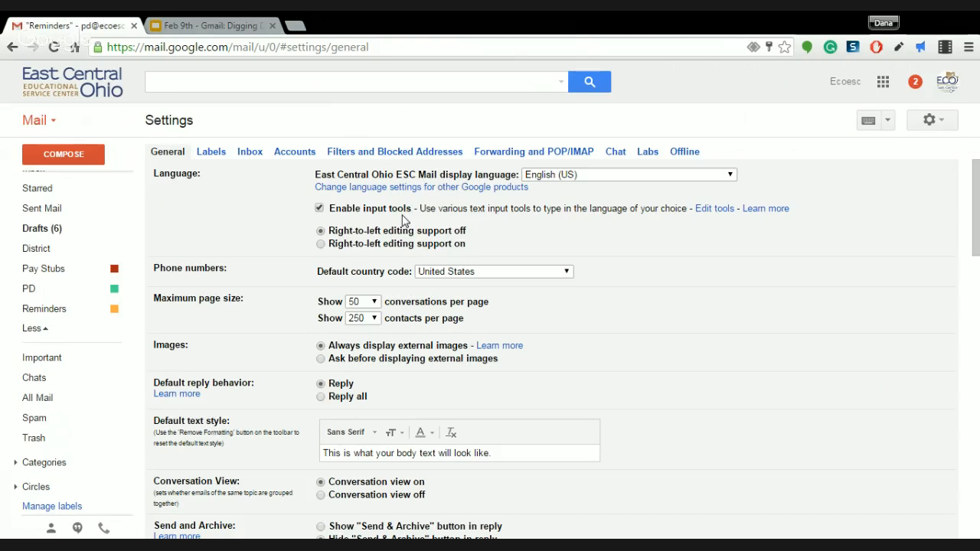
click(221, 152)
scroll(278, 325, down, 1)
scroll(278, 325, down, 4)
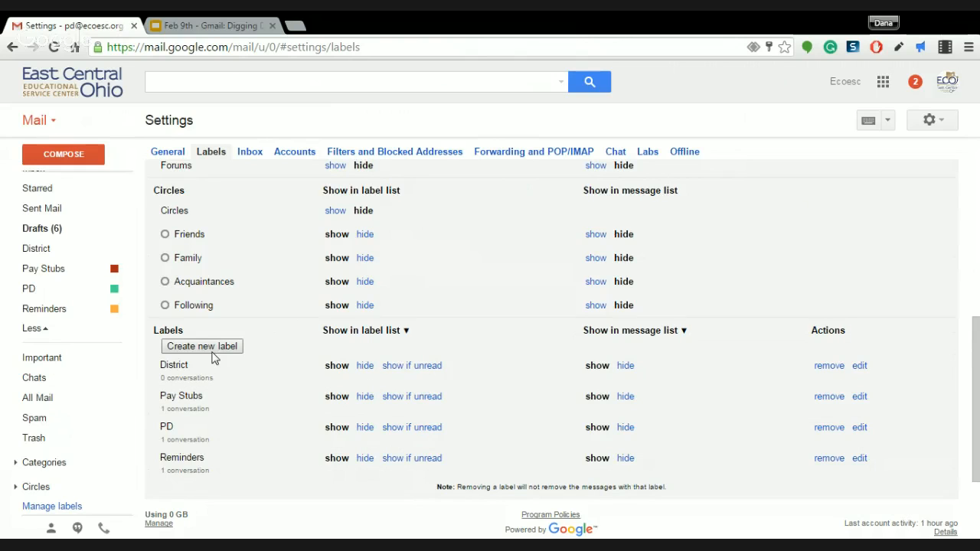
scroll(244, 368, up, 4)
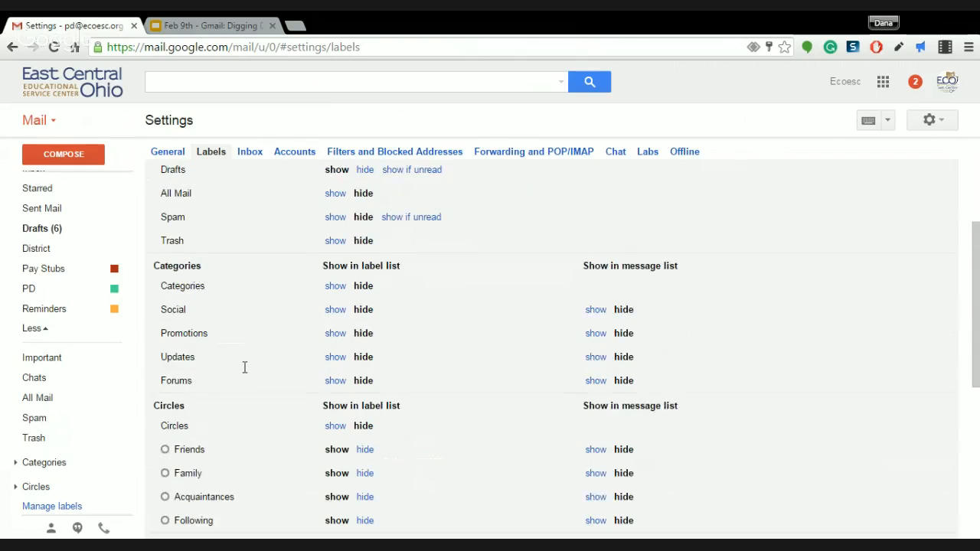
scroll(244, 367, down, 3)
scroll(244, 367, up, 3)
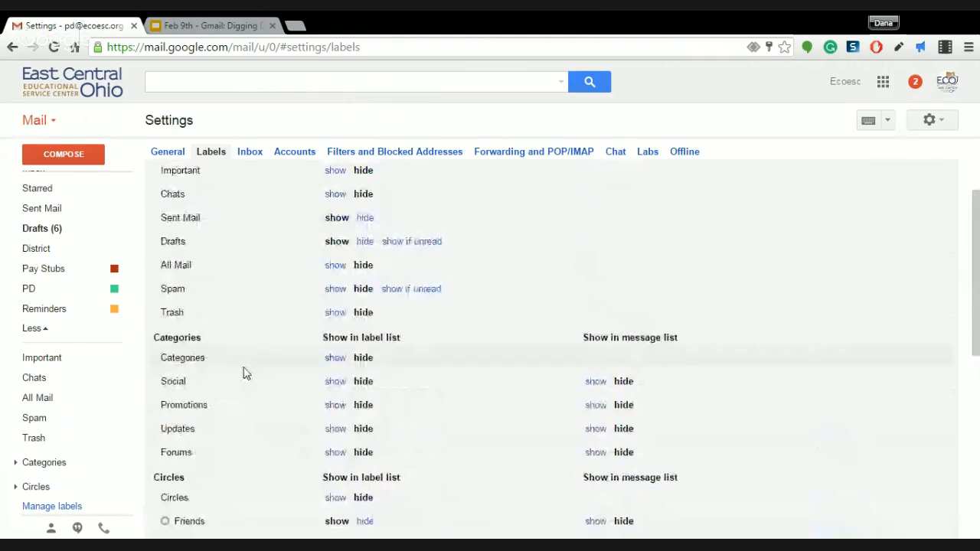
scroll(244, 367, down, 5)
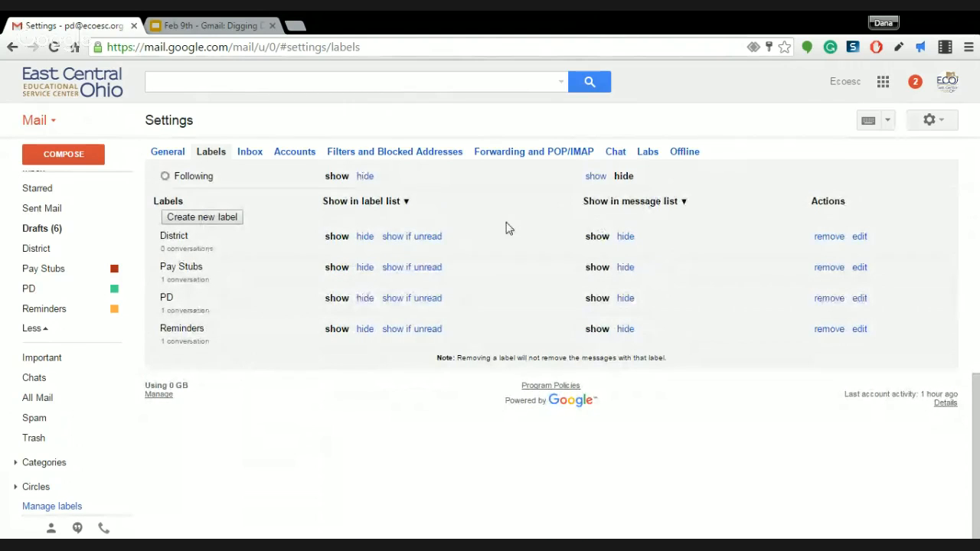
Select the District label's name for editing, then bring up District's label options
click(192, 235)
click(196, 235)
drag(158, 235, 229, 233)
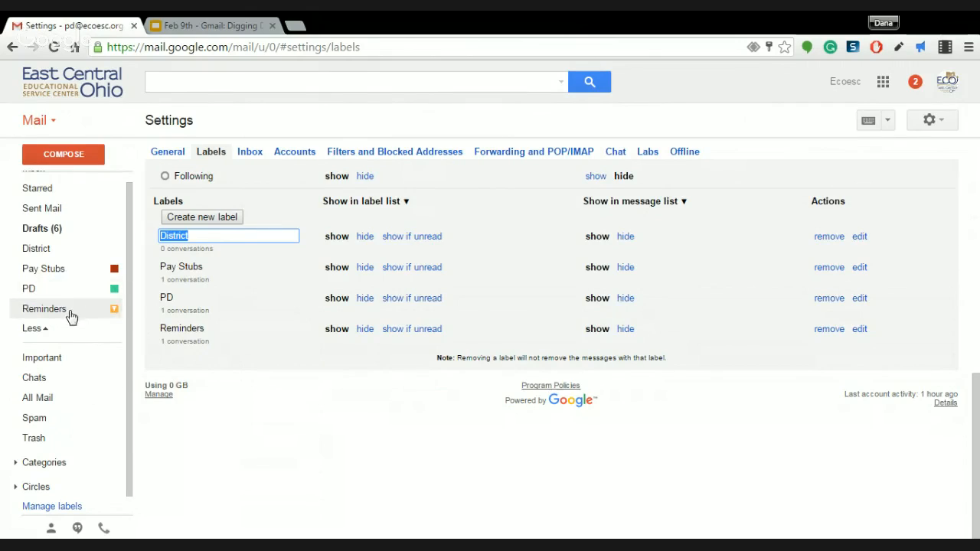
click(115, 250)
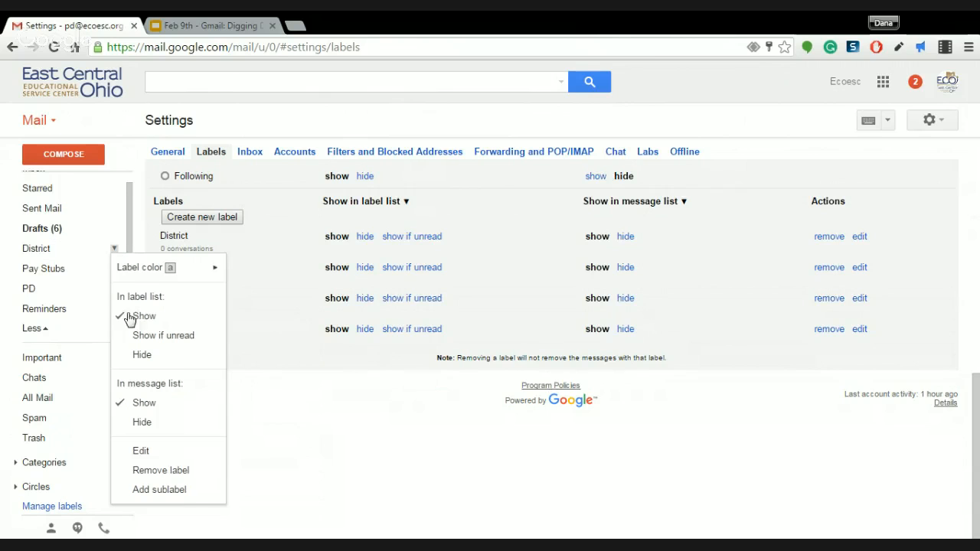
Create a Pay Stubs sublabel nested under District and expand District in the sidebar
click(164, 497)
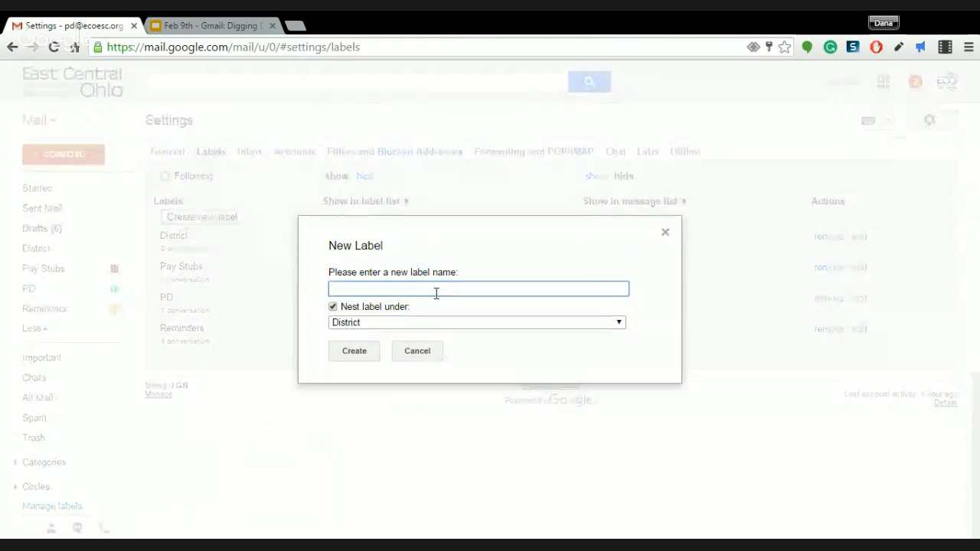
text(Pay Stubs)
click(354, 350)
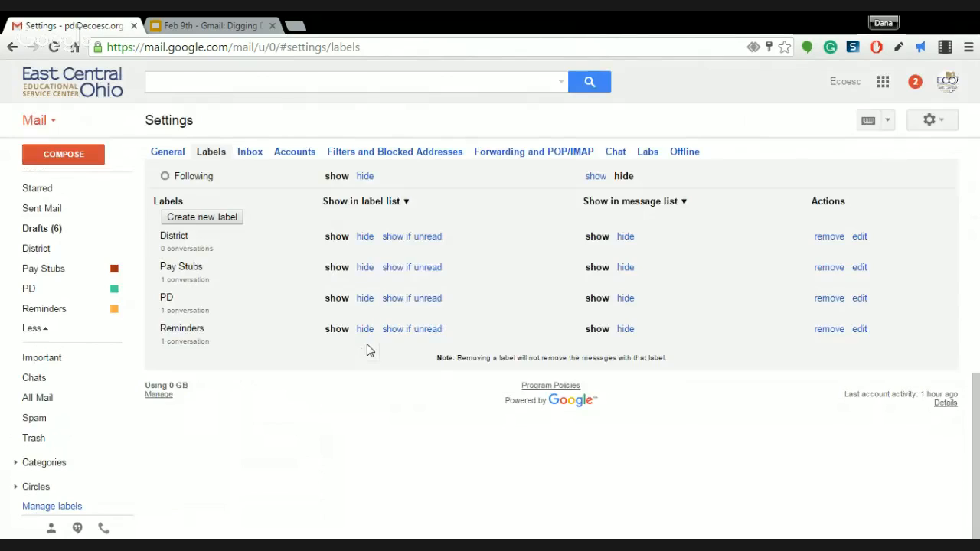
click(15, 250)
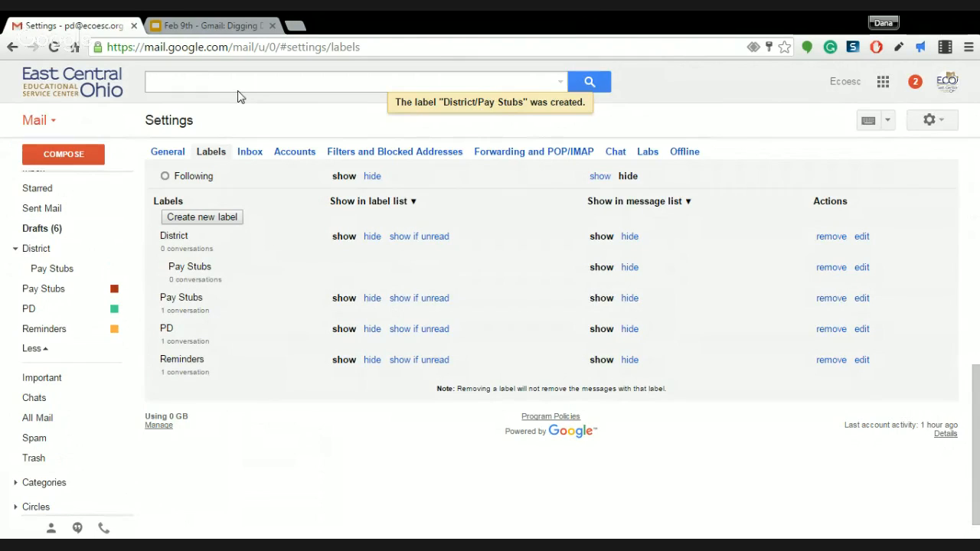
Tag the test message with District/Pay Stubs and check it appears in that sublabel's list
click(72, 297)
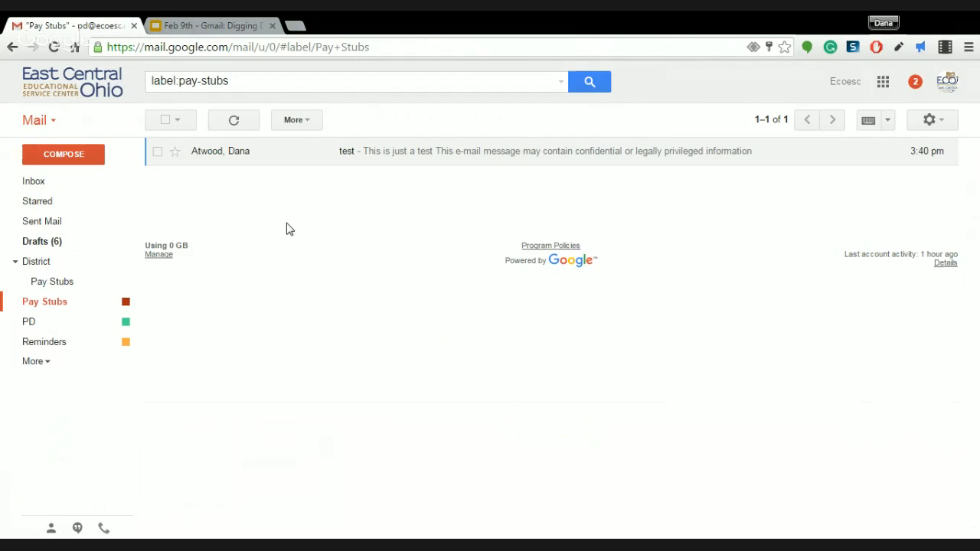
click(165, 119)
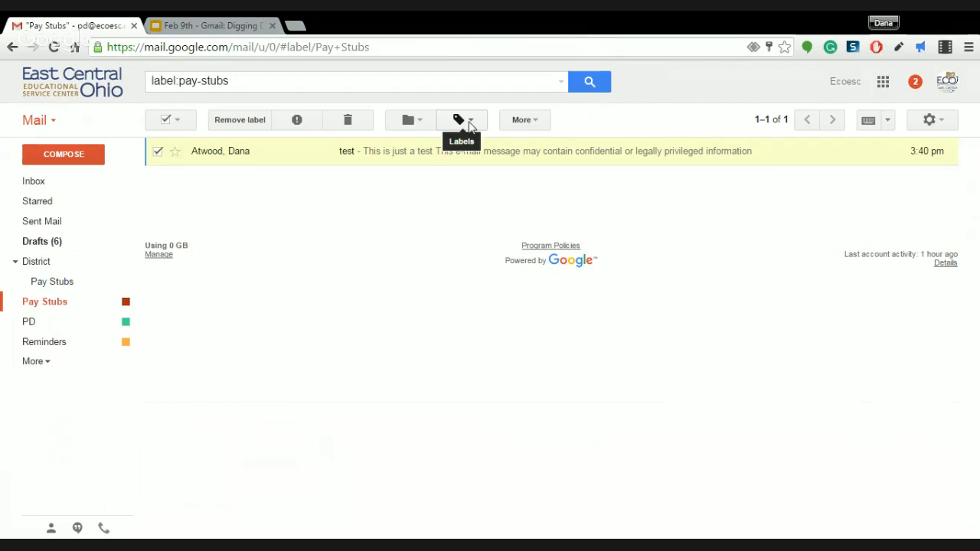
click(471, 123)
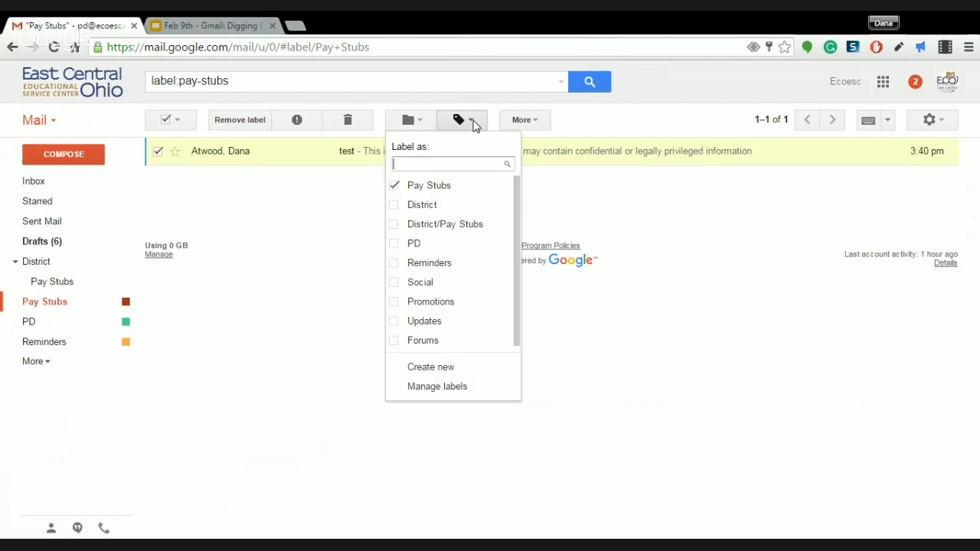
click(393, 227)
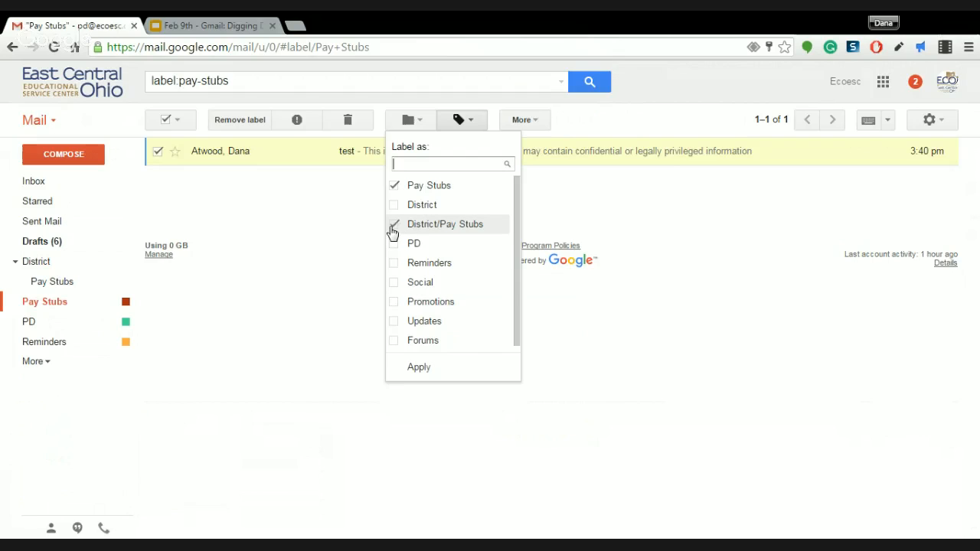
click(431, 366)
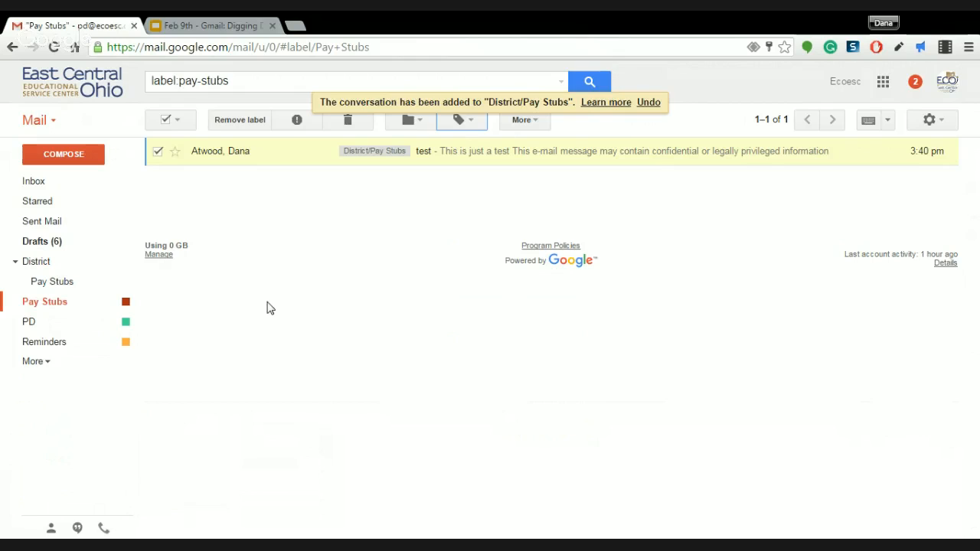
click(39, 261)
click(51, 283)
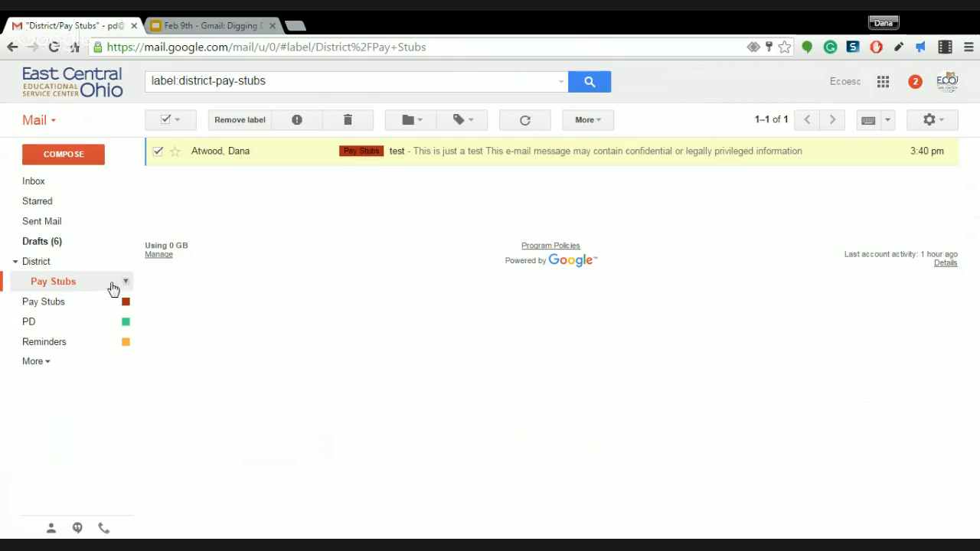
Give the District/Pay Stubs label a red colour
click(126, 283)
mouse_move(221, 302)
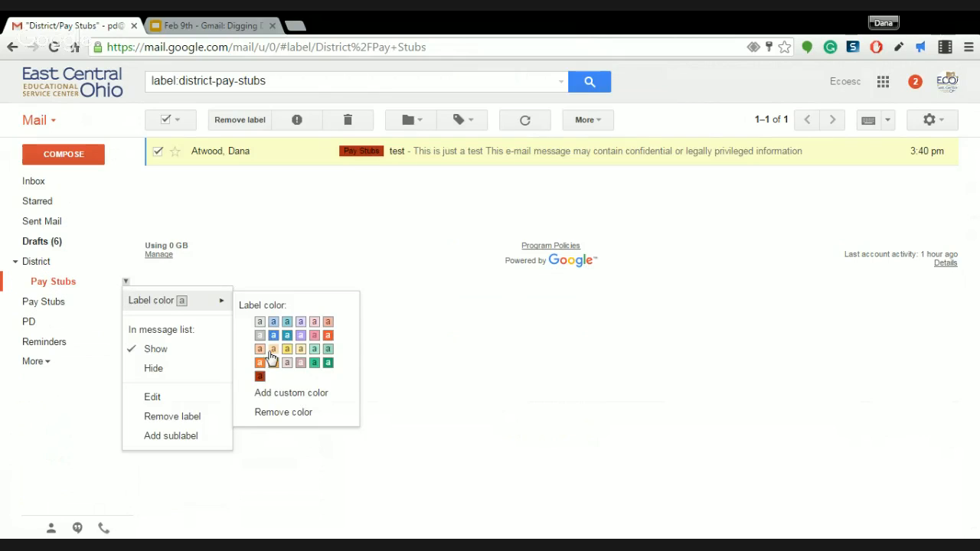
click(261, 378)
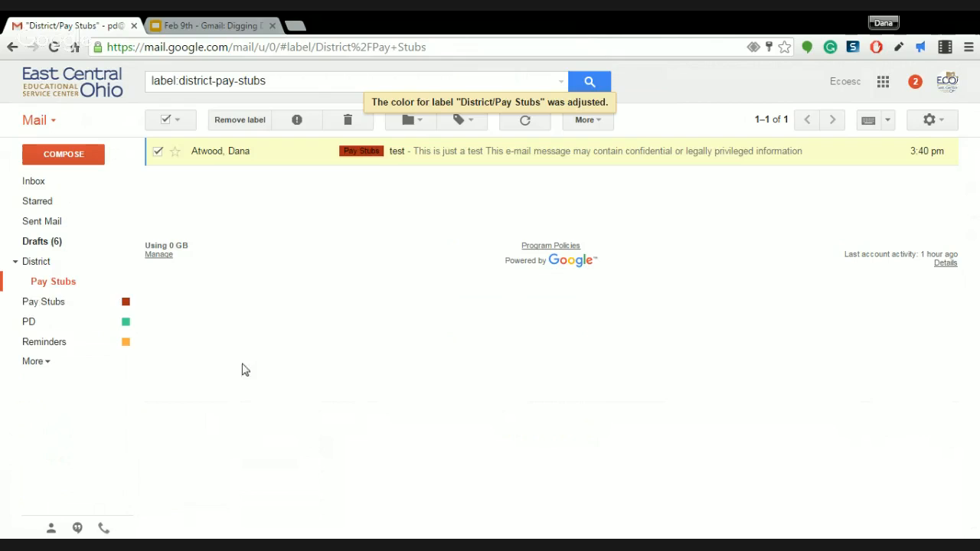
Remove the old top-level Pay Stubs label from the test conversation
click(44, 303)
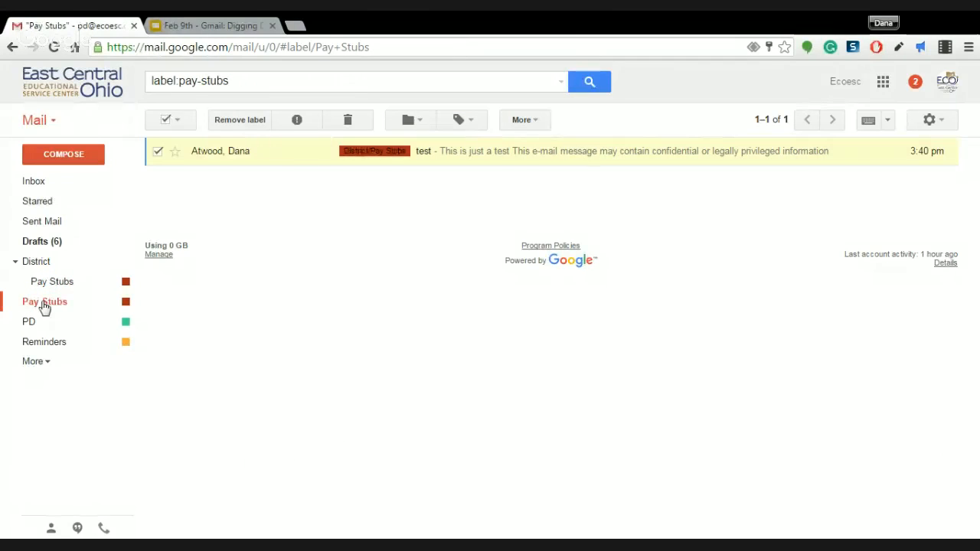
click(55, 281)
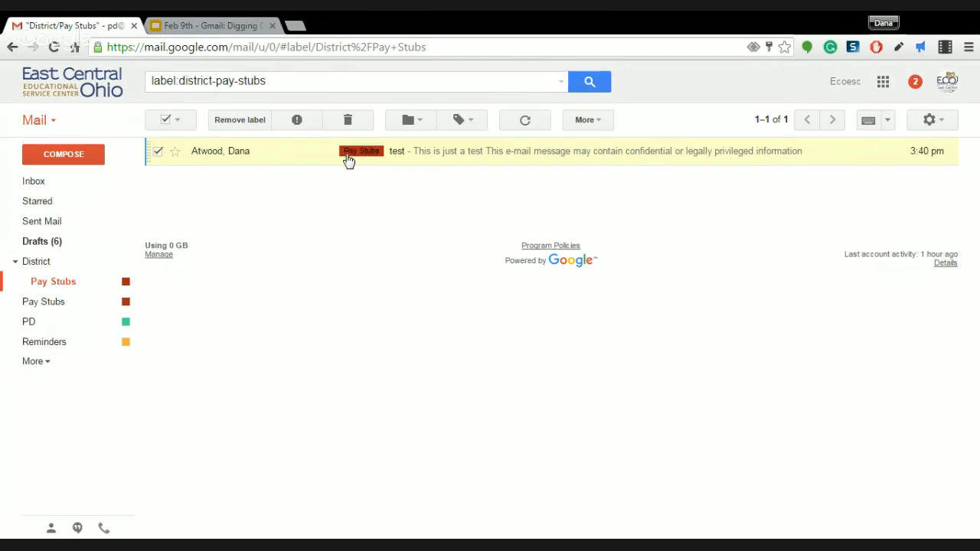
click(374, 157)
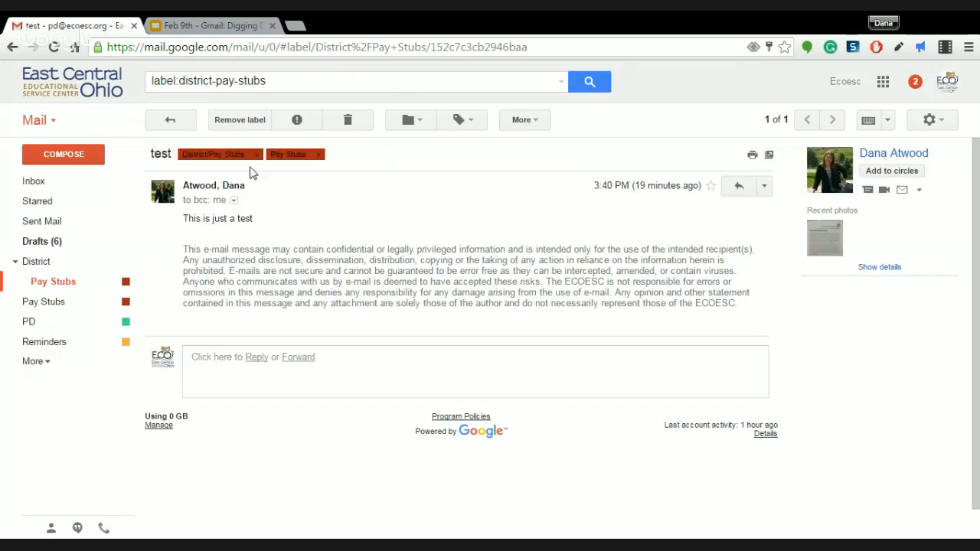
click(318, 156)
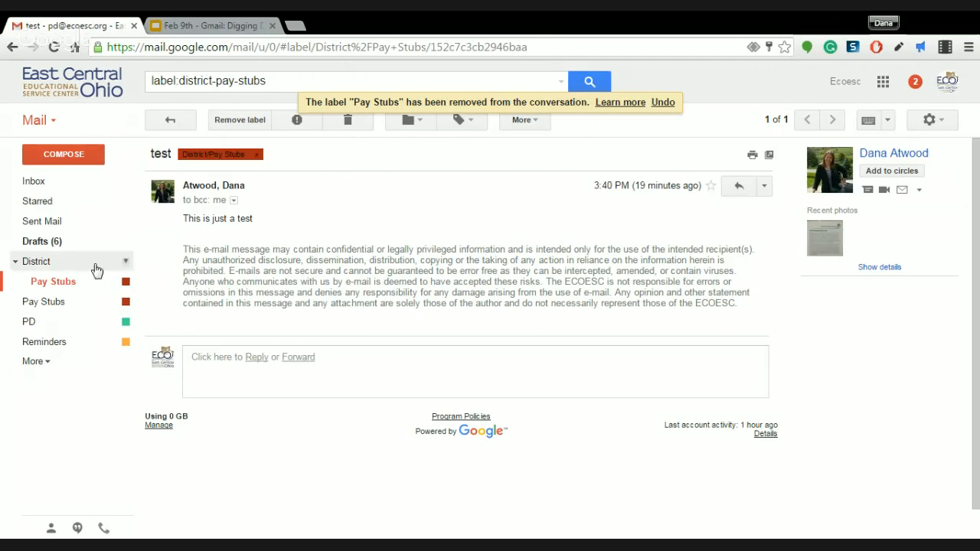
Delete the now-empty top-level Pay Stubs label and return to the inbox
click(65, 303)
click(124, 303)
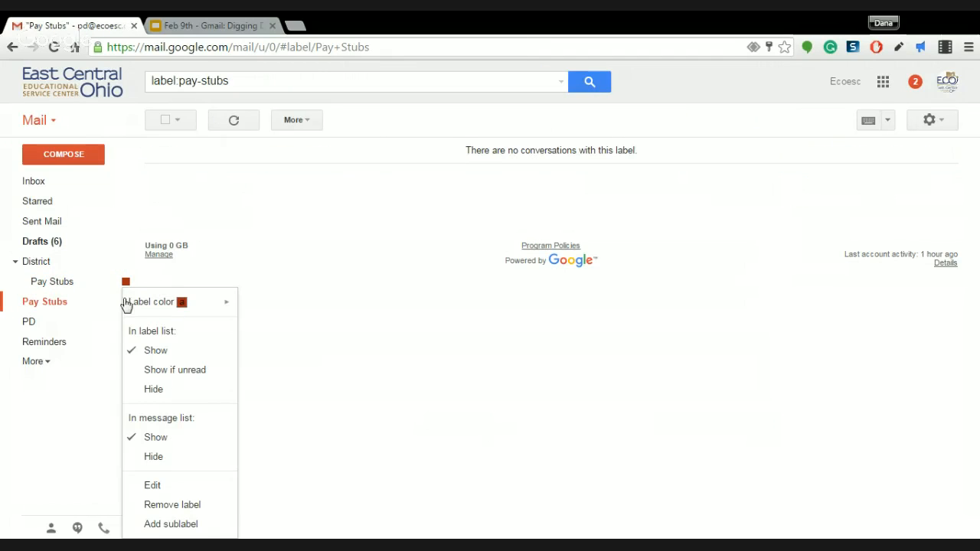
click(165, 507)
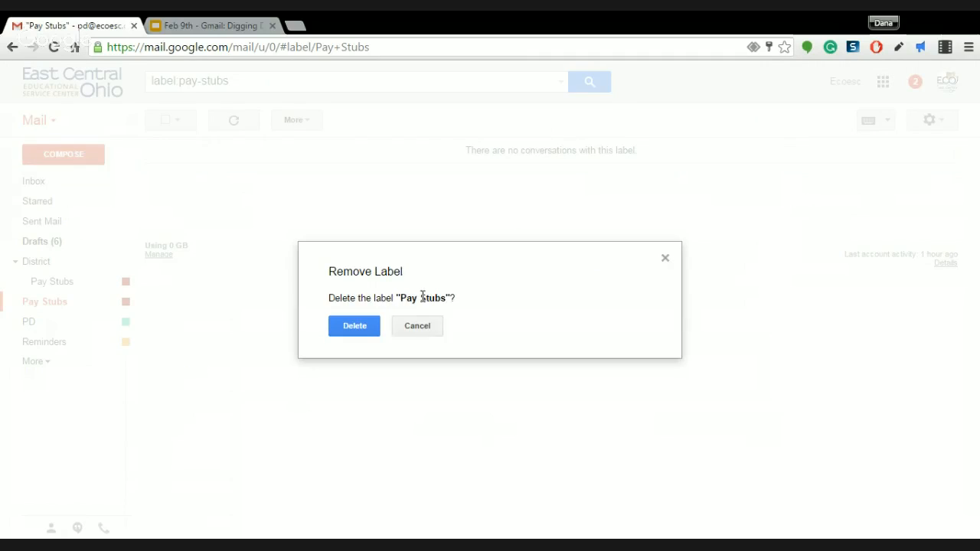
click(360, 329)
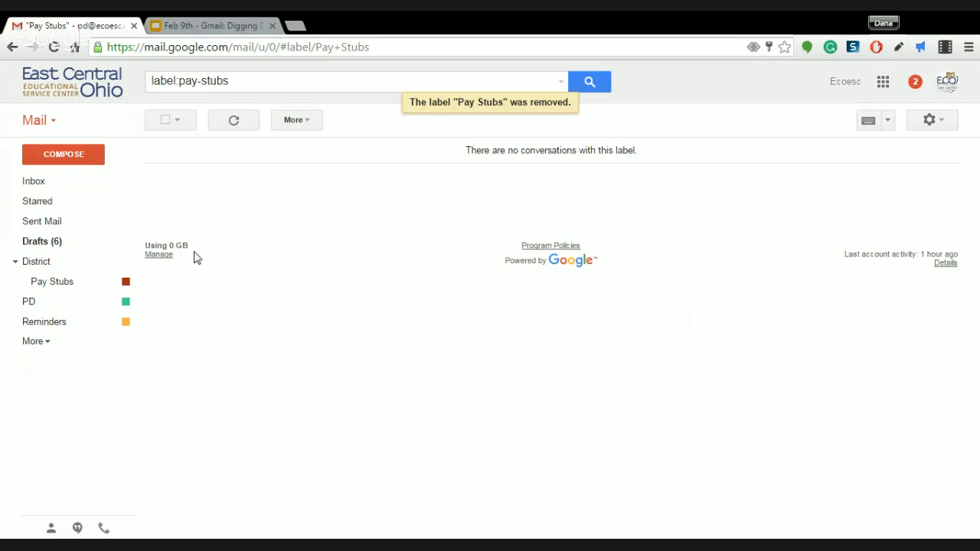
click(39, 183)
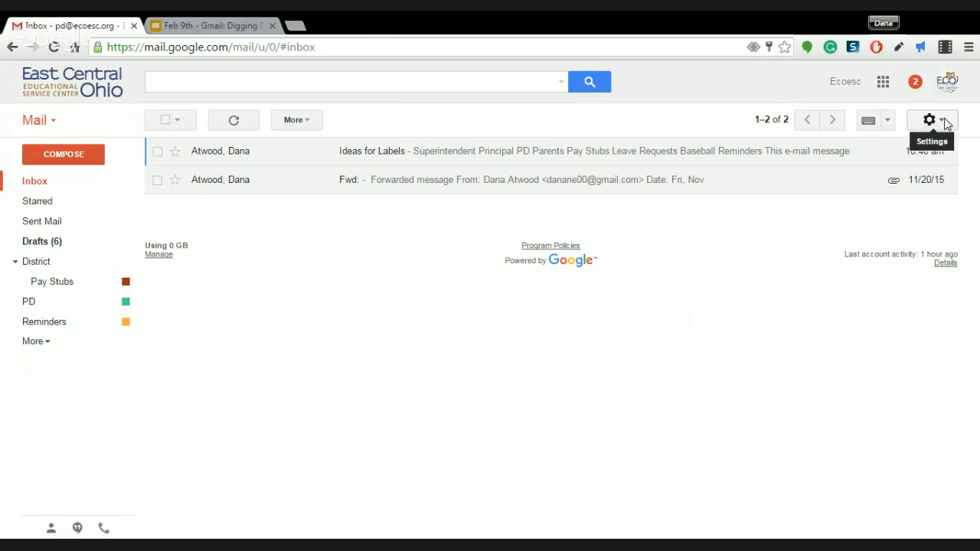
Open the Ideas for Labels email and show the sender's full details
click(388, 152)
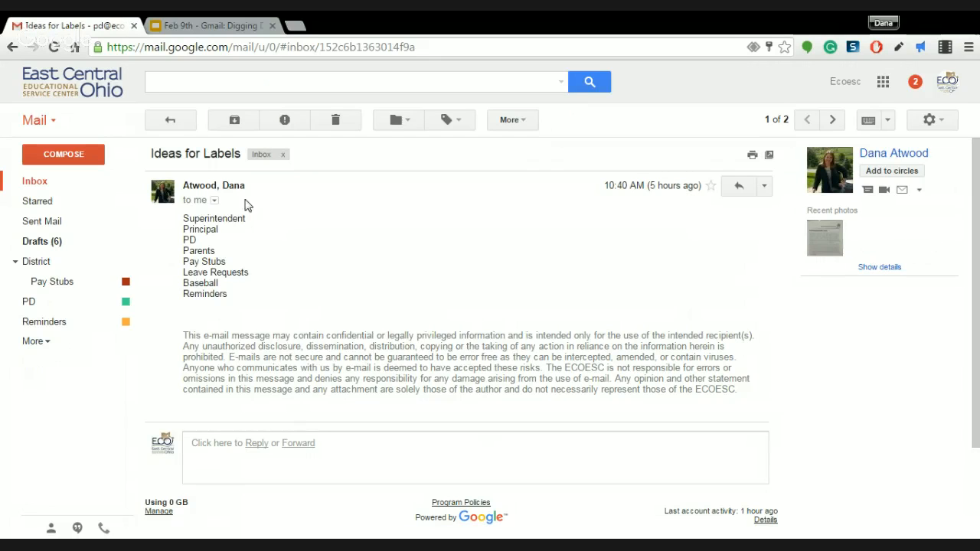
click(215, 200)
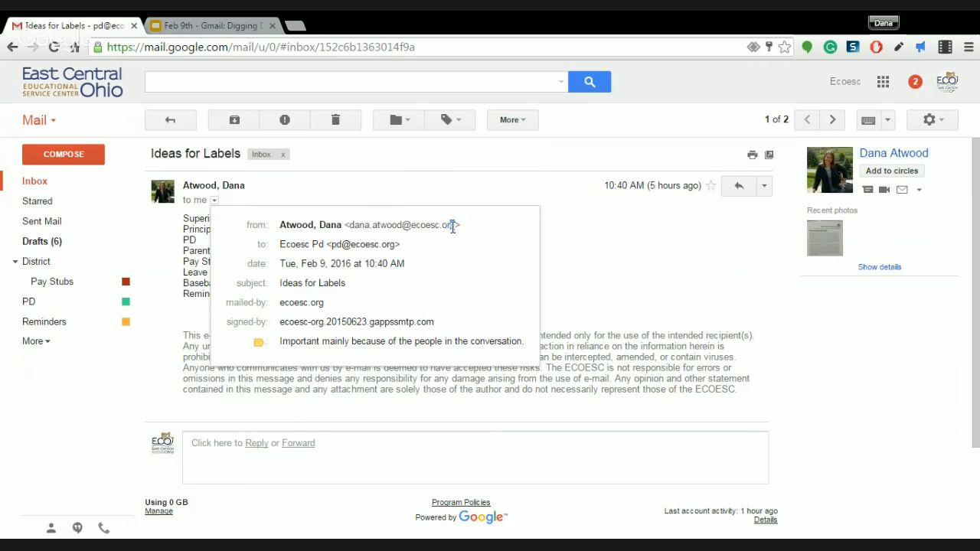
Select the sender's e-mail address and domain, then close the sender details
drag(456, 224, 350, 226)
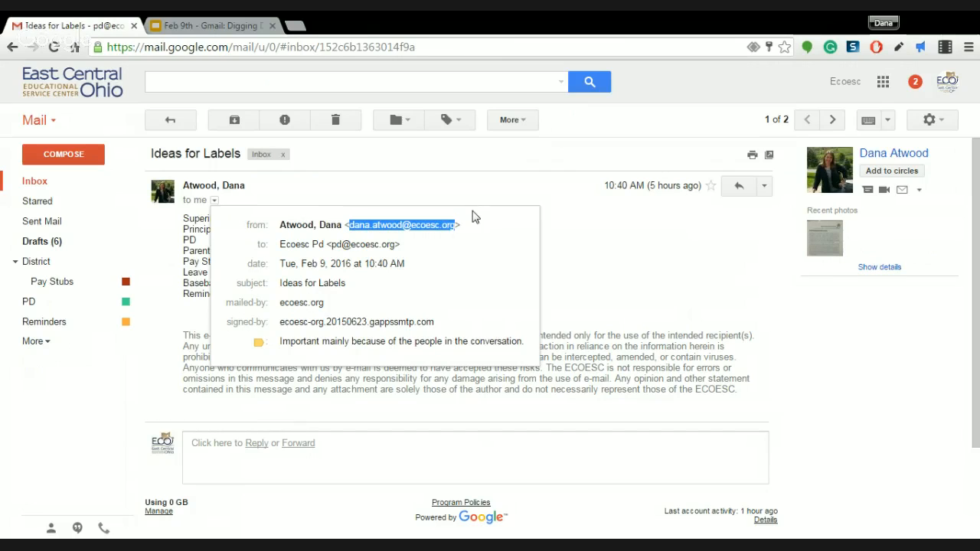
drag(456, 223, 349, 227)
key(ctrl+c)
click(590, 241)
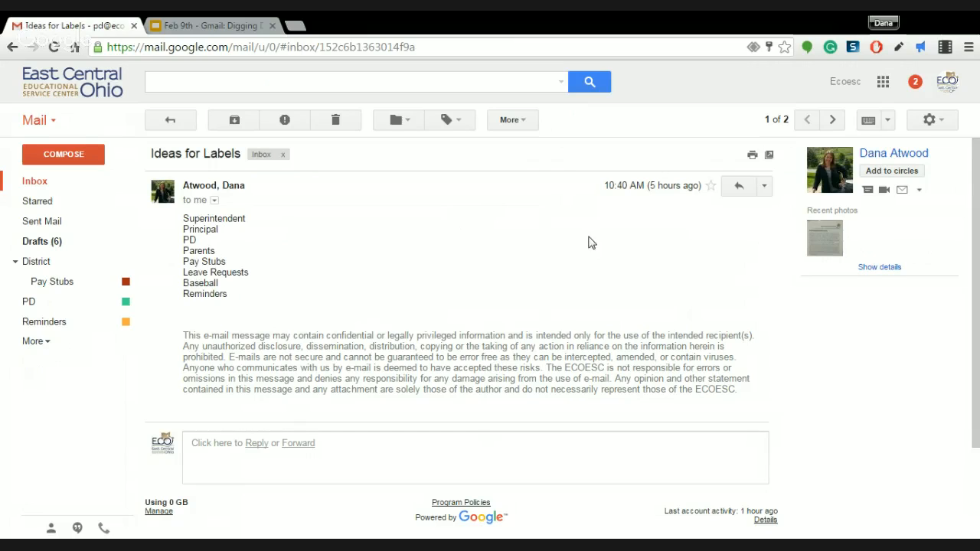
Go to the Filters and Blocked Addresses settings and start a new filter
click(952, 121)
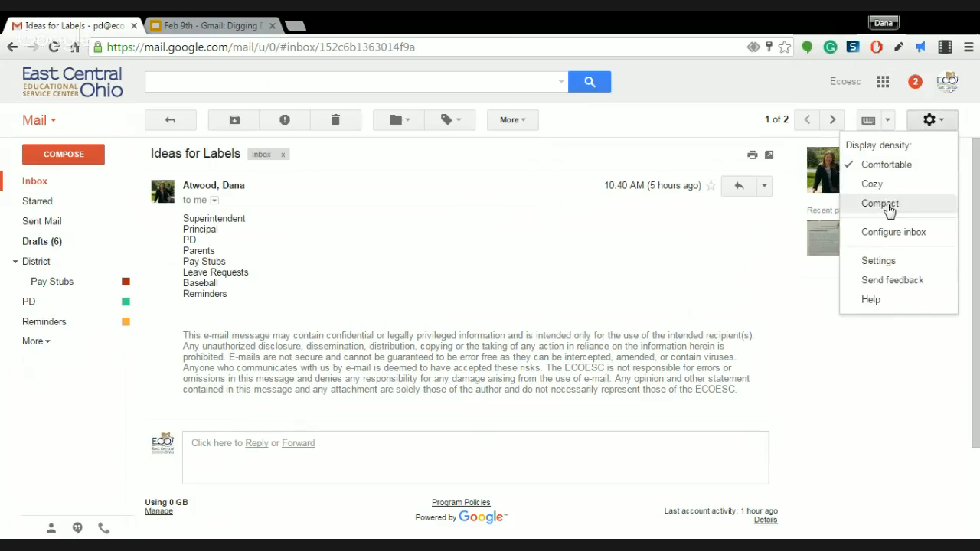
click(885, 266)
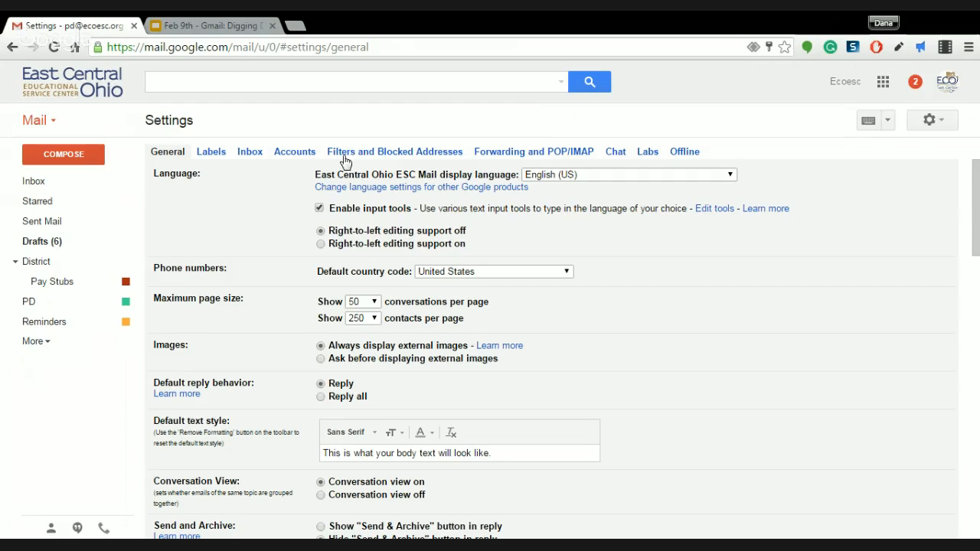
click(352, 156)
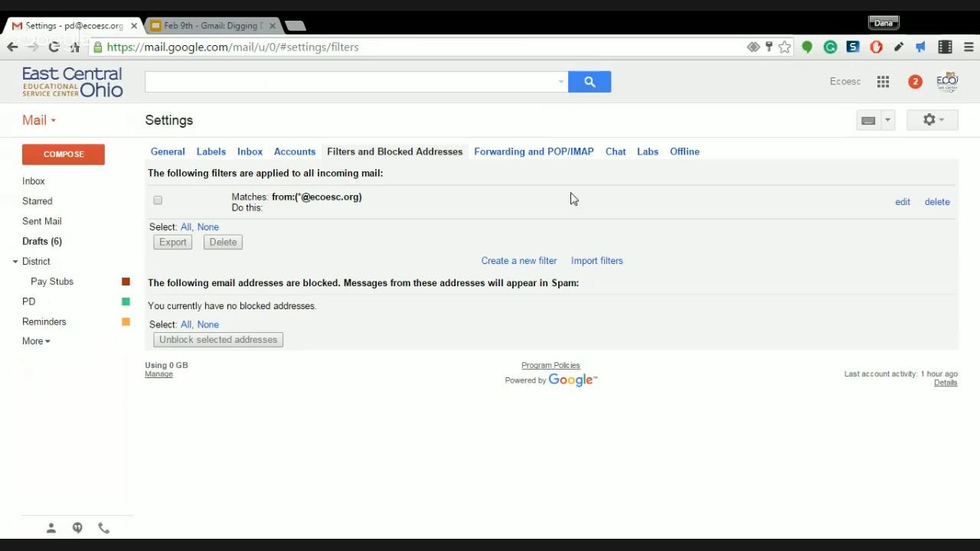
click(501, 263)
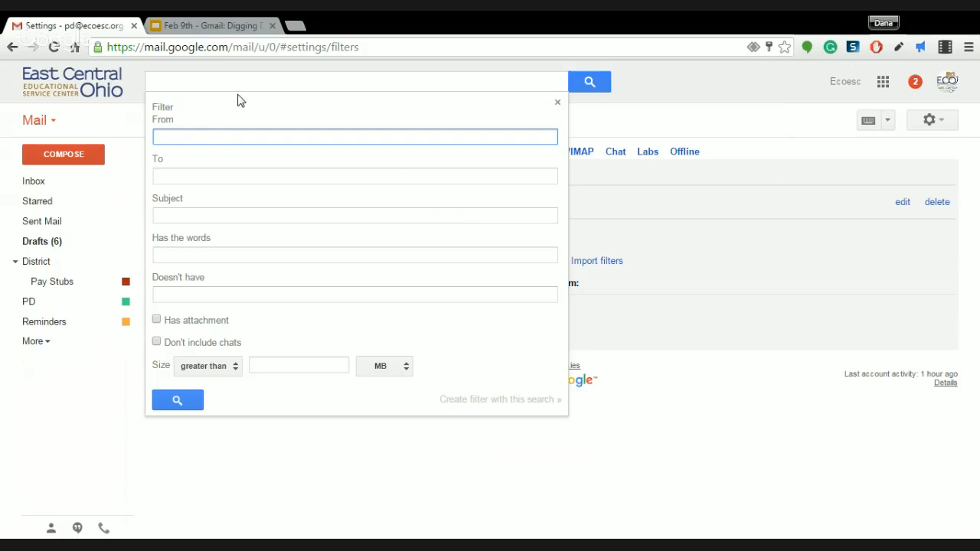
Paste the sender's address as the From criterion and turn that search into a new filter
key(ctrl+v)
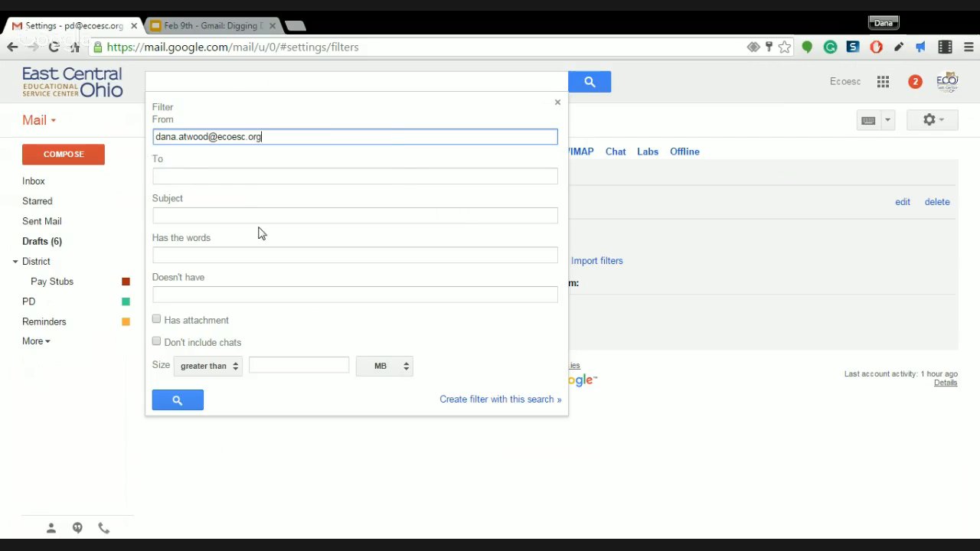
click(250, 169)
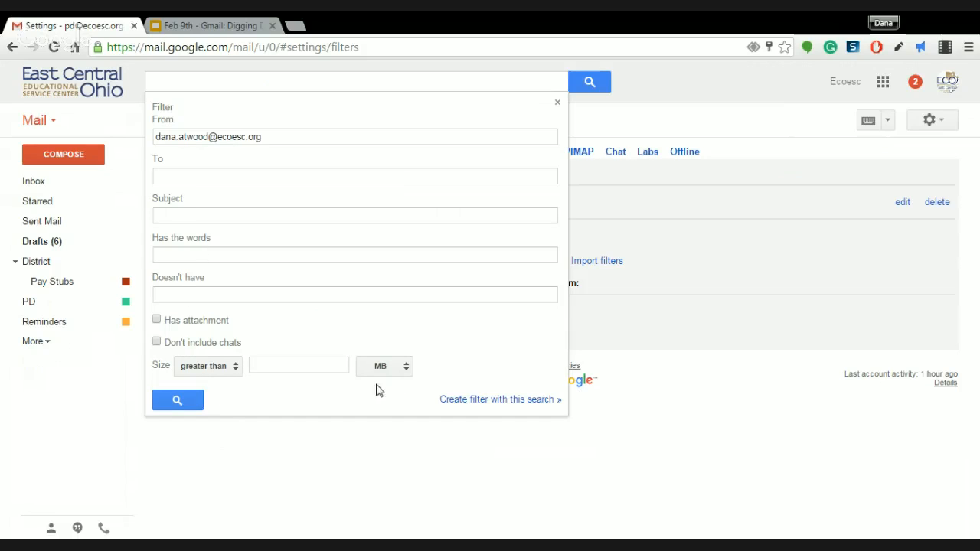
click(453, 404)
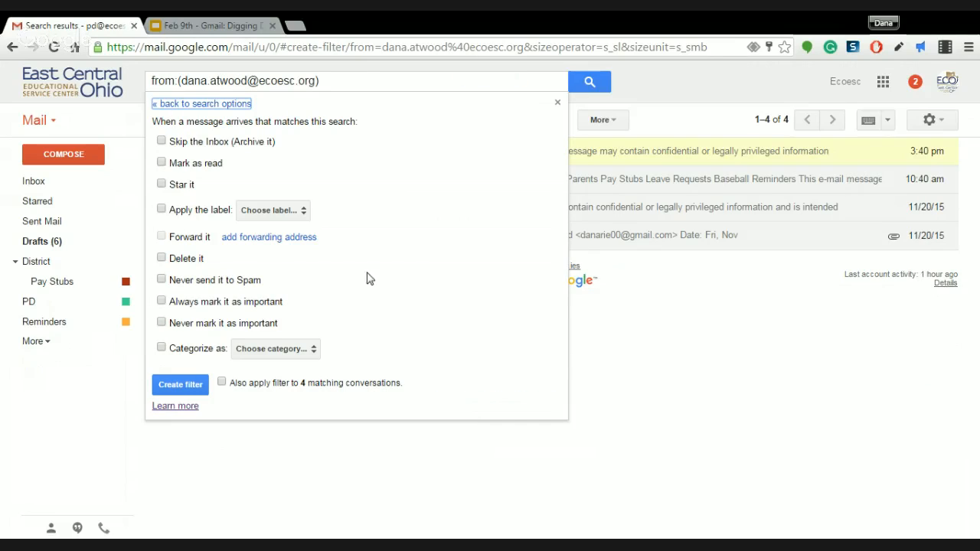
Tick Skip the Inbox, Star it and Apply the label, choosing District/Pay Stubs
click(178, 148)
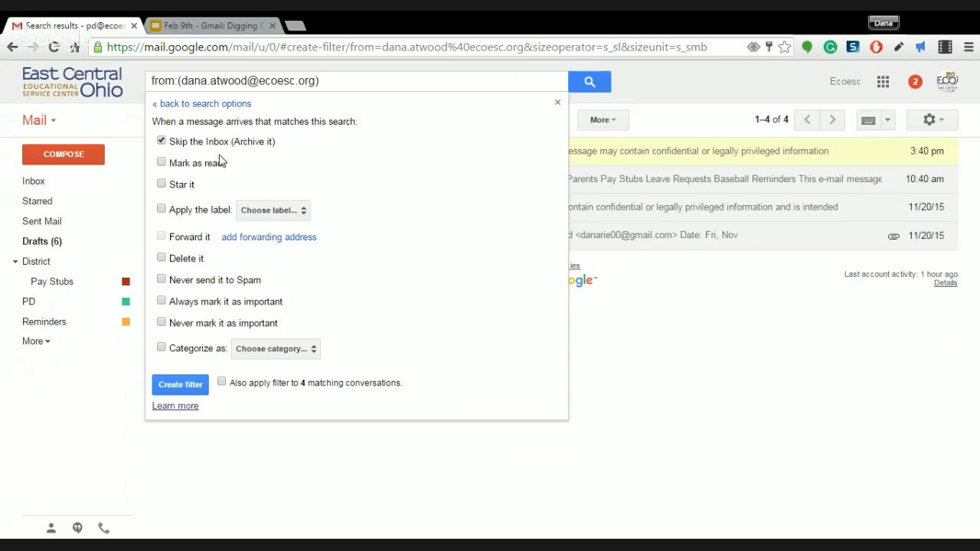
click(181, 191)
click(163, 212)
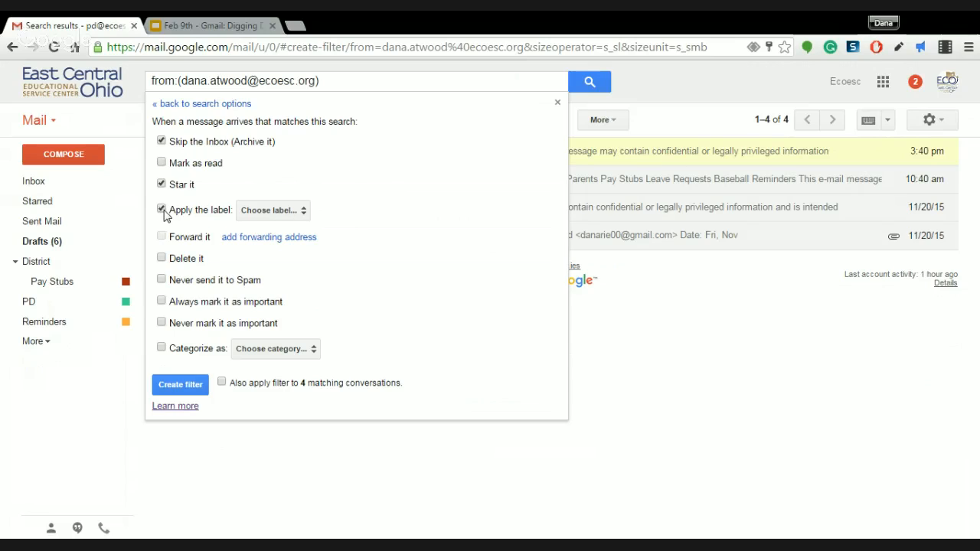
click(298, 217)
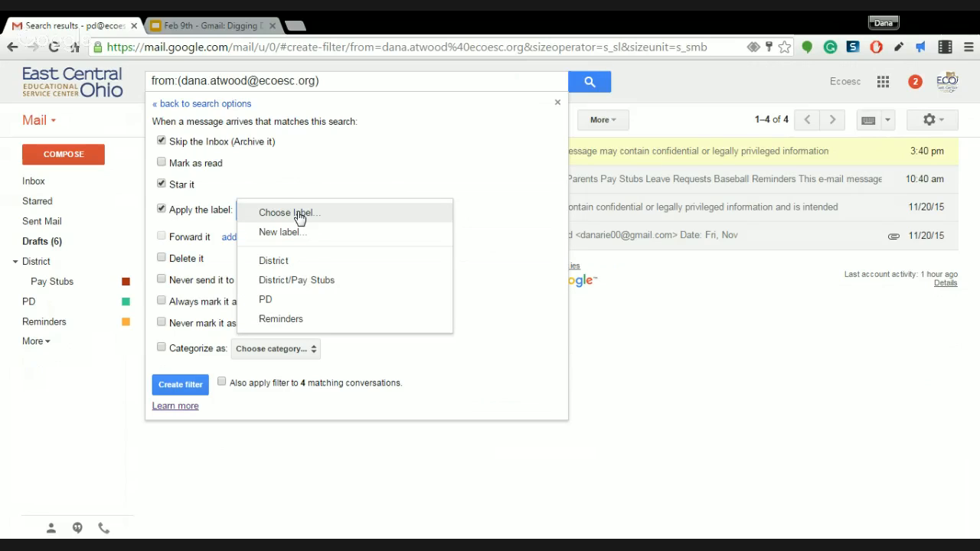
click(289, 280)
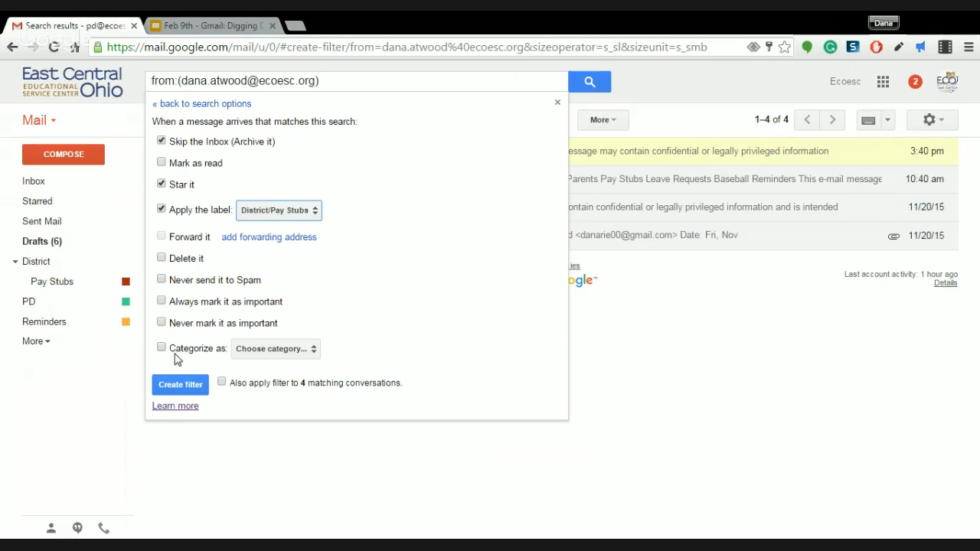
Leave the inbox category unset and save the new filter
click(275, 354)
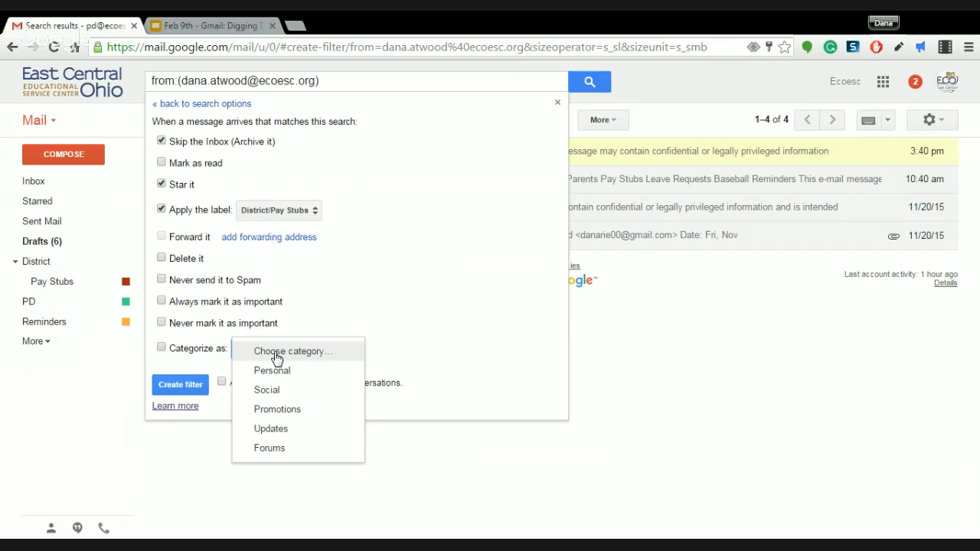
click(375, 307)
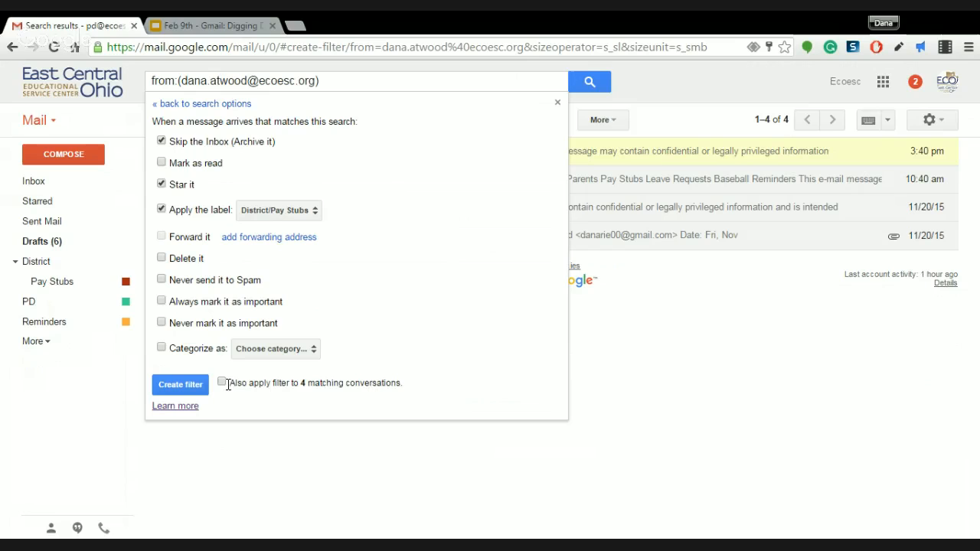
click(175, 390)
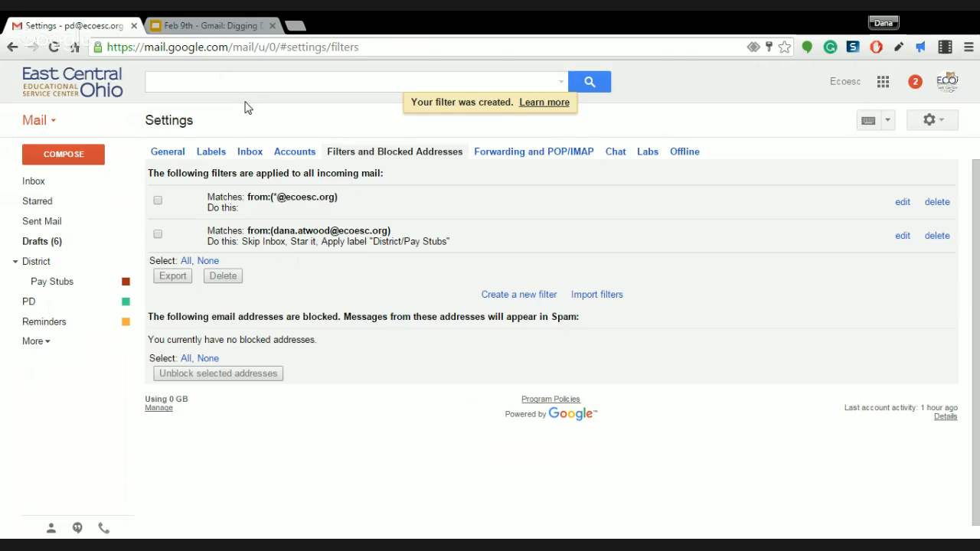
Refresh the Inbox, then check the Pay Stubs label for the filtered test message
click(67, 180)
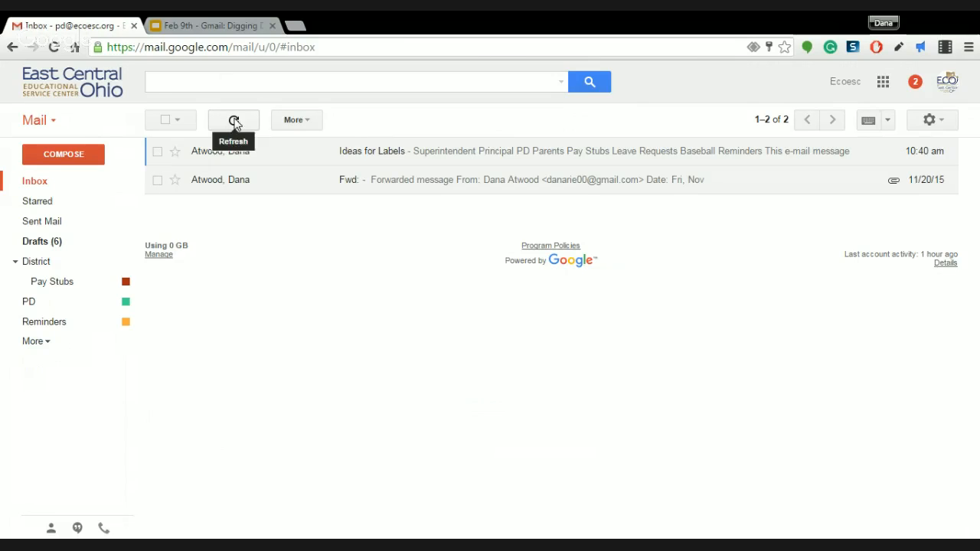
click(234, 122)
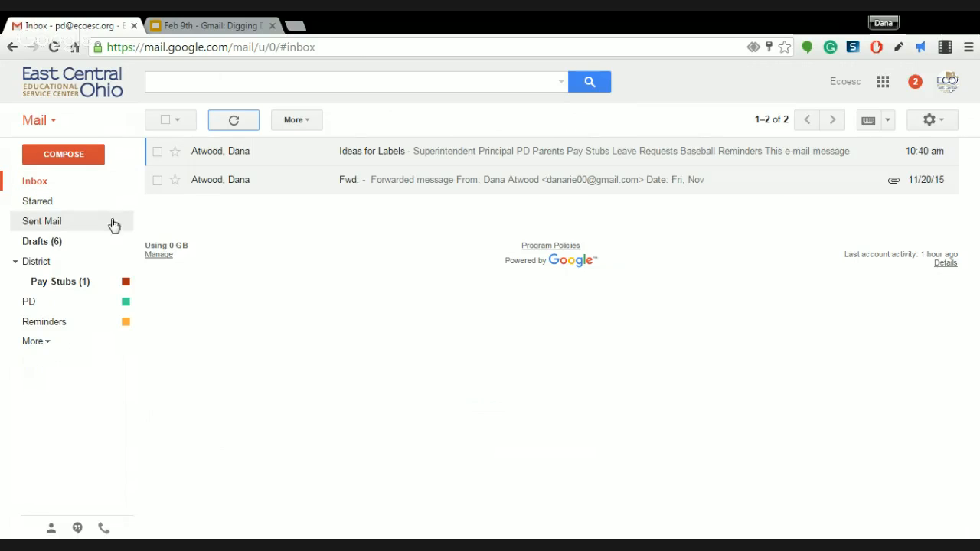
click(42, 287)
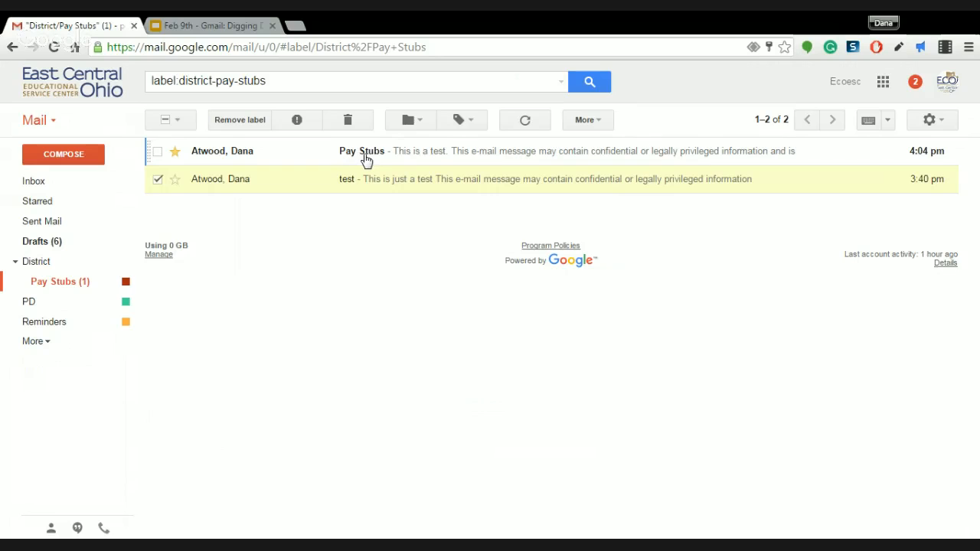
View the Pay Stubs test message, mark it as unread again, and return to the Inbox
click(416, 162)
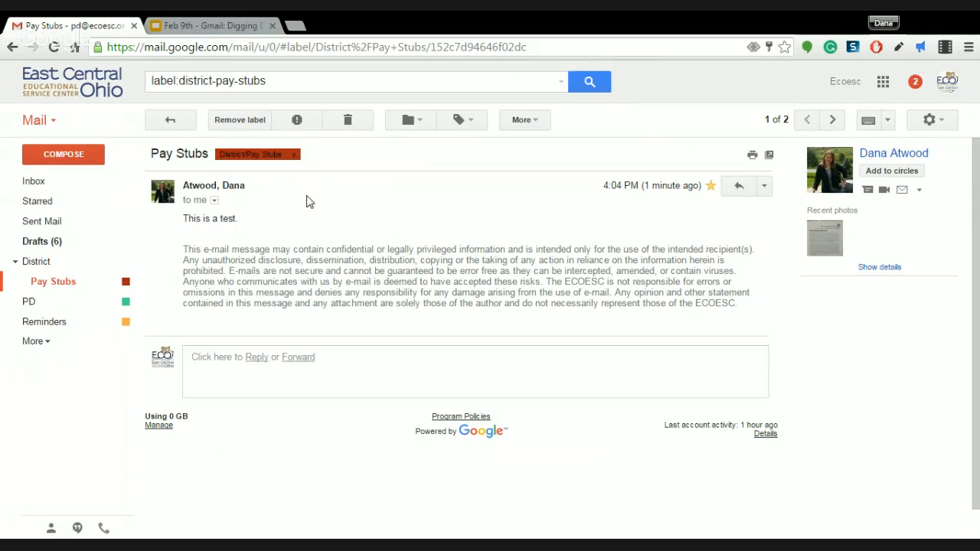
click(12, 46)
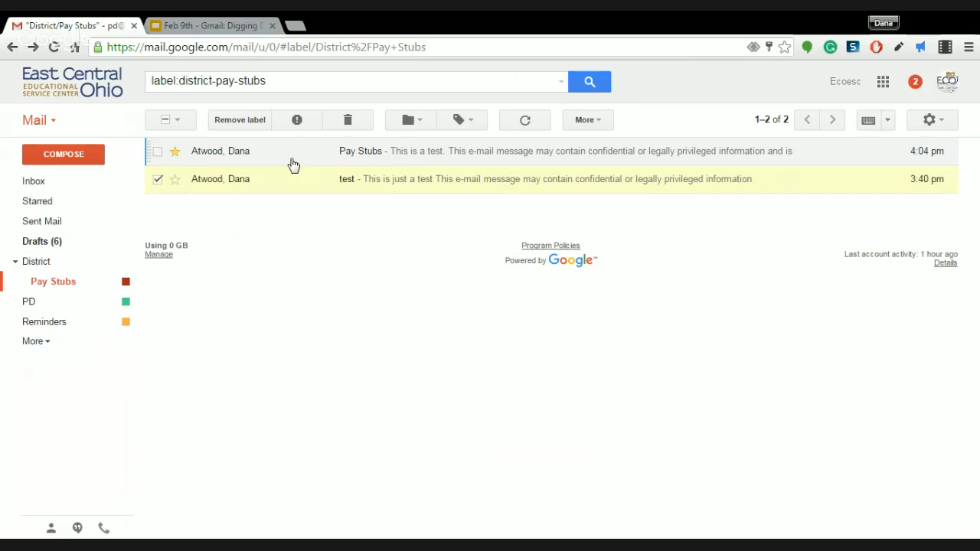
click(158, 179)
click(157, 152)
click(521, 119)
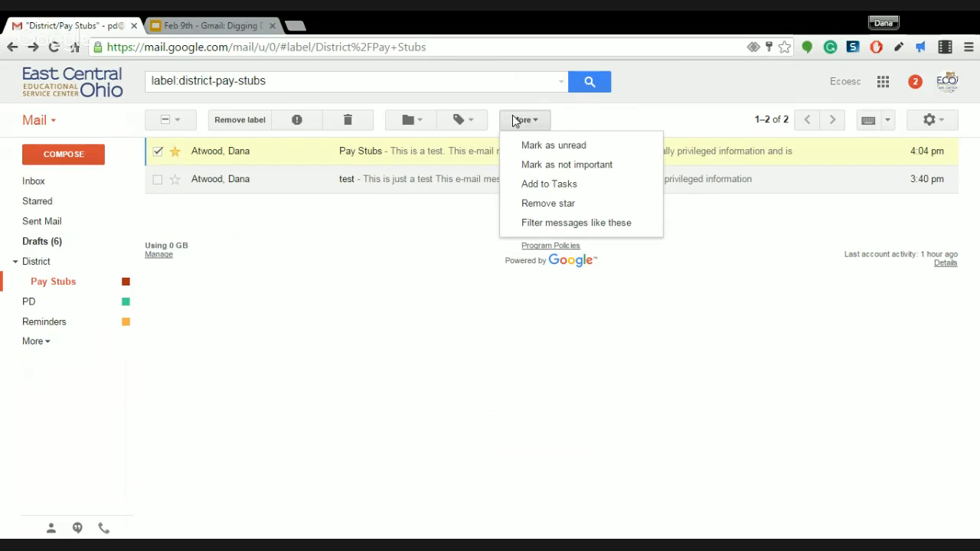
click(525, 148)
click(51, 184)
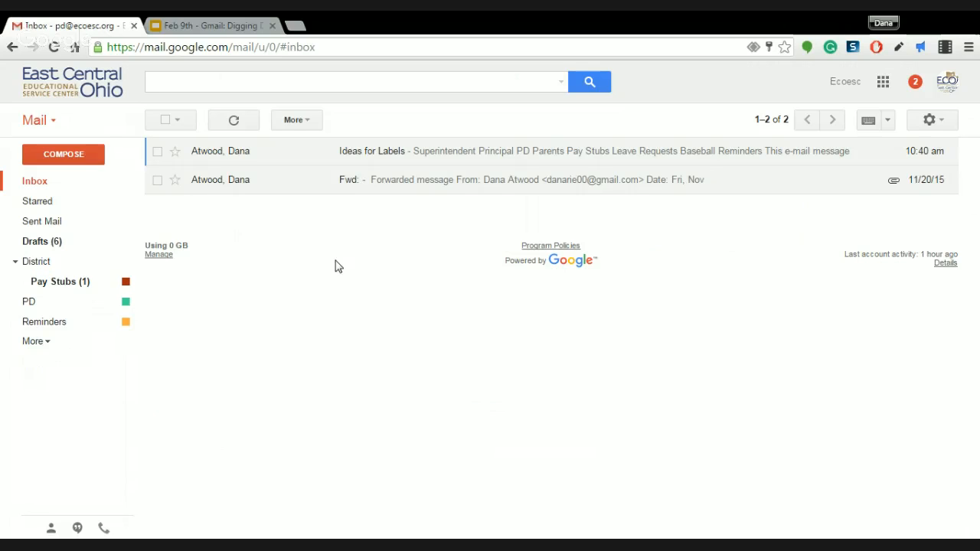
Move the Pay Stubs test message from the District/Pay Stubs label into the Inbox
click(79, 282)
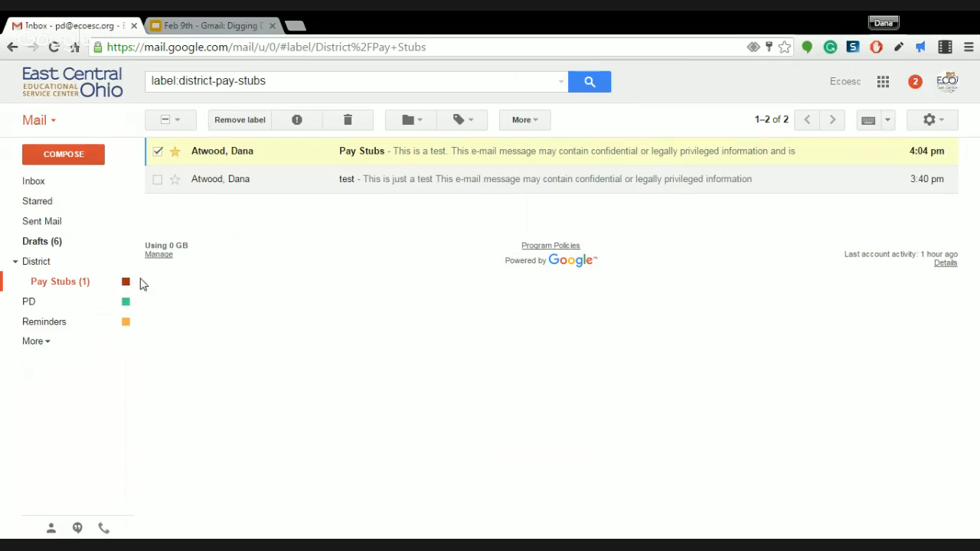
click(157, 152)
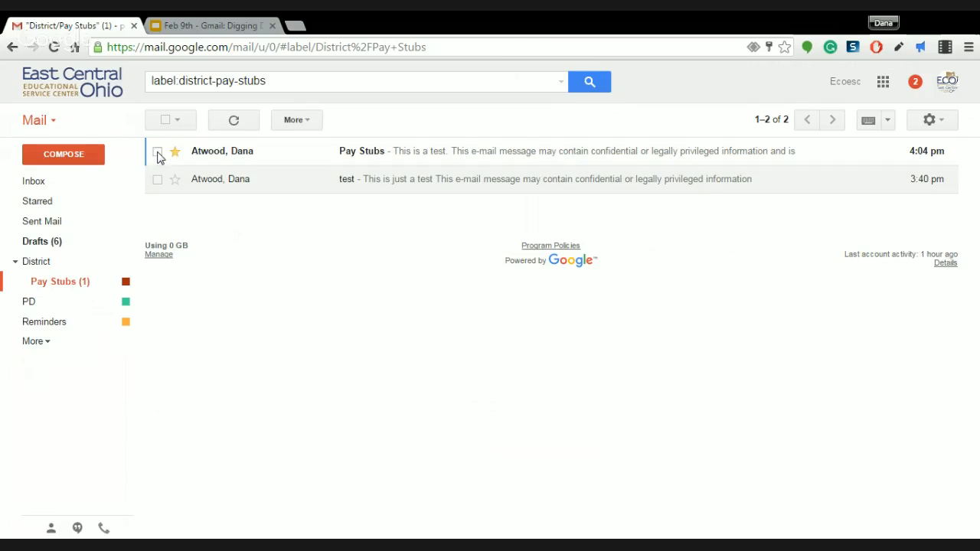
click(157, 152)
click(473, 122)
click(419, 122)
click(435, 330)
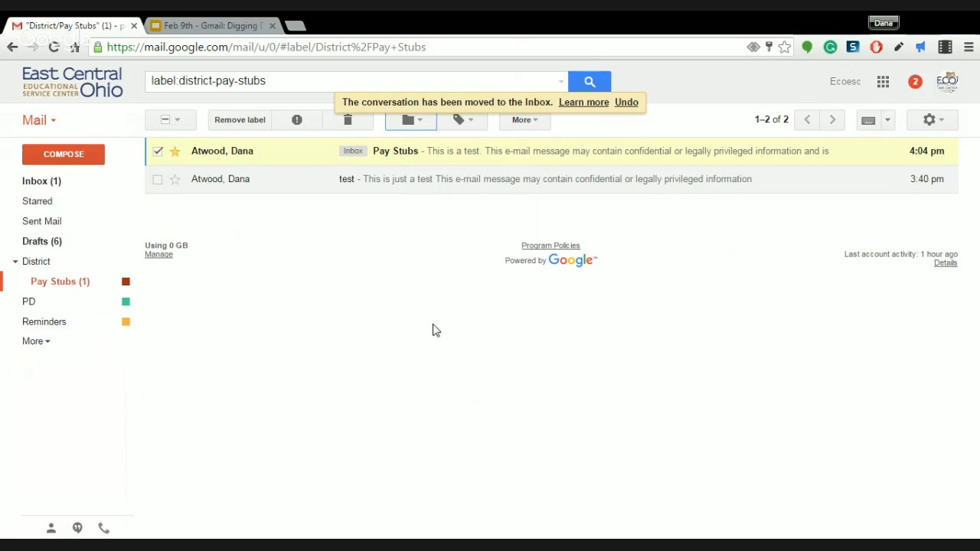
click(36, 182)
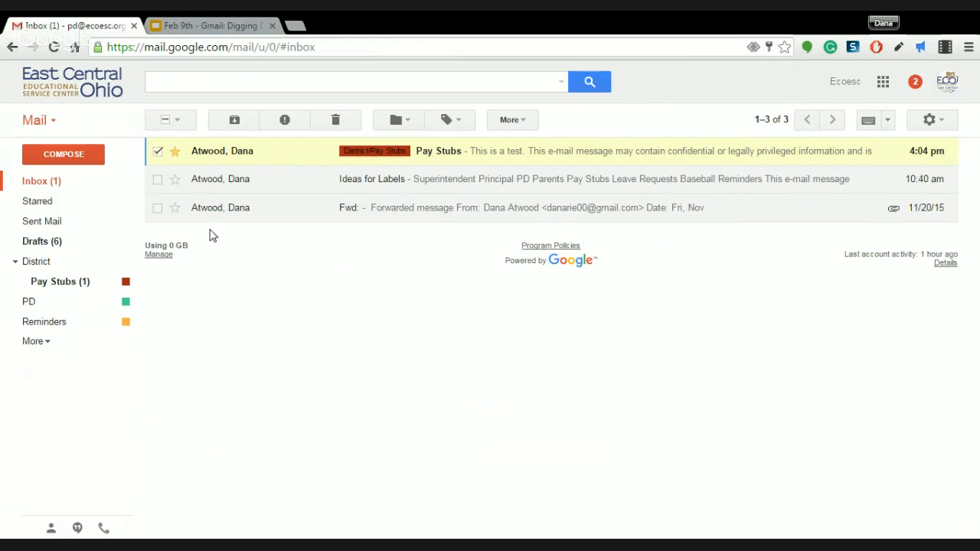
click(157, 151)
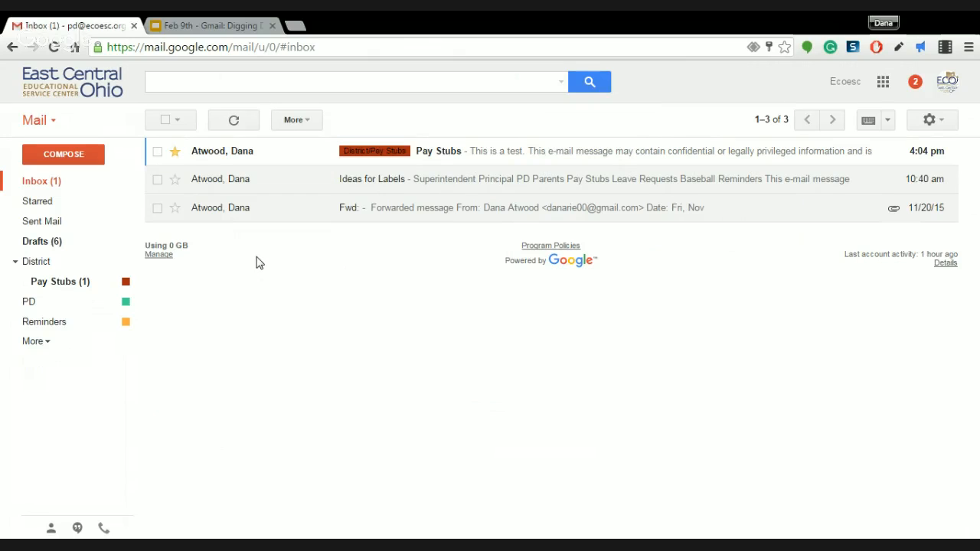
Go to Settings > Filters and Blocked Addresses and start a new filter
click(942, 123)
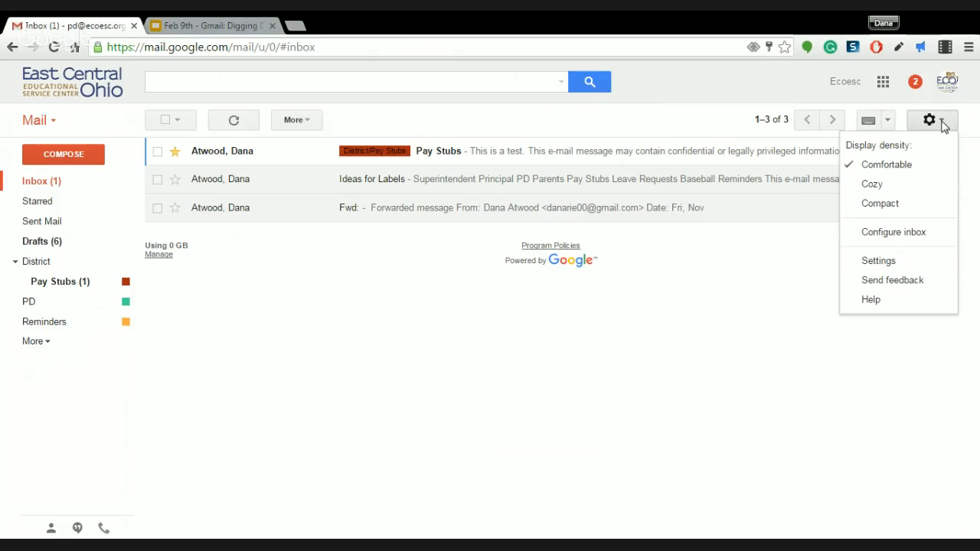
click(878, 261)
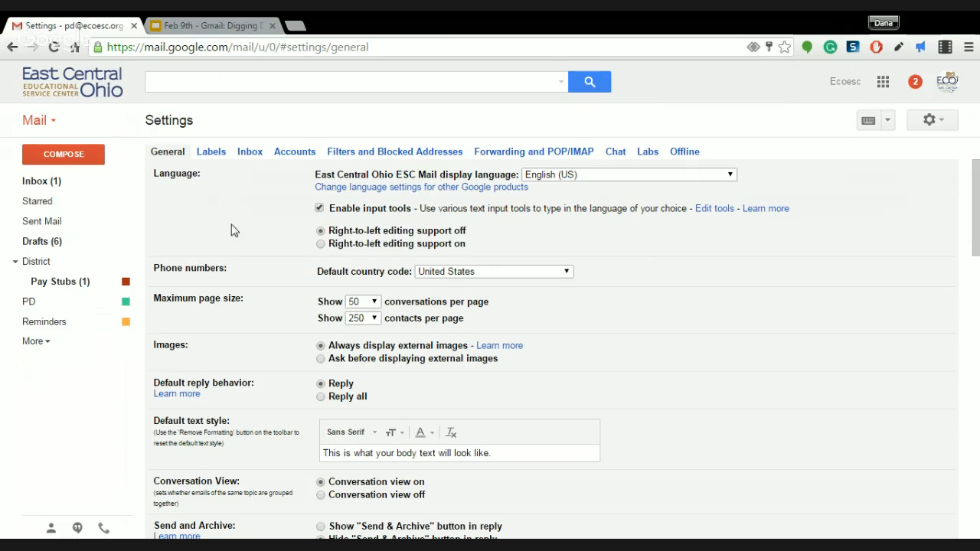
click(350, 156)
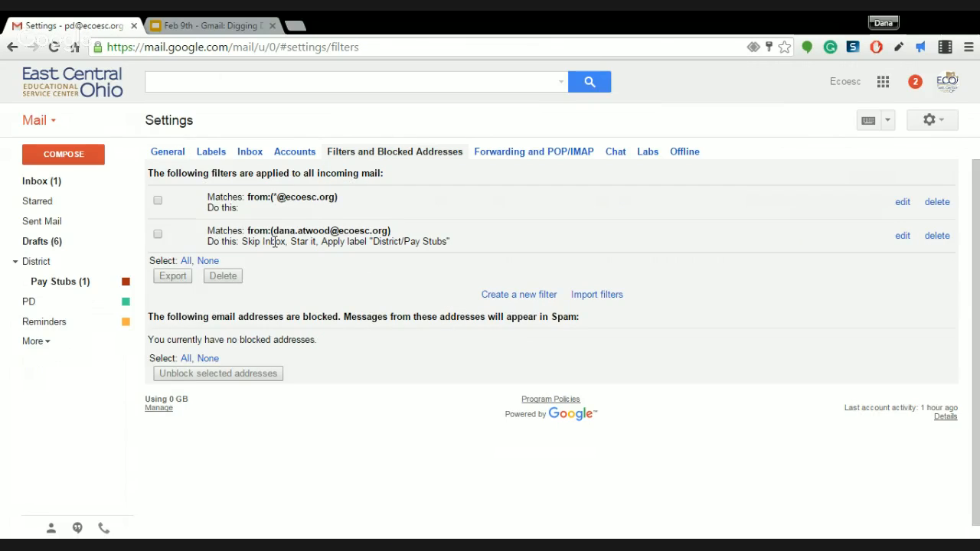
click(510, 294)
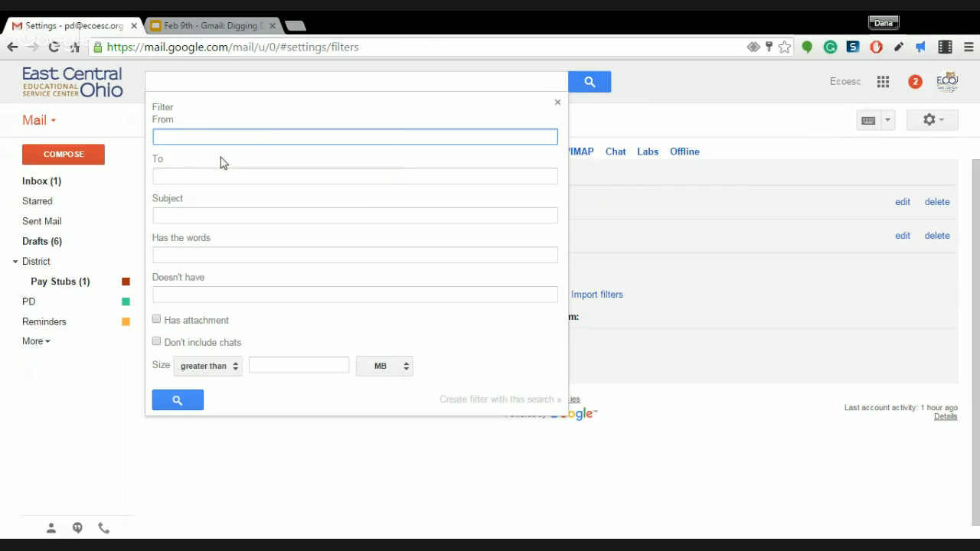
Enter the sender's e-mail address in From, then close the filter form without saving
click(460, 399)
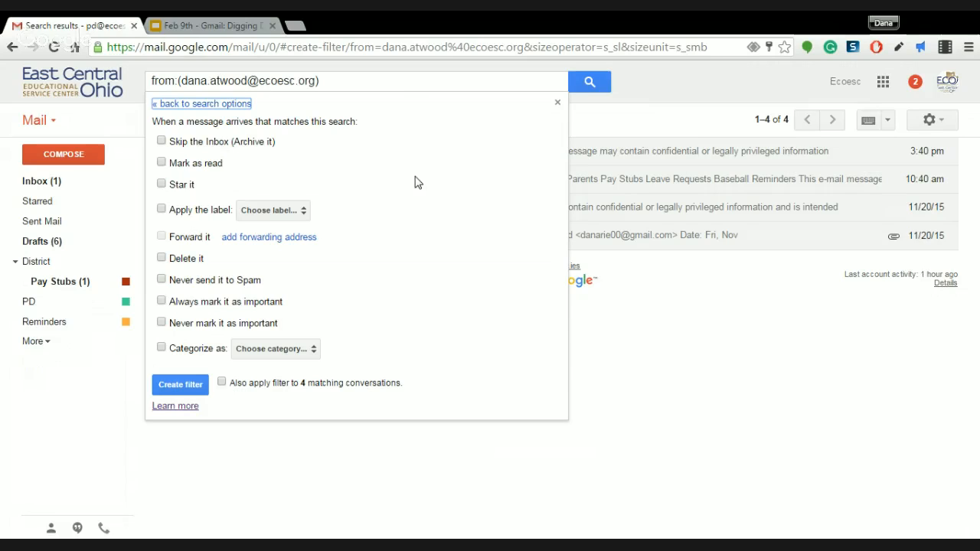
click(557, 105)
click(554, 113)
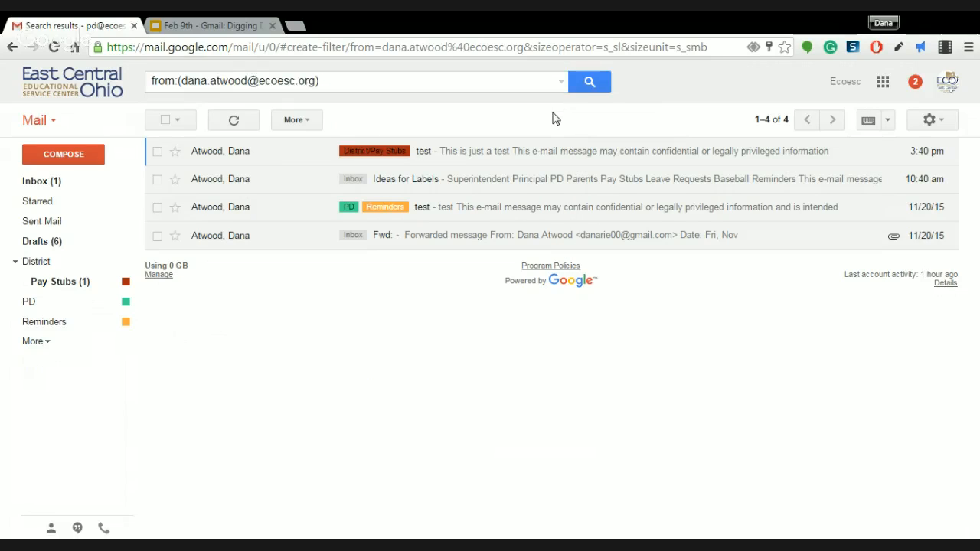
In the Google Slides tab, present the deck full screen from slide 6
click(236, 25)
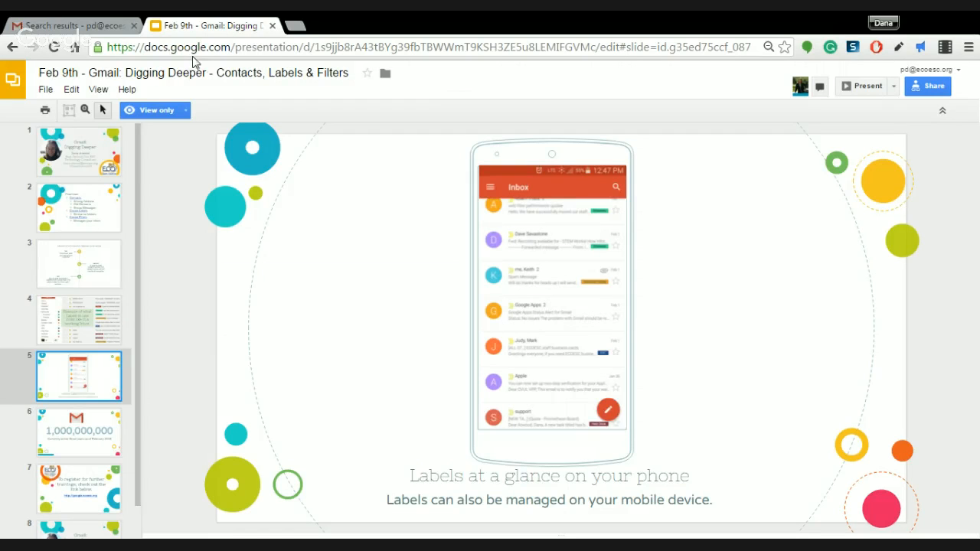
click(80, 417)
click(863, 87)
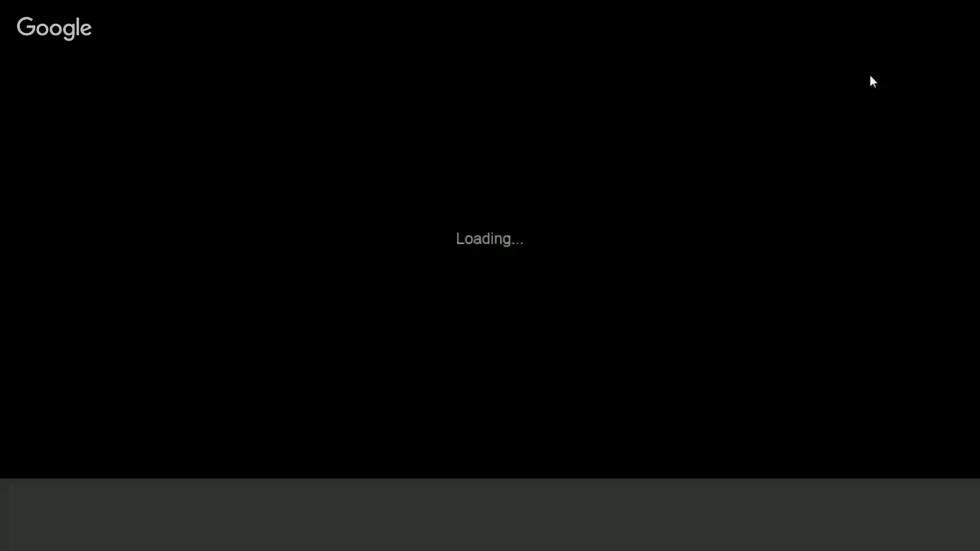